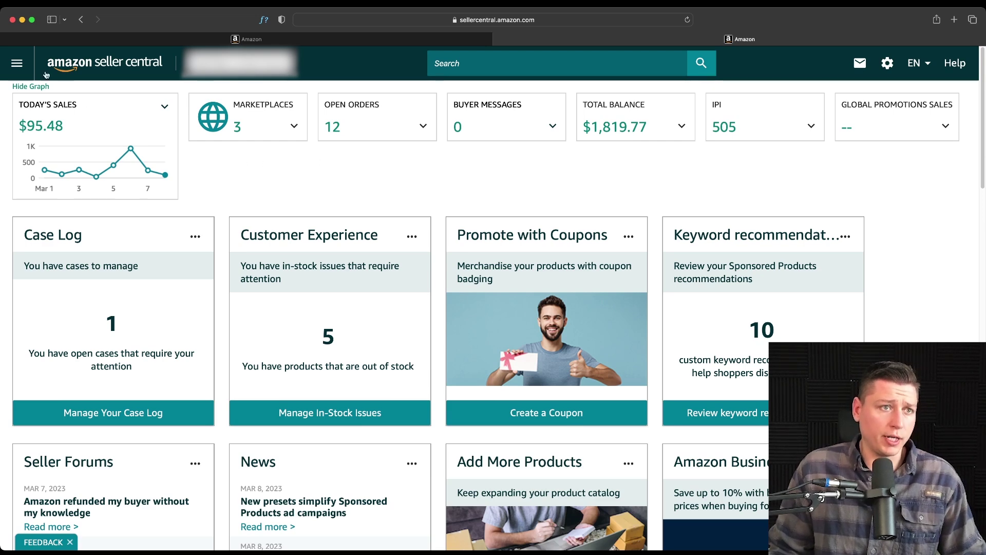
Open the Payments report from the Reports section of Seller Central.
{"action": "left_click", "coordinate": [17, 64]}
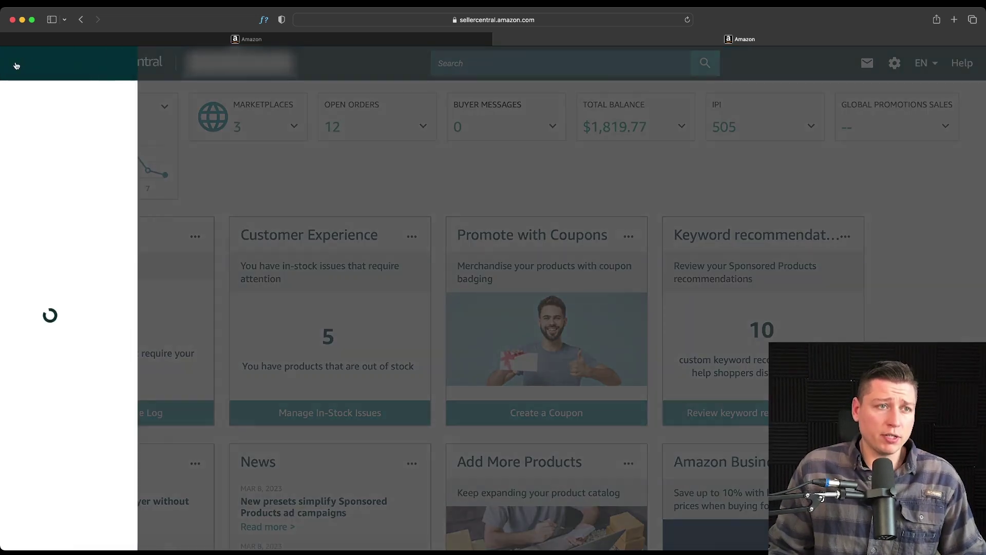
{"action": "mouse_move", "coordinate": [11, 170]}
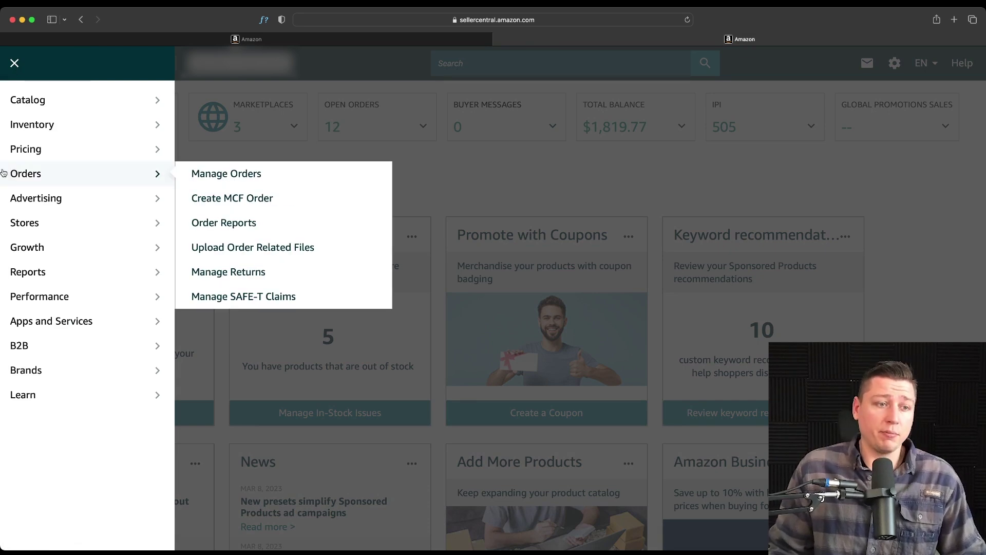
{"action": "mouse_move", "coordinate": [23, 275]}
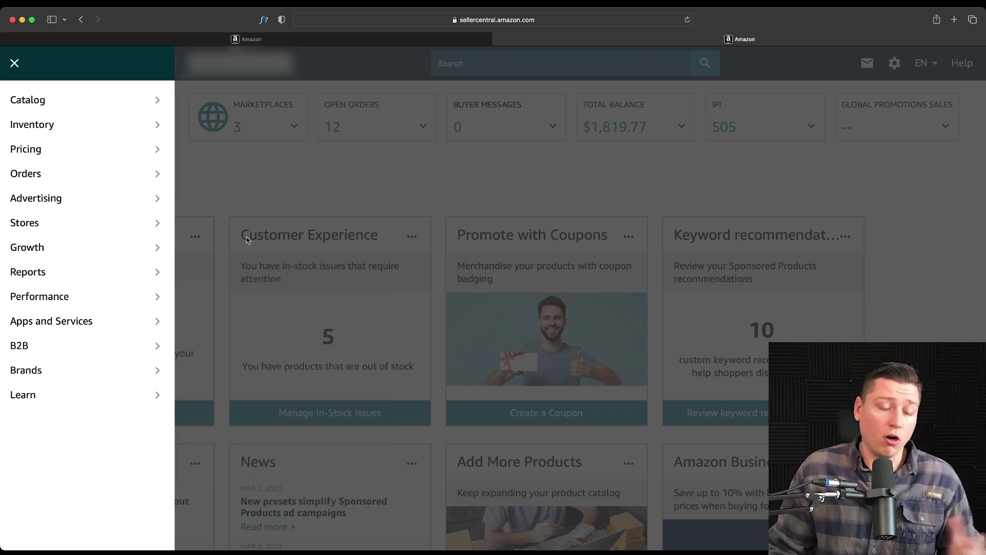
{"action": "mouse_move", "coordinate": [99, 272]}
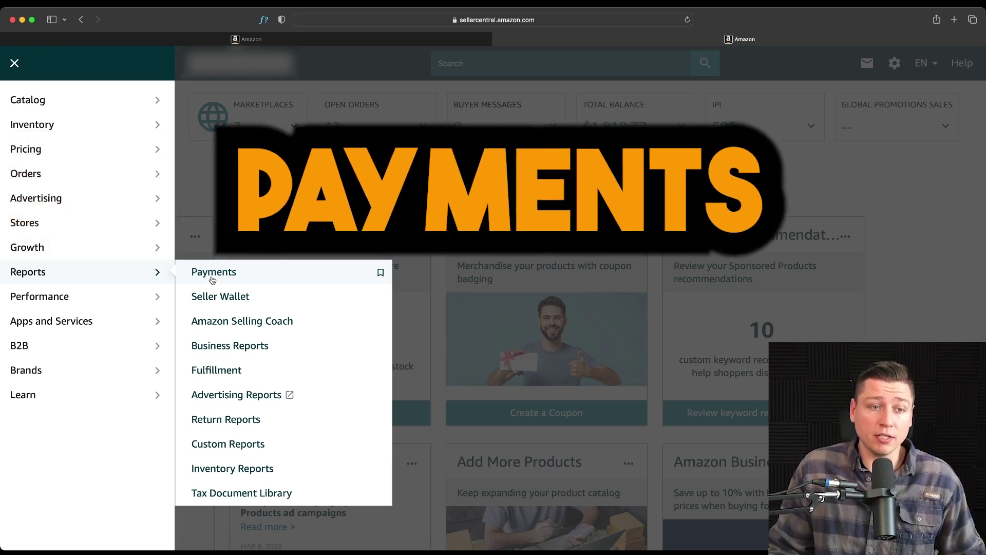
{"action": "double_click", "coordinate": [226, 281]}
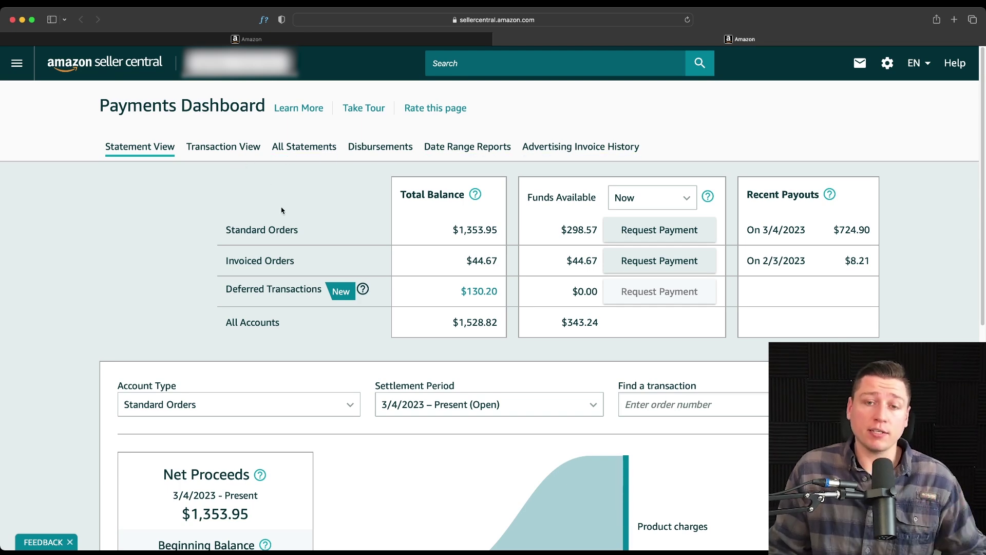
{"action": "scroll", "coordinate": [305, 236], "scroll_direction": "down", "scroll_amount": 3}
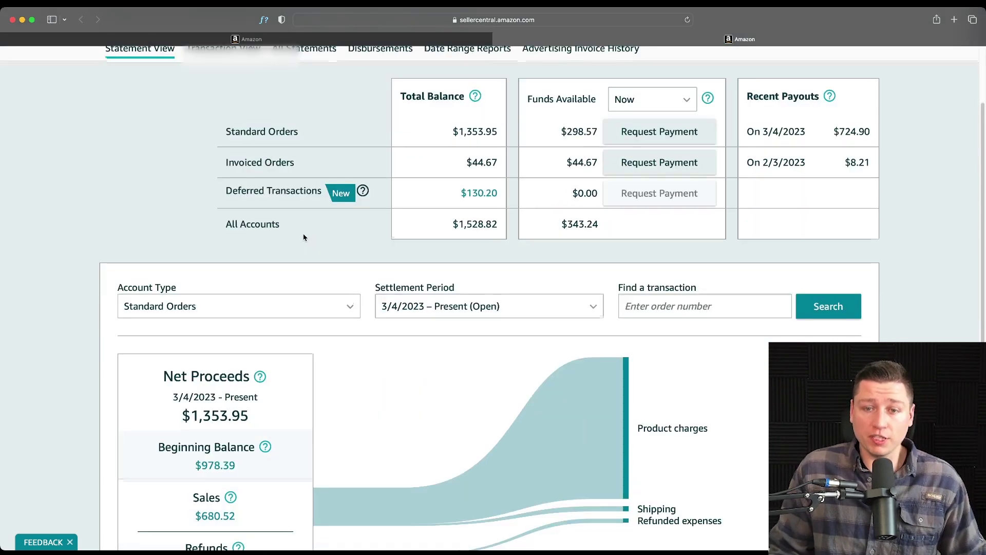
{"action": "scroll", "coordinate": [304, 236], "scroll_direction": "down", "scroll_amount": 5}
{"action": "scroll", "coordinate": [300, 237], "scroll_direction": "up", "scroll_amount": 8}
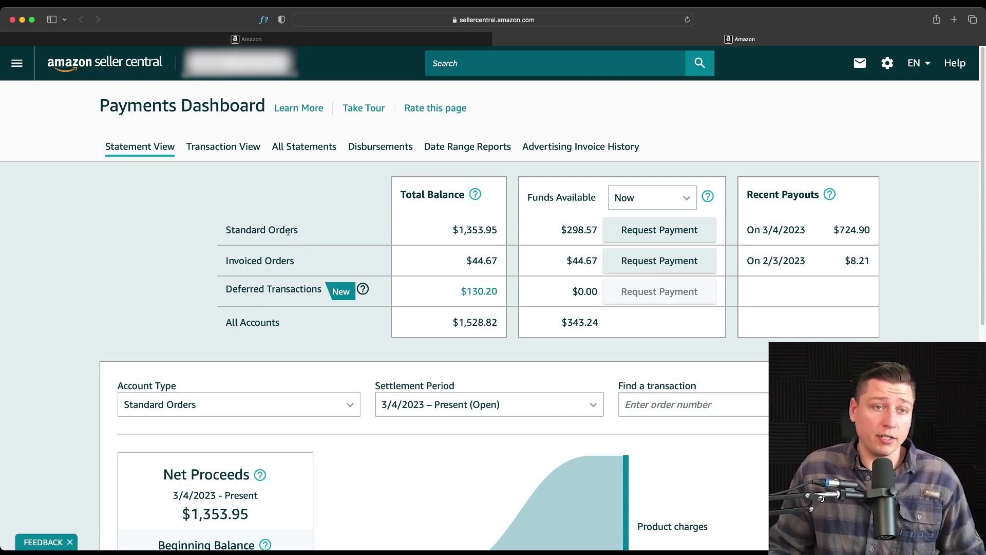
{"action": "scroll", "coordinate": [324, 266], "scroll_direction": "down", "scroll_amount": 4}
{"action": "scroll", "coordinate": [334, 275], "scroll_direction": "down", "scroll_amount": 4}
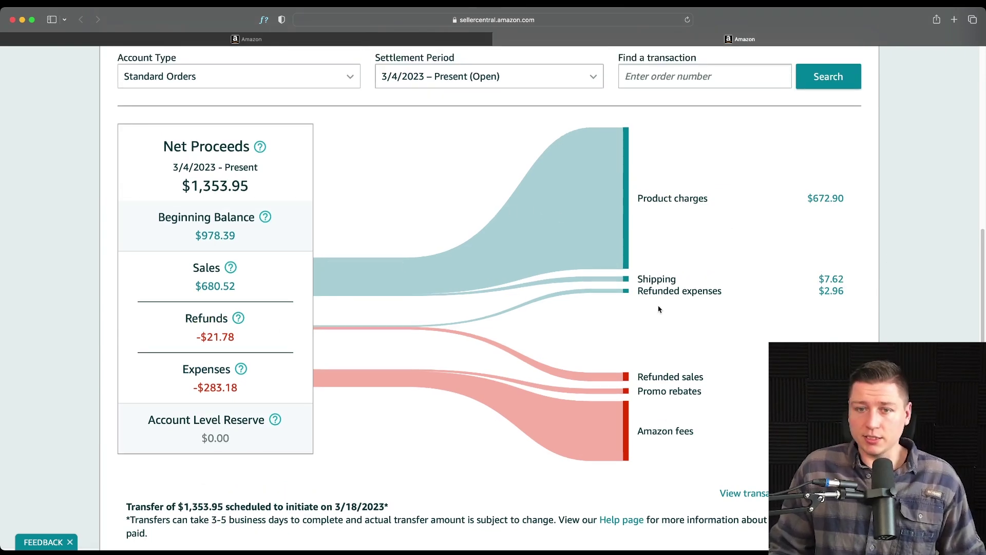
{"action": "scroll", "coordinate": [659, 309], "scroll_direction": "up", "scroll_amount": 2}
{"action": "scroll", "coordinate": [492, 311], "scroll_direction": "down", "scroll_amount": 2}
{"action": "scroll", "coordinate": [486, 379], "scroll_direction": "up", "scroll_amount": 2}
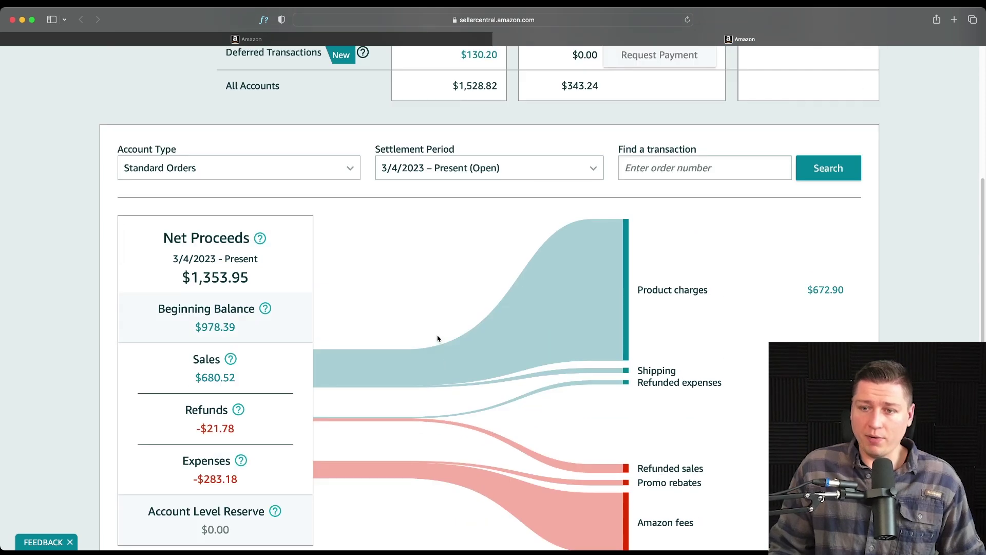
{"action": "scroll", "coordinate": [454, 348], "scroll_direction": "up", "scroll_amount": 5}
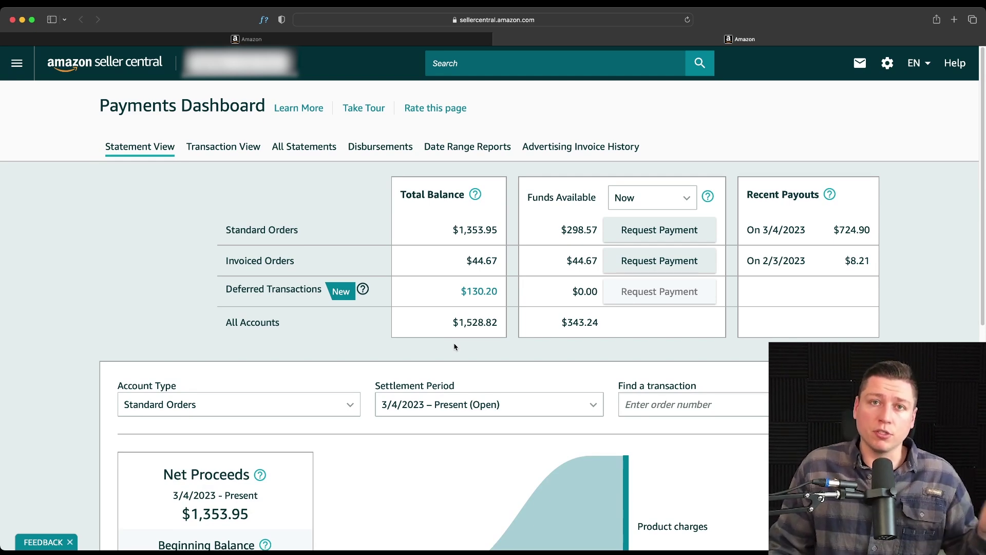
{"action": "scroll", "coordinate": [454, 347], "scroll_direction": "down", "scroll_amount": 2}
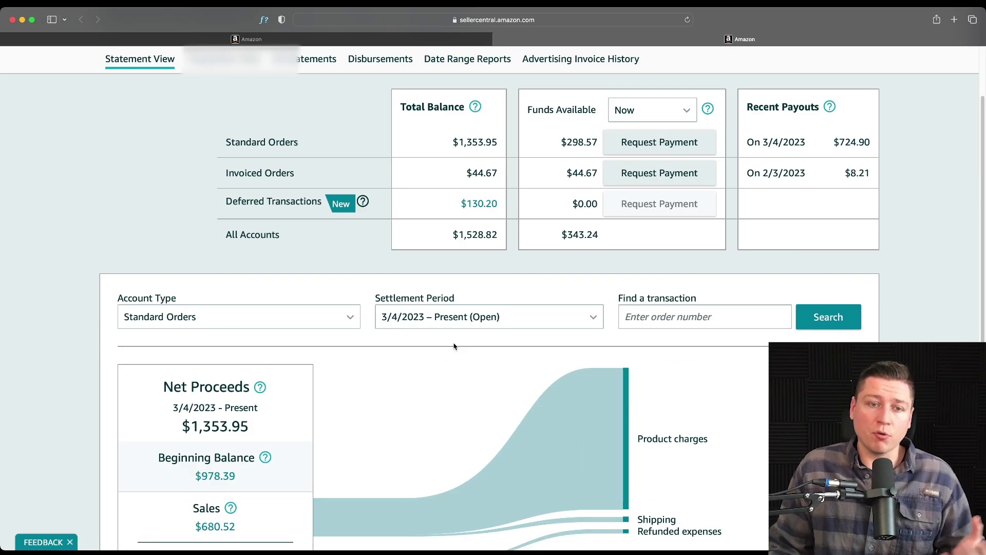
{"action": "scroll", "coordinate": [454, 347], "scroll_direction": "down", "scroll_amount": 4}
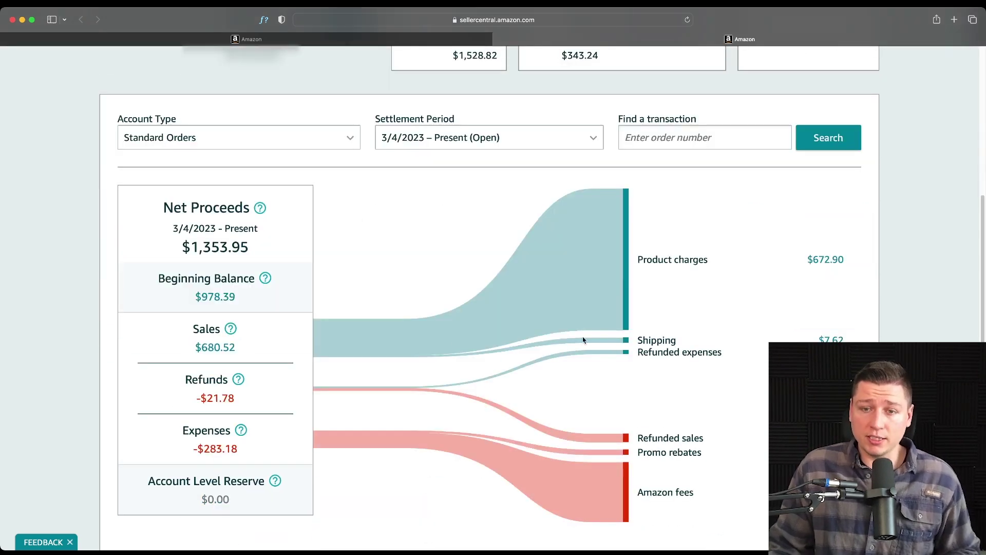
{"action": "scroll", "coordinate": [671, 355], "scroll_direction": "up", "scroll_amount": 5}
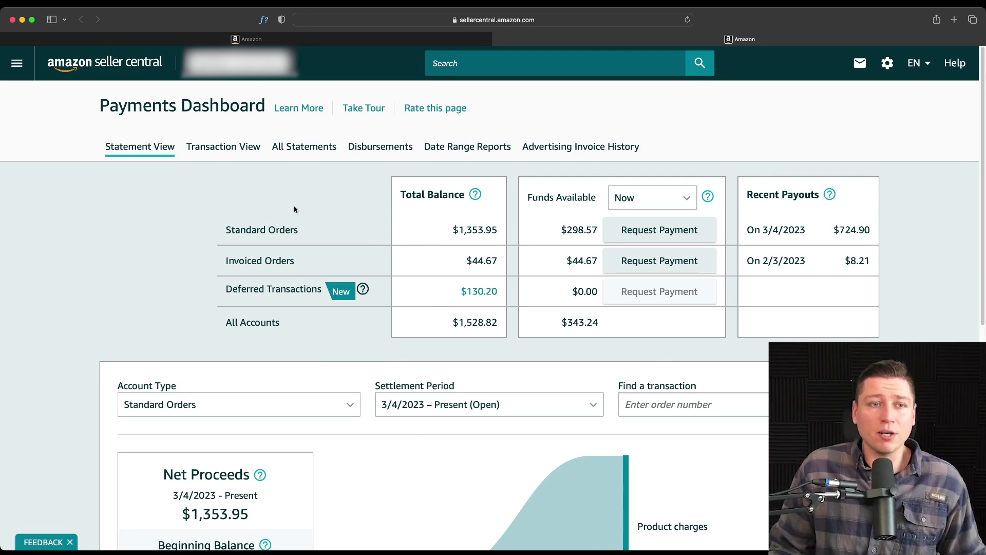
Open the Transaction View and review the order payments and refunds in the transactions table.
{"action": "left_click", "coordinate": [212, 154]}
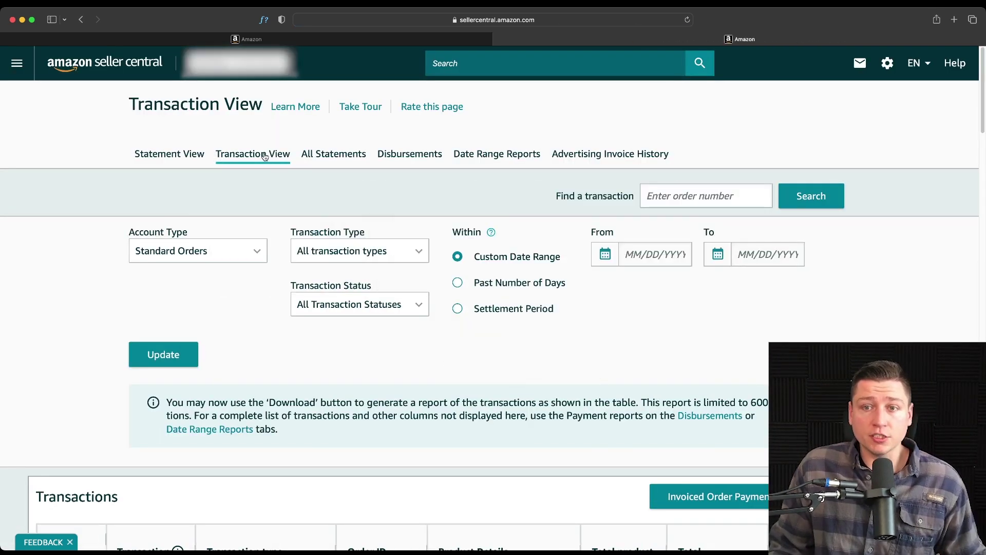
{"action": "scroll", "coordinate": [539, 398], "scroll_direction": "down", "scroll_amount": 8}
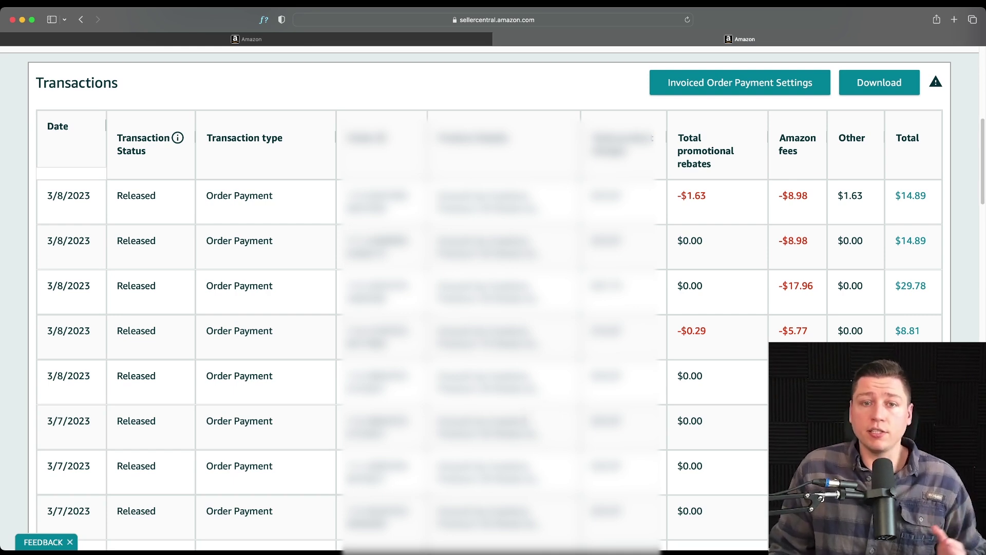
{"action": "scroll", "coordinate": [493, 298], "scroll_direction": "down", "scroll_amount": 6}
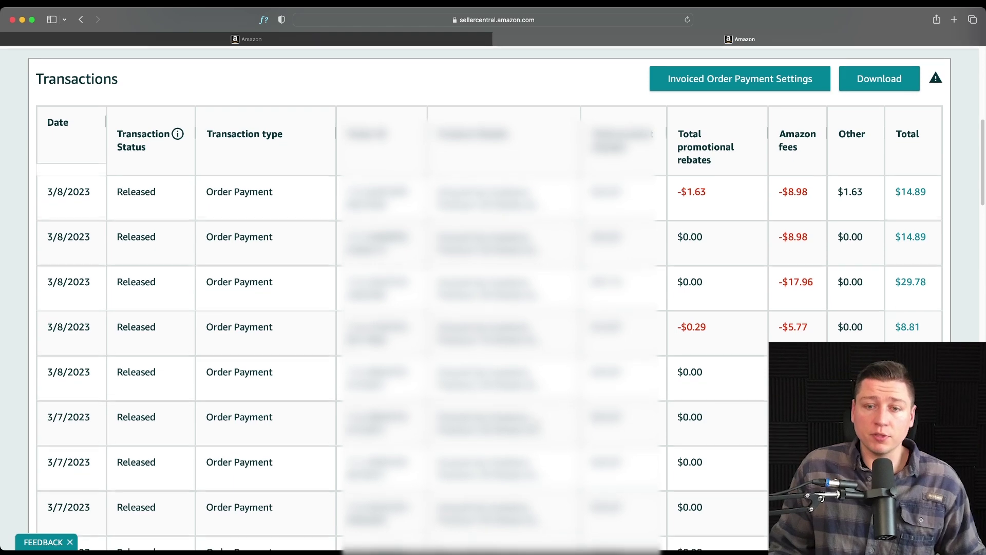
{"action": "scroll", "coordinate": [493, 298], "scroll_direction": "down", "scroll_amount": 2}
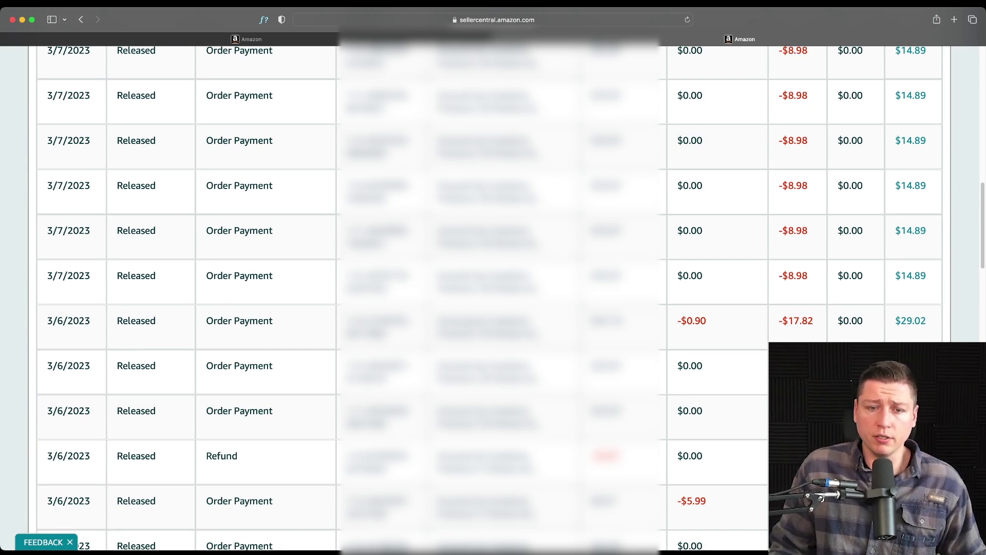
{"action": "scroll", "coordinate": [253, 334], "scroll_direction": "down", "scroll_amount": 3}
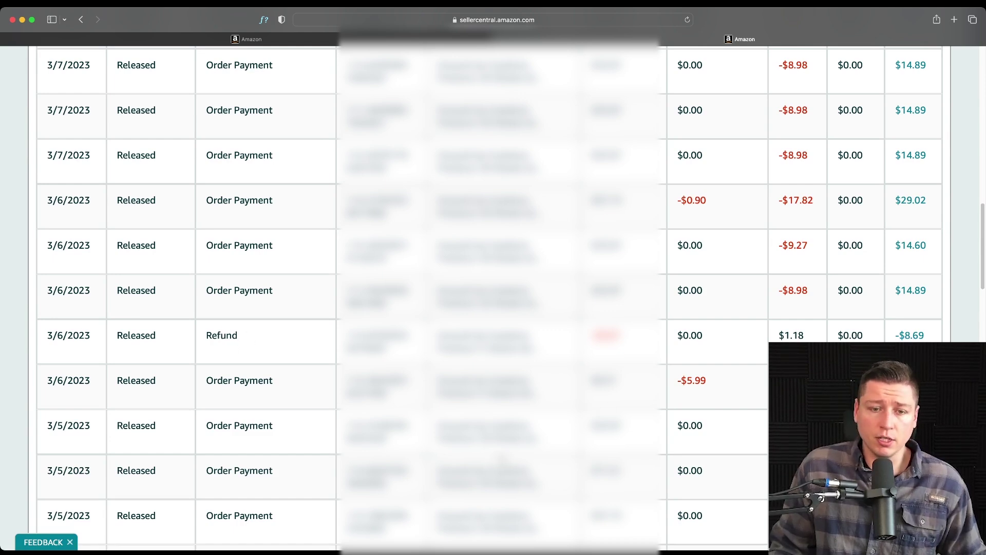
{"action": "scroll", "coordinate": [508, 451], "scroll_direction": "down", "scroll_amount": 7}
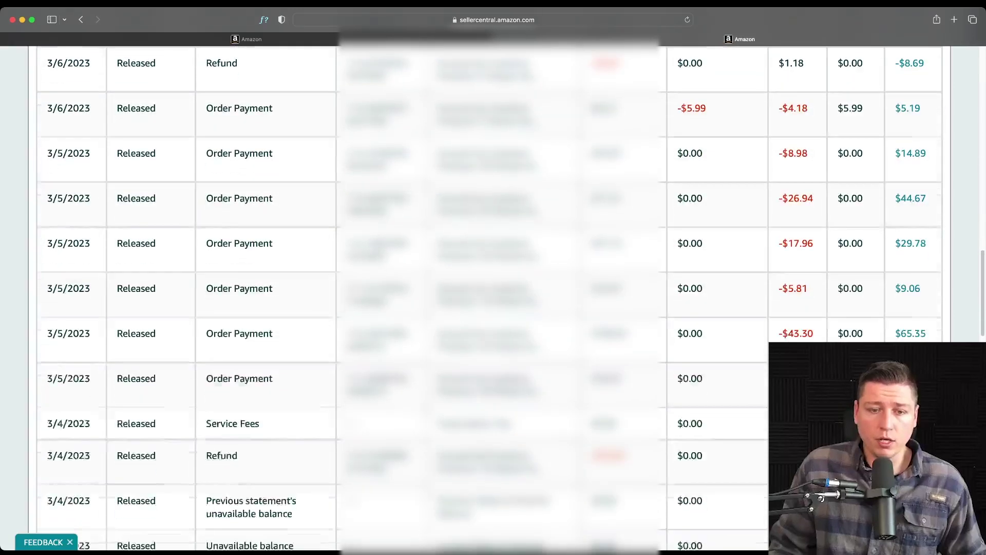
Examine the 3/4/2023 subscription fee, refund and reserve balance entries in the transactions table.
{"action": "scroll", "coordinate": [490, 456], "scroll_direction": "down", "scroll_amount": 2}
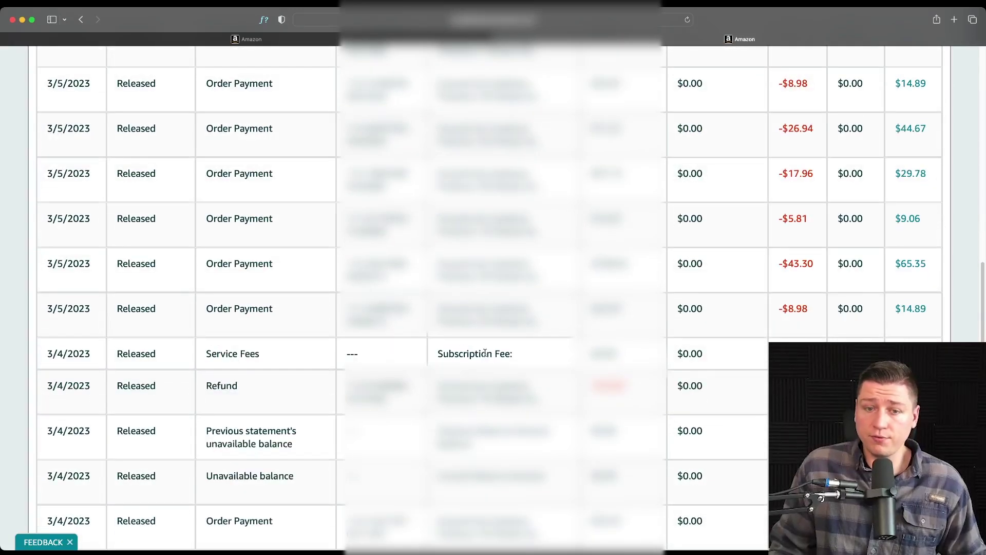
{"action": "scroll", "coordinate": [513, 471], "scroll_direction": "down", "scroll_amount": 3}
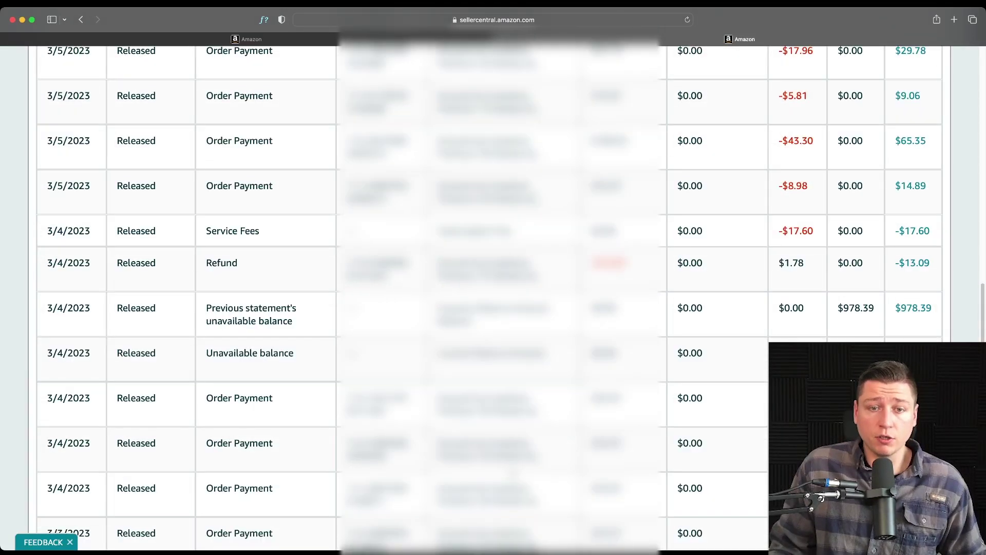
{"action": "scroll", "coordinate": [522, 250], "scroll_direction": "down", "scroll_amount": 2}
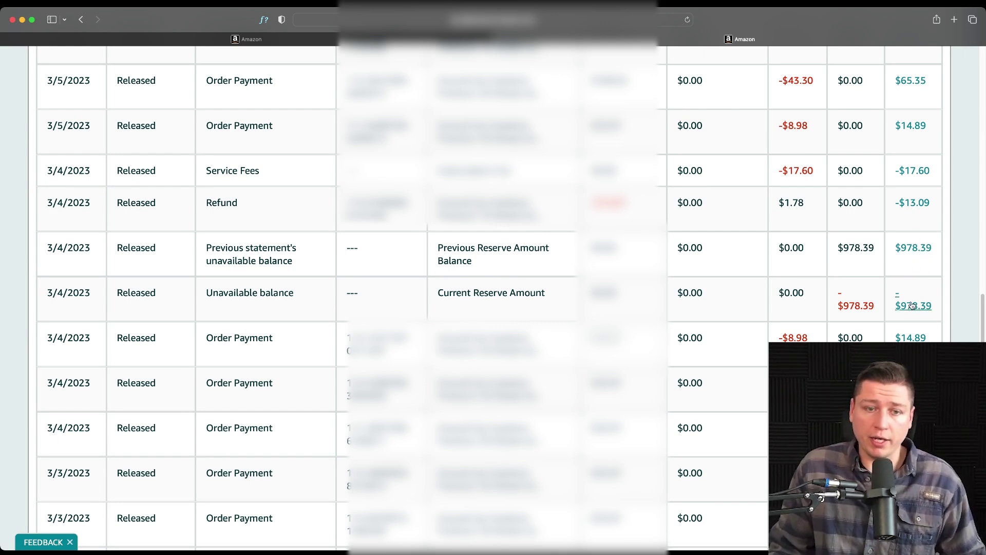
{"action": "scroll", "coordinate": [918, 278], "scroll_direction": "down", "scroll_amount": 5}
Highlight the product details and transaction type of the 3/3/2023 transaction labelled Other.
{"action": "scroll", "coordinate": [466, 248], "scroll_direction": "down", "scroll_amount": 2}
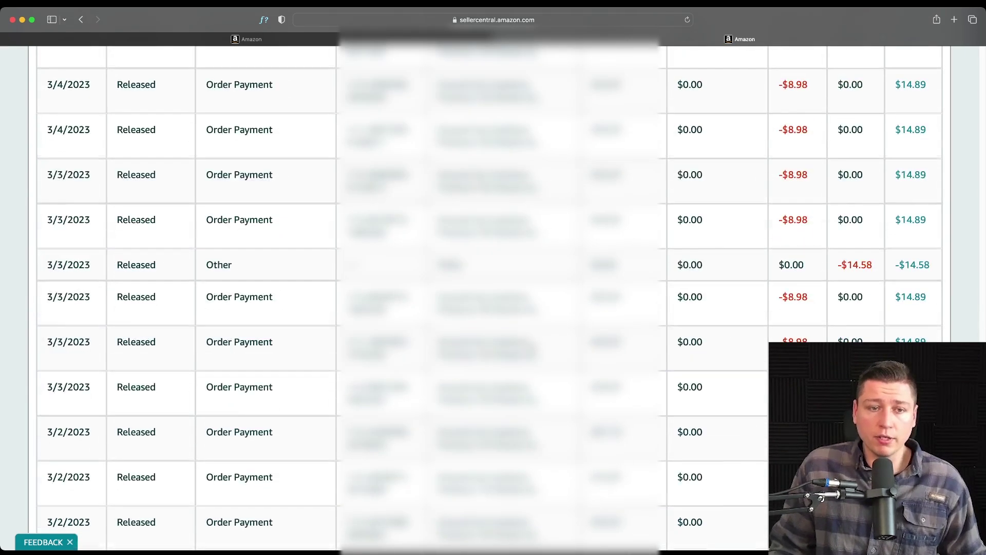
{"action": "left_click_drag", "start_coordinate": [465, 251], "coordinate": [434, 251]}
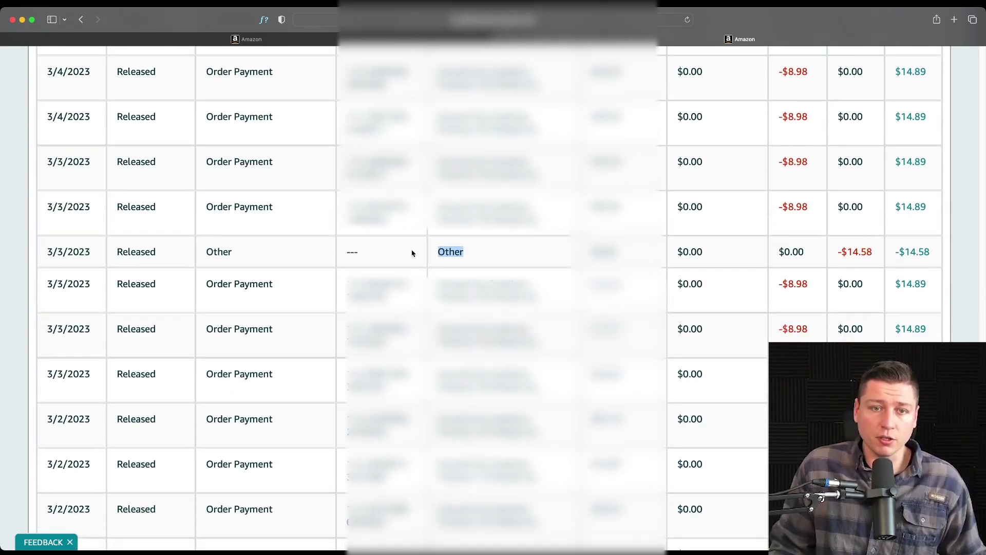
{"action": "left_click_drag", "start_coordinate": [236, 251], "coordinate": [205, 251]}
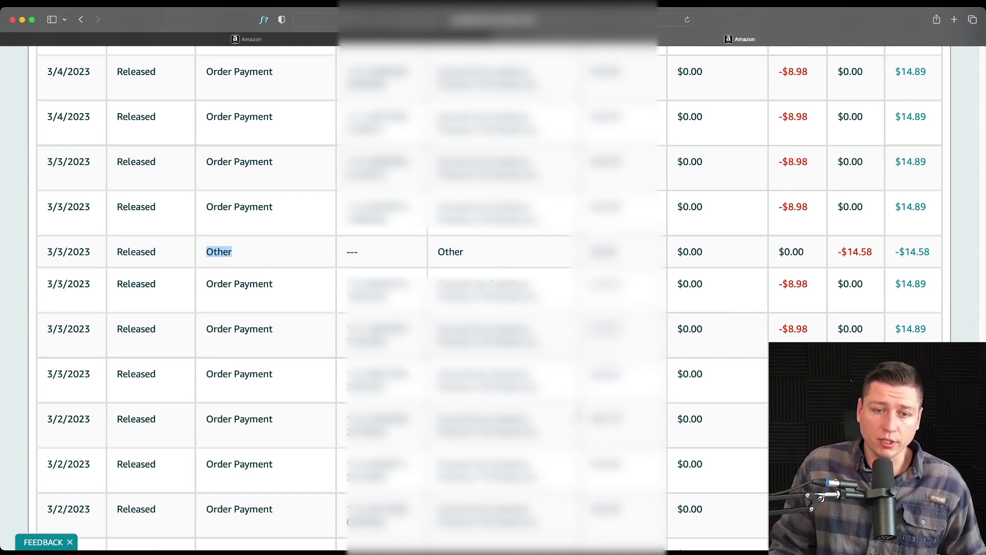
Highlight the "FBA Removal Order: Disposal Fee" and "Cost of Advertising" descriptions among the 3/2/2023 service fees.
{"action": "scroll", "coordinate": [563, 451], "scroll_direction": "down", "scroll_amount": 6}
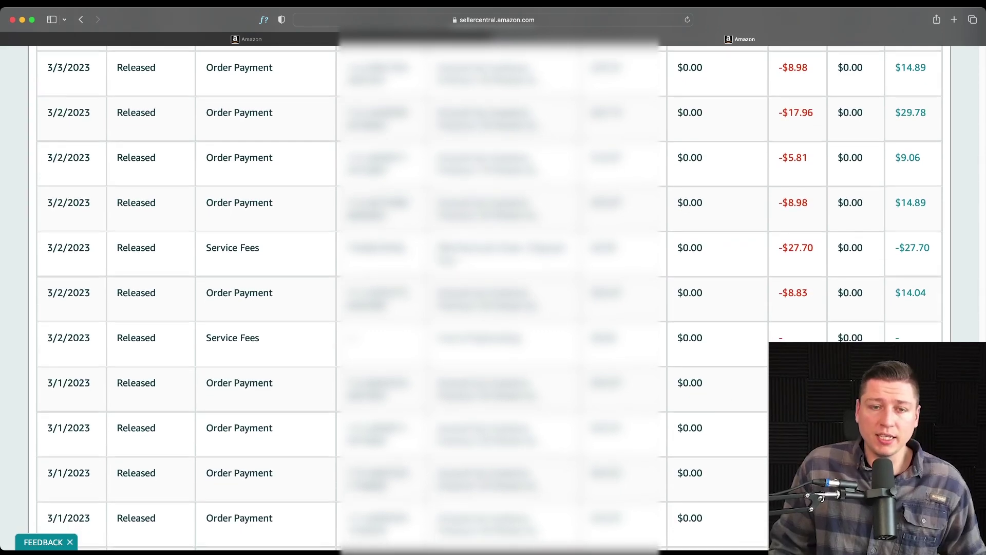
{"action": "left_click_drag", "start_coordinate": [457, 263], "coordinate": [435, 247]}
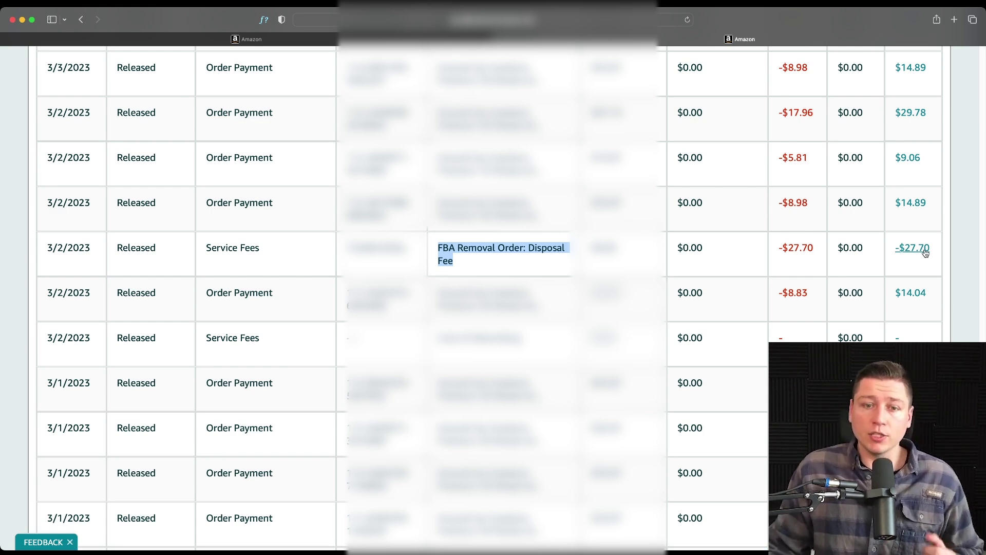
{"action": "scroll", "coordinate": [832, 287], "scroll_direction": "down", "scroll_amount": 1}
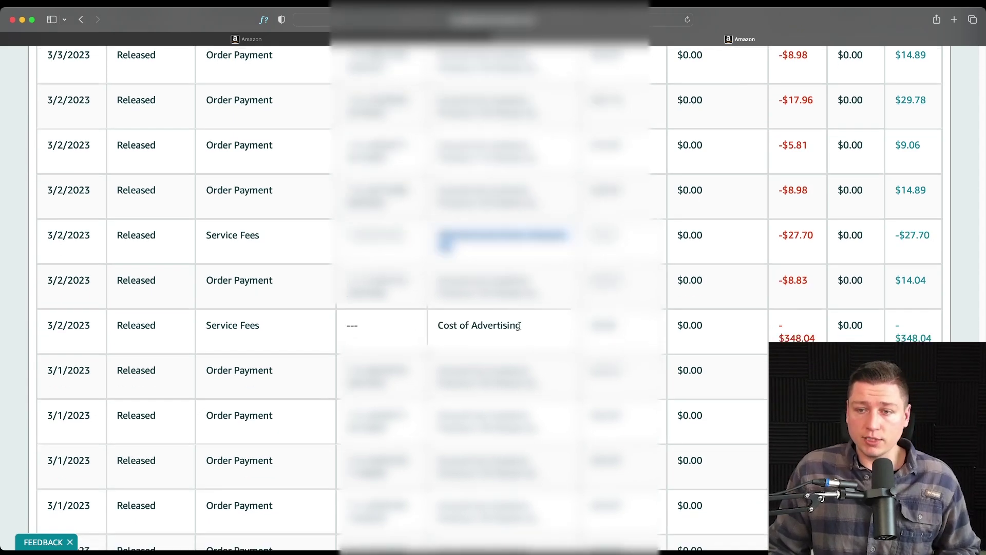
{"action": "left_click_drag", "start_coordinate": [519, 326], "coordinate": [432, 332]}
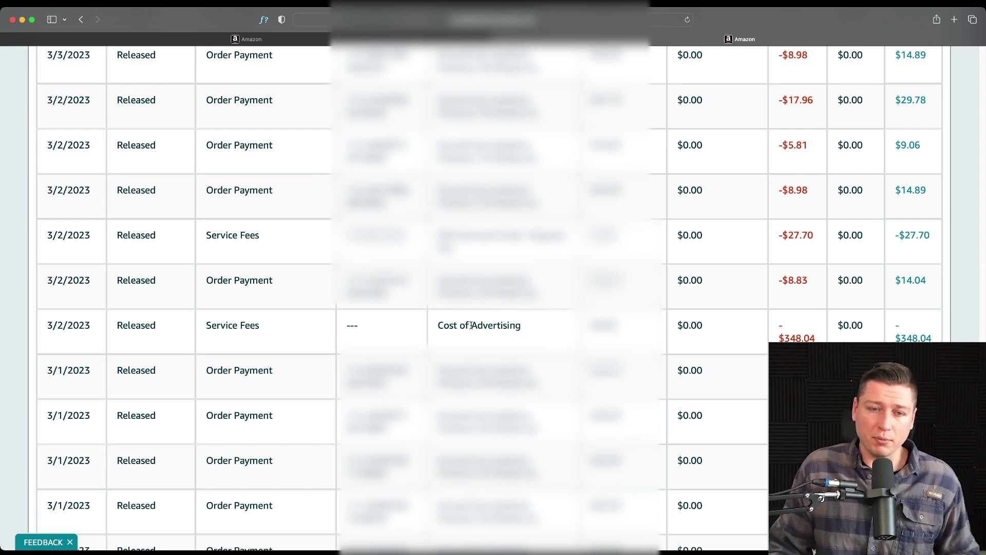
Open the transaction details of the first 3/8/2023 order payment and review its charges and Amazon fees.
{"action": "scroll", "coordinate": [517, 327], "scroll_direction": "down", "scroll_amount": 3}
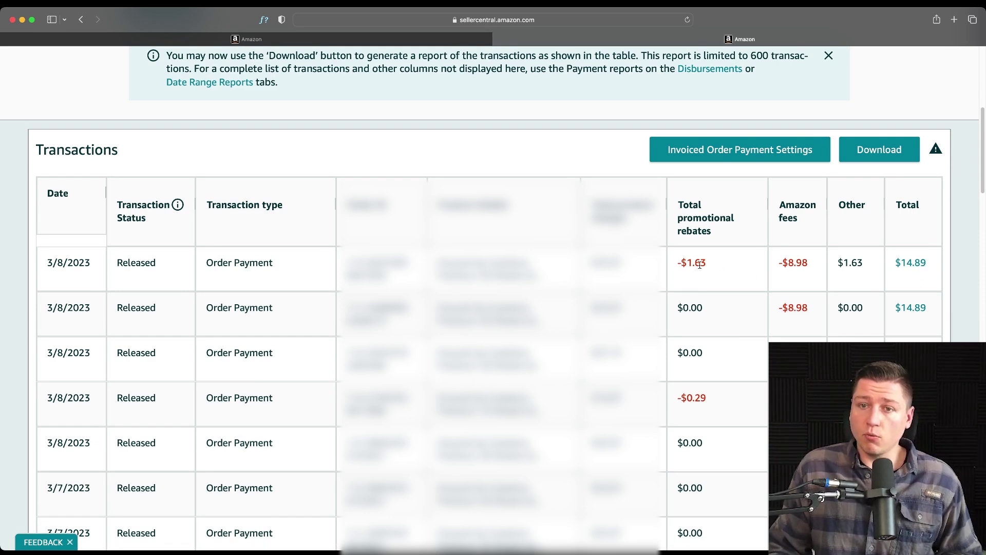
{"action": "left_click", "coordinate": [911, 263]}
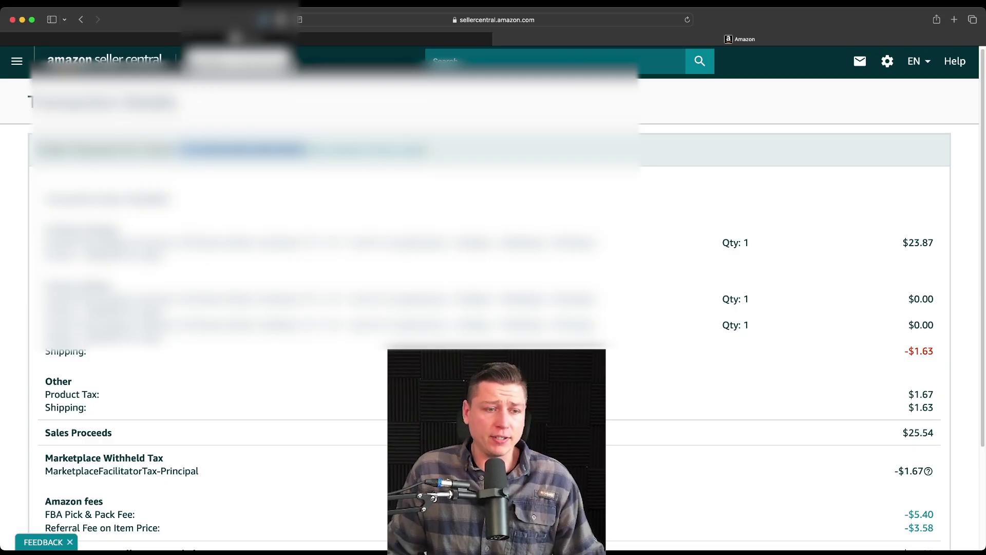
{"action": "scroll", "coordinate": [380, 359], "scroll_direction": "down", "scroll_amount": 3}
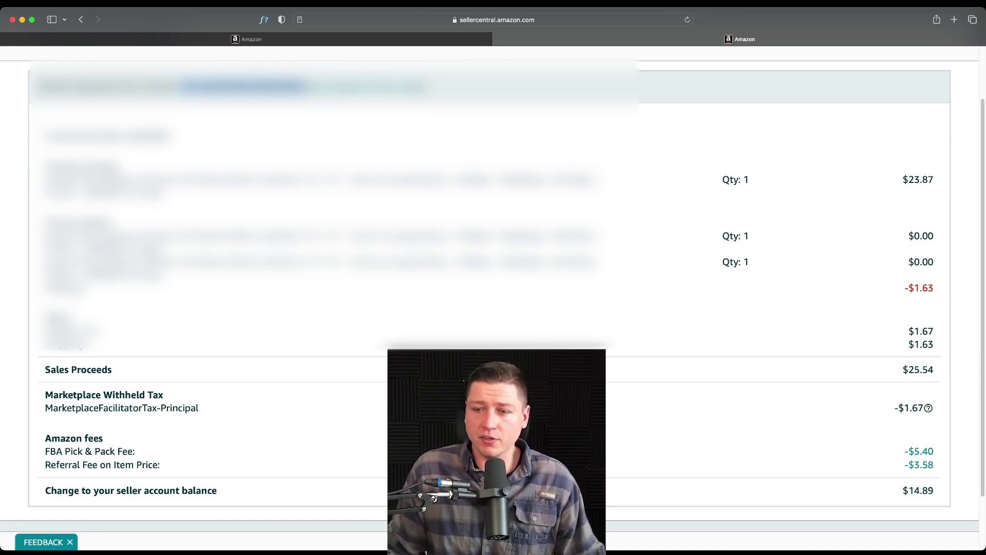
{"action": "scroll", "coordinate": [770, 467], "scroll_direction": "down", "scroll_amount": 1}
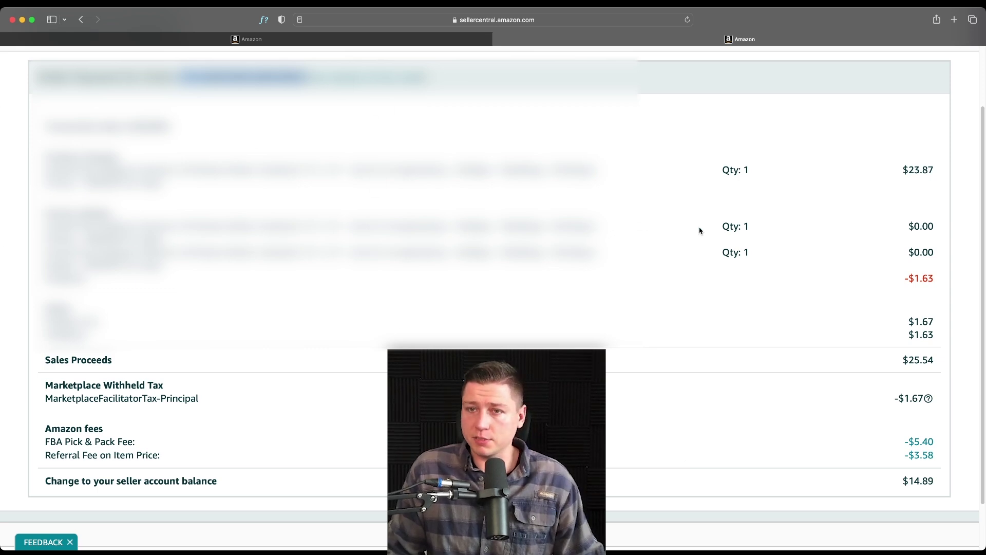
Highlight the product charge amount and the shipping promotional rebate amount in the order's transaction details.
{"action": "triple_click", "coordinate": [745, 170]}
{"action": "left_click", "coordinate": [899, 172]}
{"action": "left_click_drag", "start_coordinate": [898, 172], "coordinate": [936, 175]}
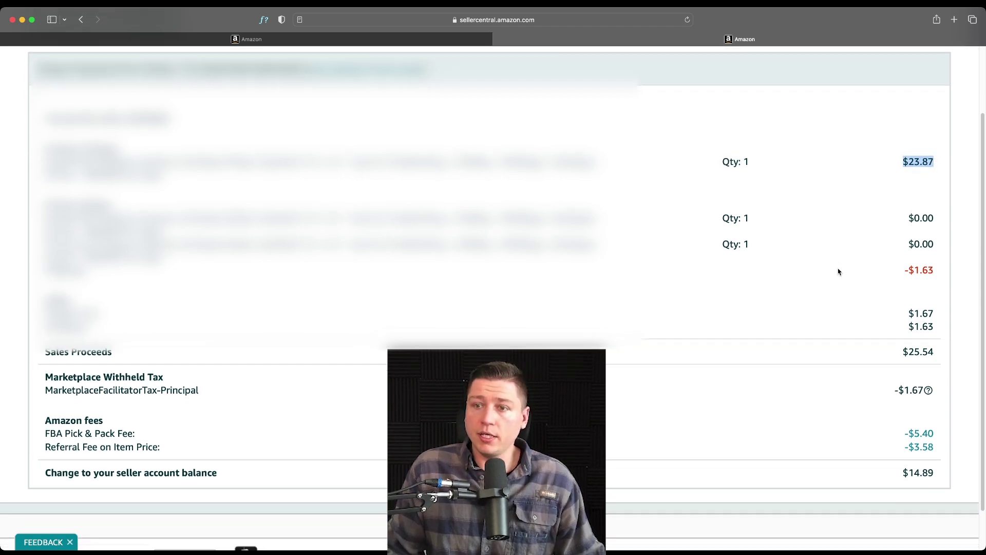
{"action": "scroll", "coordinate": [838, 270], "scroll_direction": "down", "scroll_amount": 1}
{"action": "left_click_drag", "start_coordinate": [891, 259], "coordinate": [926, 262]}
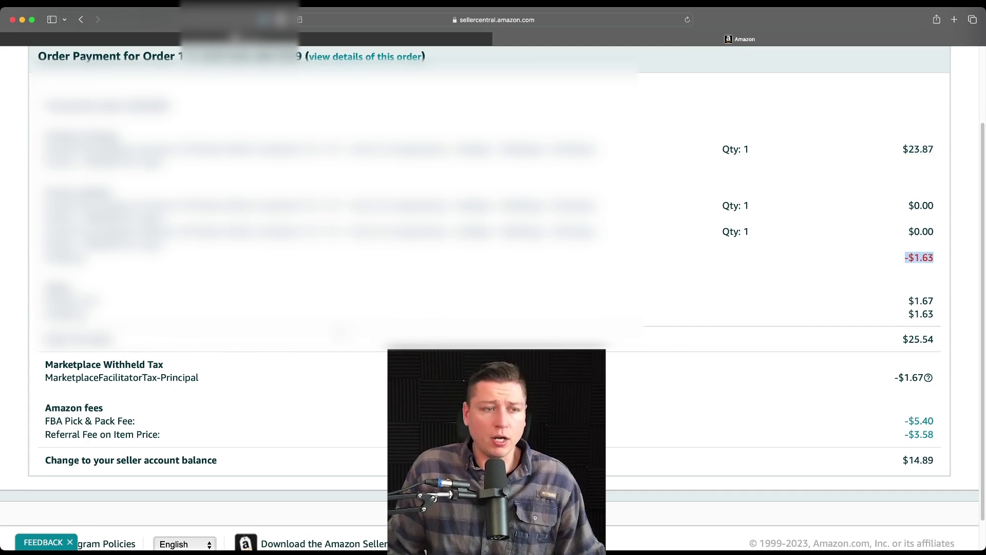
Highlight the two amounts listed directly above the order's charge total, the total itself, and the MarketplaceFacilitatorTax-Principal amount.
{"action": "left_click", "coordinate": [908, 316]}
{"action": "left_click_drag", "start_coordinate": [909, 315], "coordinate": [934, 314]}
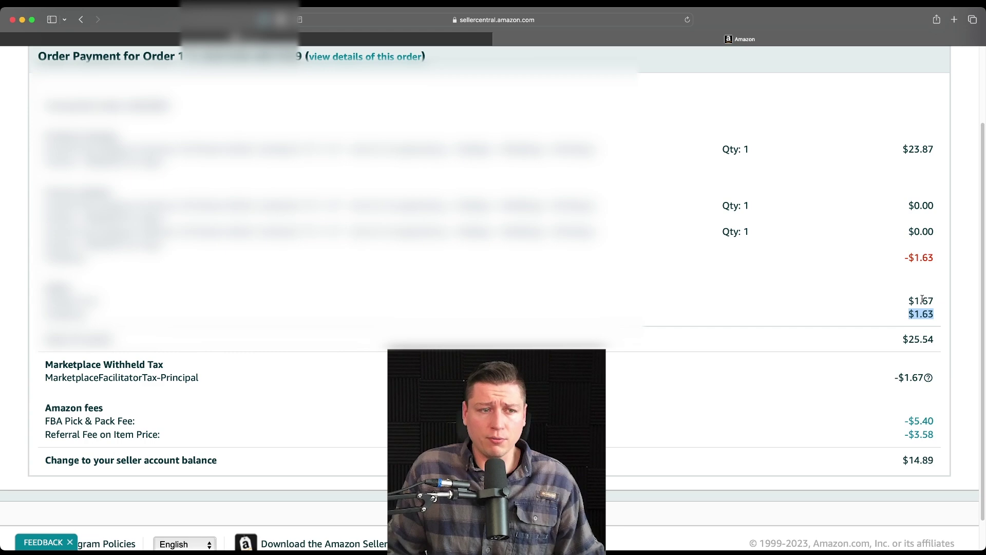
{"action": "left_click_drag", "start_coordinate": [908, 301], "coordinate": [931, 301]}
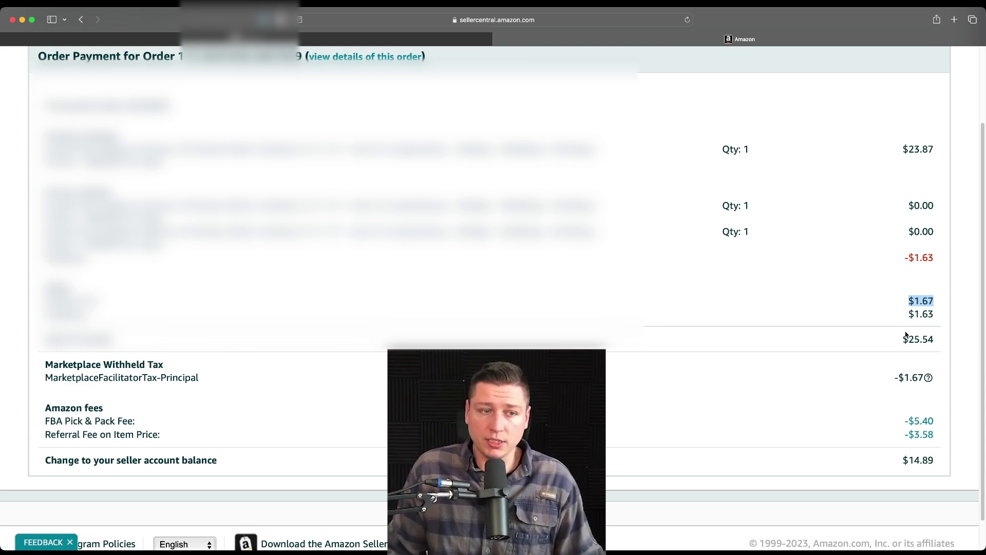
{"action": "left_click_drag", "start_coordinate": [902, 340], "coordinate": [935, 339]}
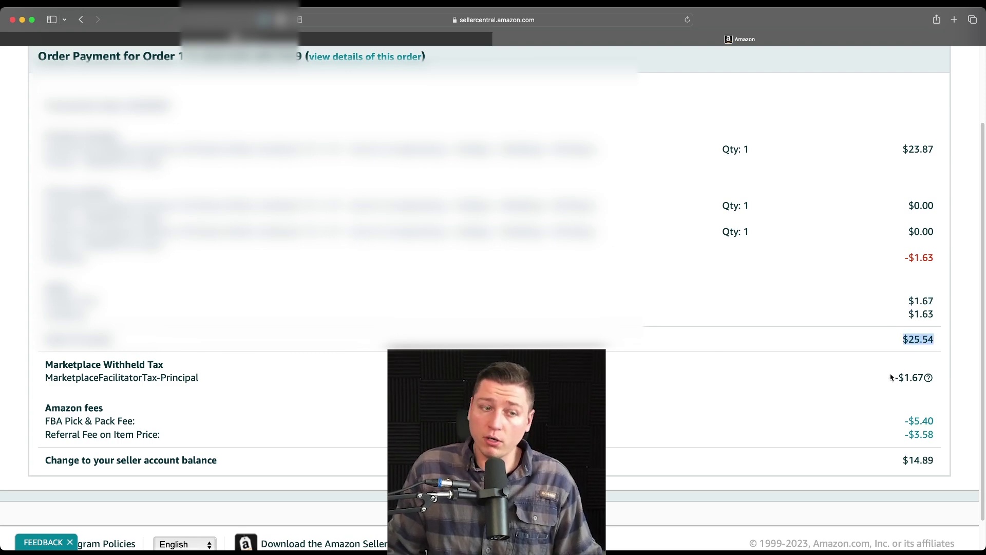
{"action": "left_click_drag", "start_coordinate": [895, 378], "coordinate": [924, 376]}
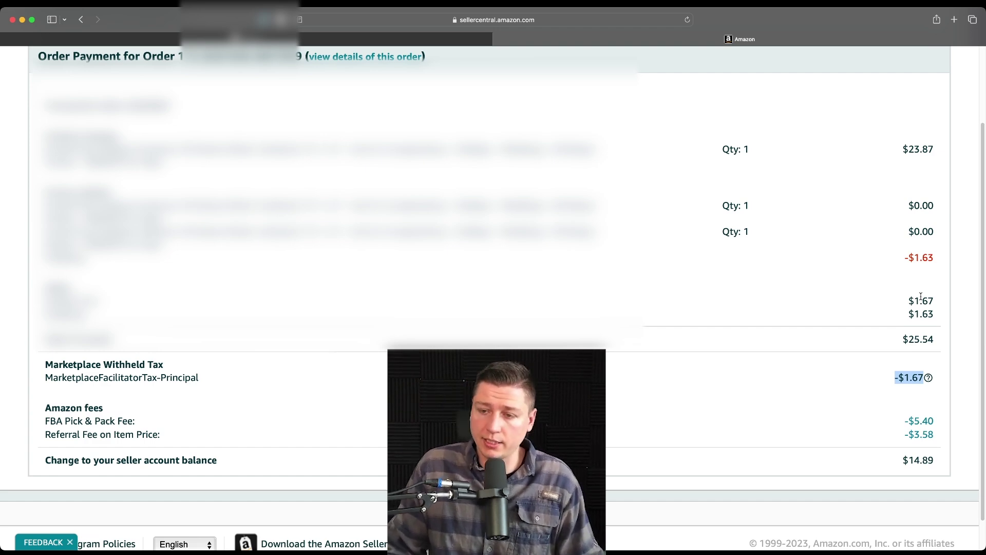
Highlight the FBA Pick & Pack Fee amount under the order's Amazon fees.
{"action": "scroll", "coordinate": [879, 386], "scroll_direction": "down", "scroll_amount": 1}
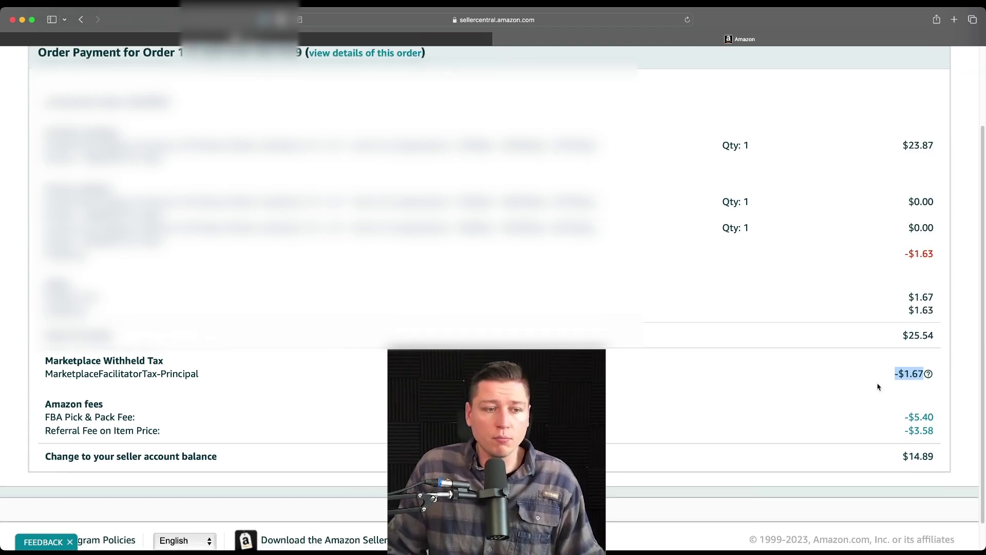
{"action": "scroll", "coordinate": [878, 386], "scroll_direction": "down", "scroll_amount": 1}
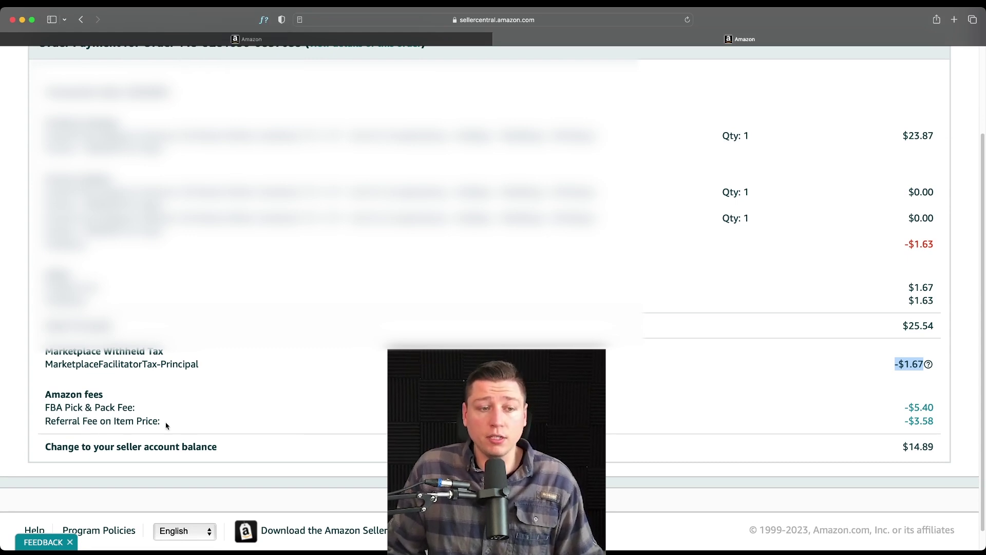
{"action": "left_click_drag", "start_coordinate": [902, 412], "coordinate": [932, 407]}
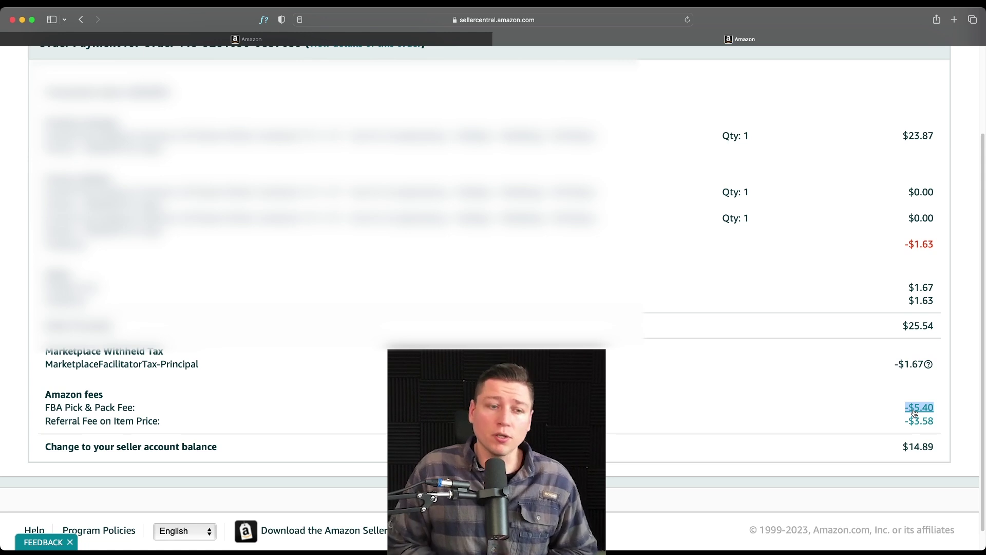
Highlight the "Change to your seller account balance" label and its amount in the order's transaction details.
{"action": "scroll", "coordinate": [915, 412], "scroll_direction": "down", "scroll_amount": 1}
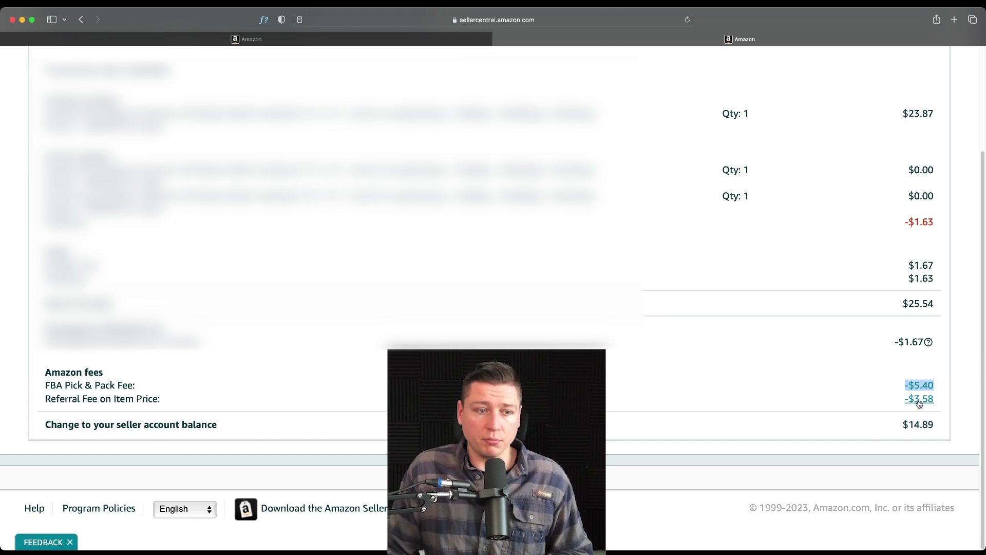
{"action": "left_click_drag", "start_coordinate": [38, 429], "coordinate": [194, 430]}
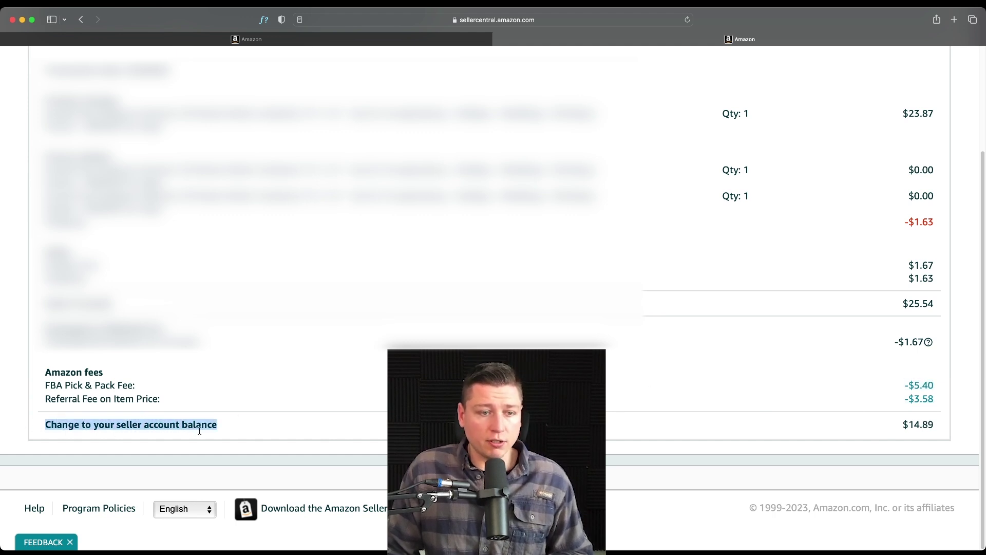
{"action": "left_click_drag", "start_coordinate": [907, 426], "coordinate": [931, 424]}
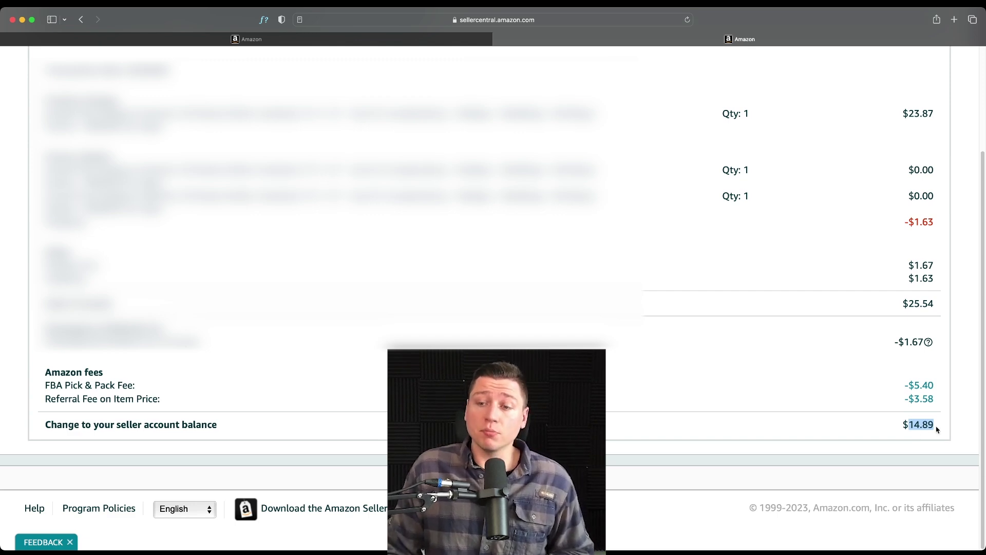
{"action": "left_click_drag", "start_coordinate": [937, 429], "coordinate": [912, 425]}
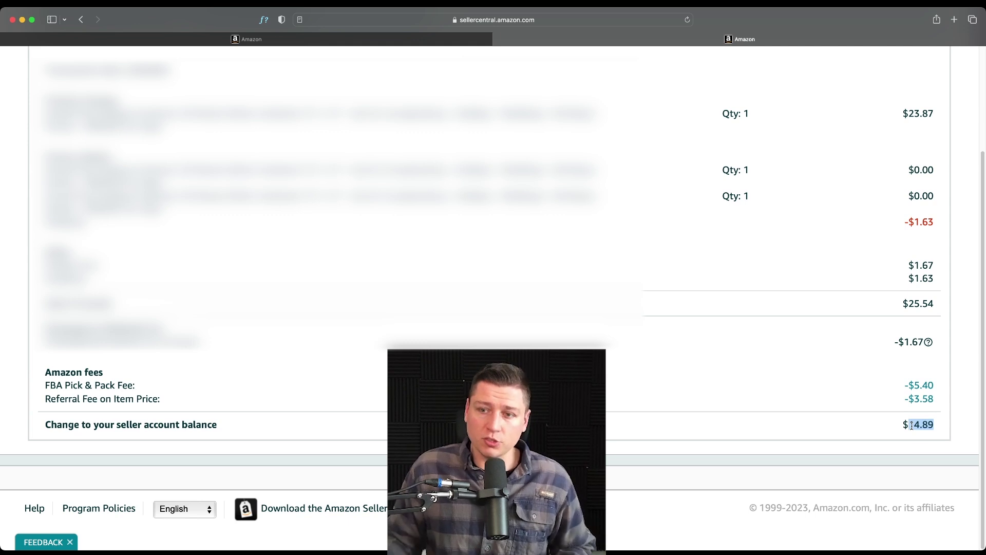
{"action": "left_click_drag", "start_coordinate": [912, 425], "coordinate": [908, 425]}
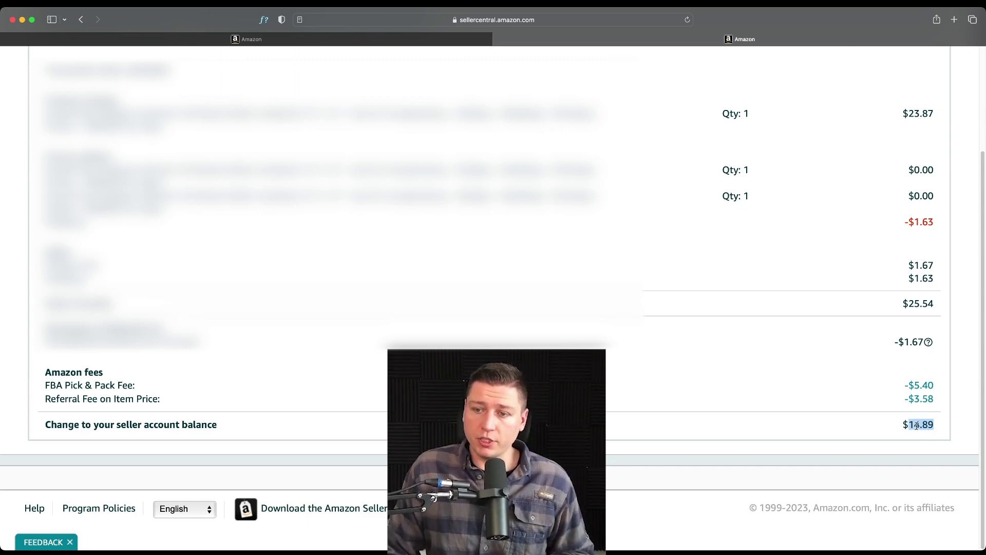
{"action": "double_click", "coordinate": [915, 425]}
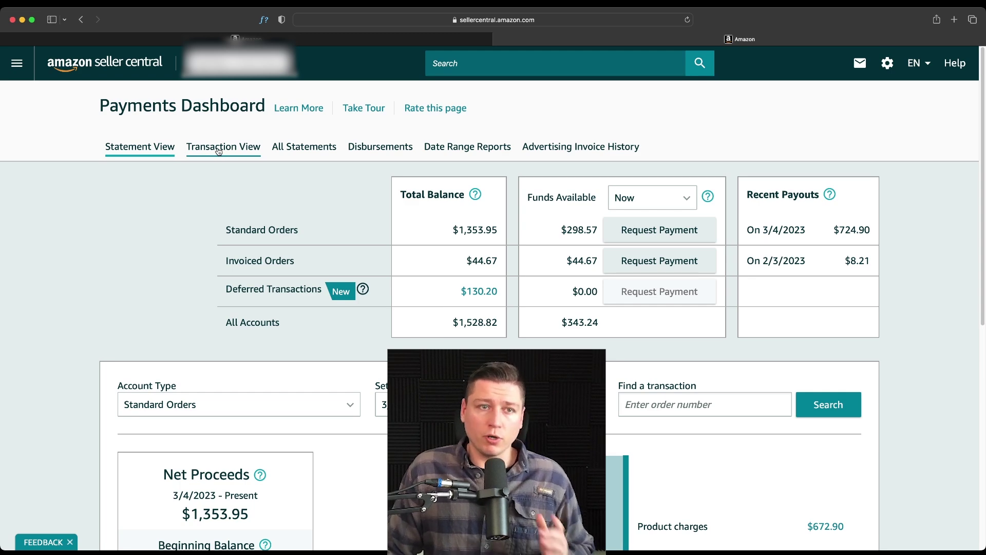
Open Business Reports and review today's Sales Snapshot and Compare Sales graphs on the Sales Dashboard.
{"action": "scroll", "coordinate": [233, 173], "scroll_direction": "down", "scroll_amount": 3}
{"action": "scroll", "coordinate": [142, 128], "scroll_direction": "up", "scroll_amount": 3}
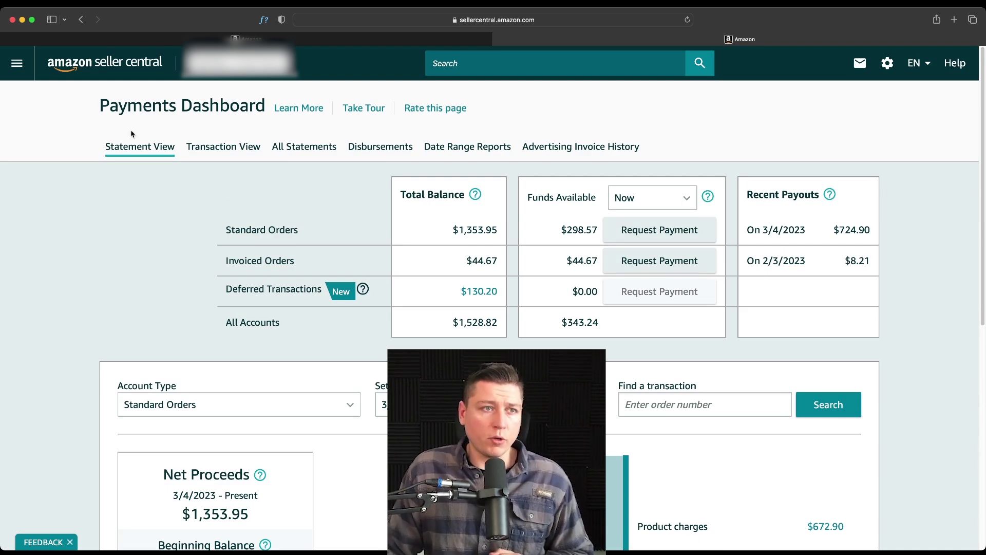
{"action": "left_click", "coordinate": [17, 63]}
{"action": "mouse_move", "coordinate": [61, 272]}
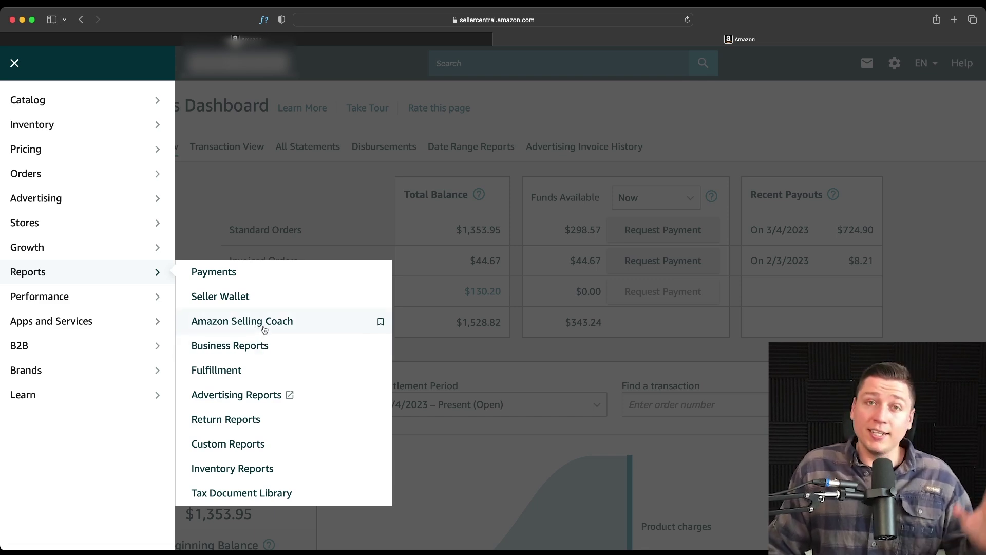
{"action": "left_click", "coordinate": [258, 353]}
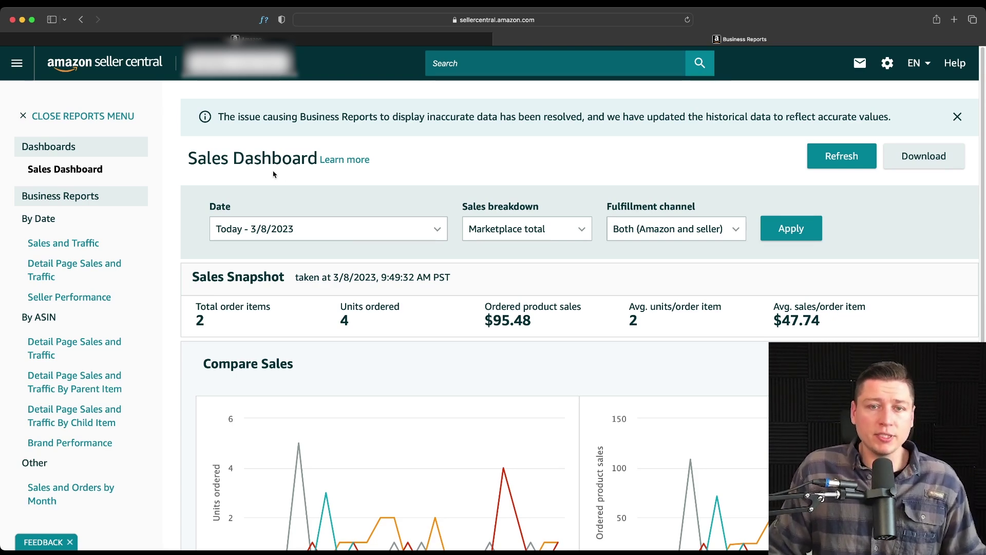
{"action": "scroll", "coordinate": [363, 269], "scroll_direction": "down", "scroll_amount": 3}
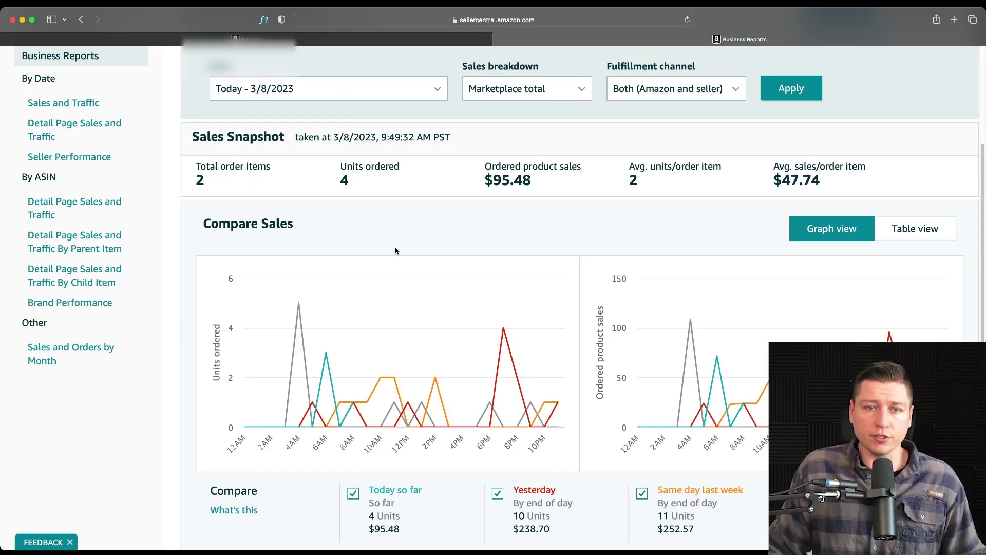
{"action": "scroll", "coordinate": [398, 242], "scroll_direction": "down", "scroll_amount": 2}
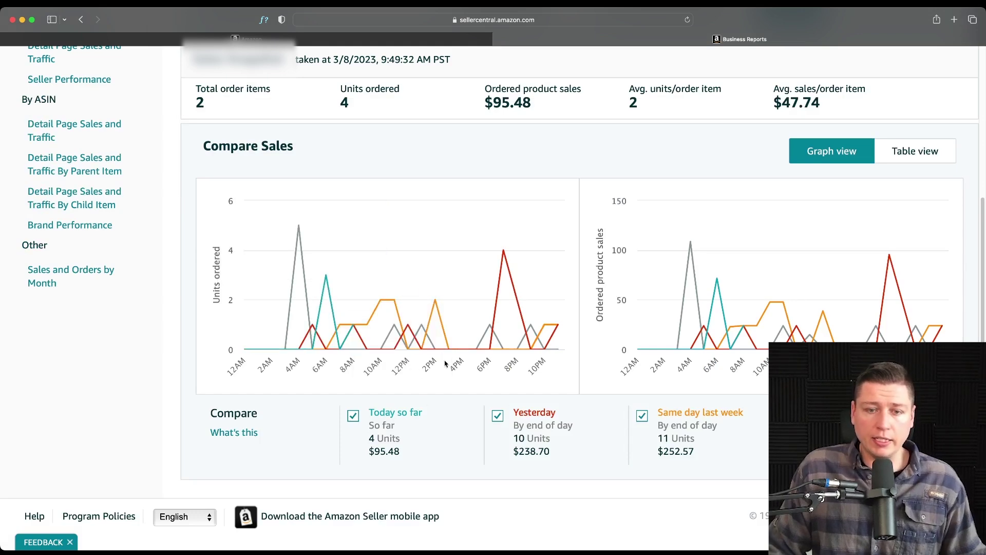
{"action": "scroll", "coordinate": [379, 348], "scroll_direction": "up", "scroll_amount": 5}
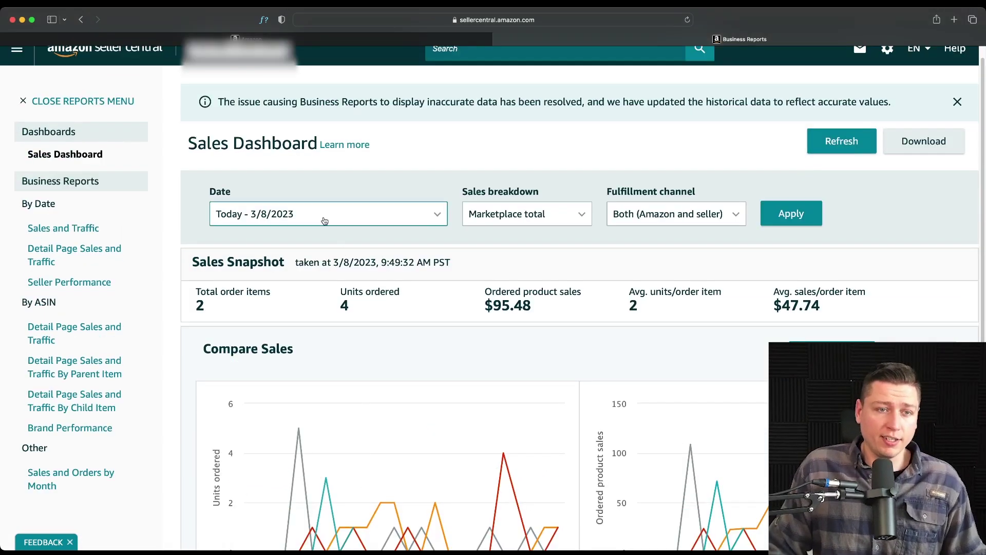
Try the Month to date and Year to date options for the Sales Dashboard's date range.
{"action": "left_click", "coordinate": [324, 221]}
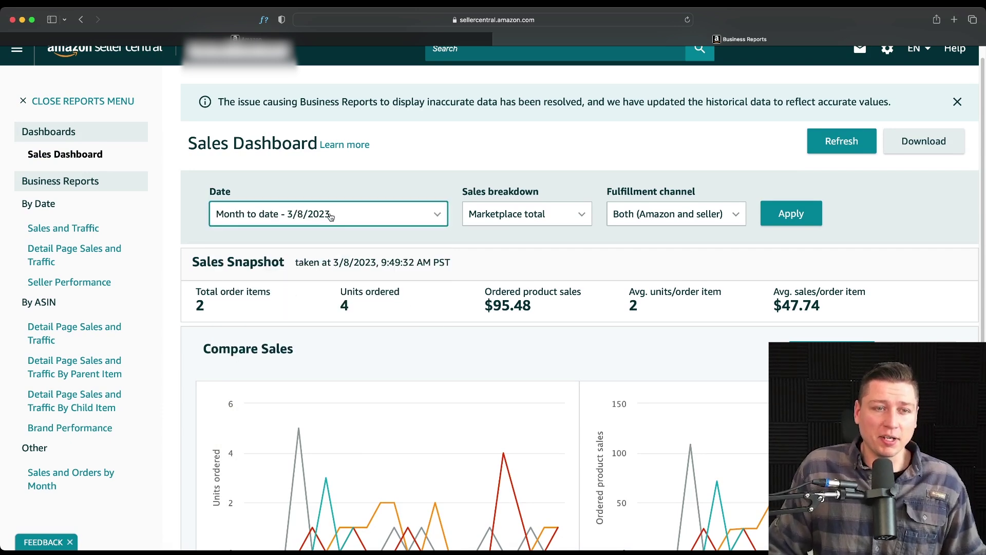
{"action": "left_click", "coordinate": [337, 225]}
{"action": "left_click", "coordinate": [290, 318]}
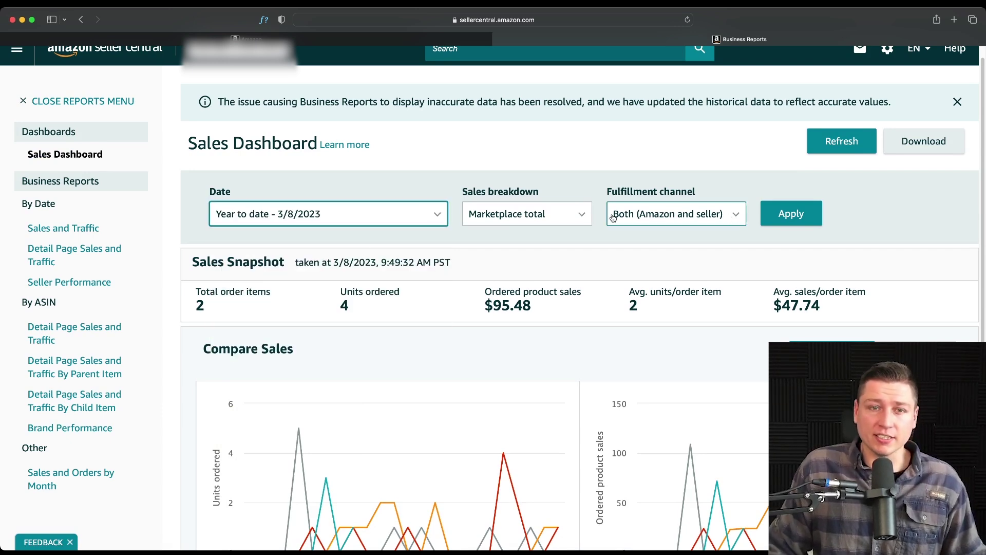
Set the Sales Dashboard to a custom date range from 3/1/2023 to 3/8/2023 and apply it.
{"action": "left_click", "coordinate": [434, 213]}
{"action": "left_click", "coordinate": [303, 340]}
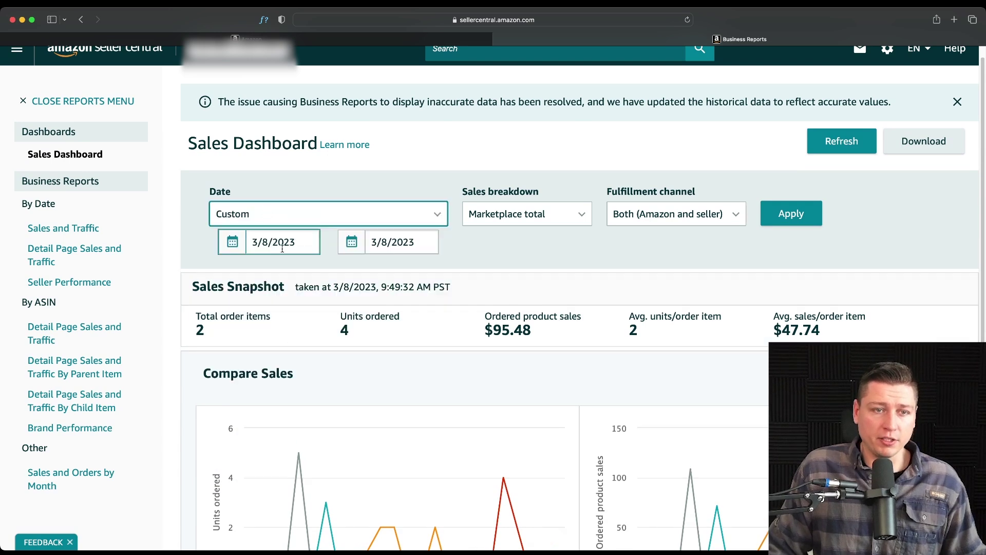
{"action": "left_click", "coordinate": [281, 249]}
{"action": "left_click", "coordinate": [323, 308]}
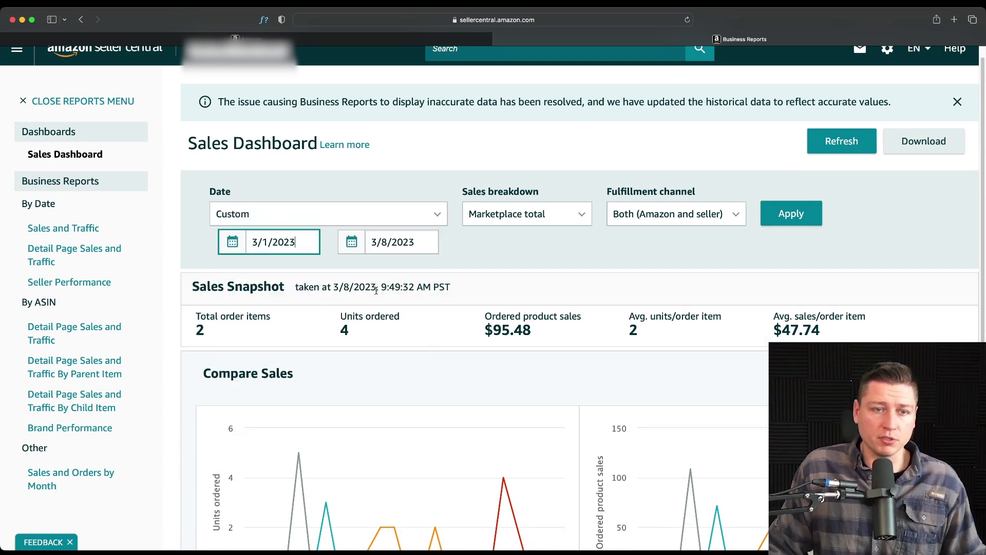
{"action": "left_click", "coordinate": [783, 223]}
Review the Sales Snapshot and Compare Sales graphs for the custom range, highlighting the Ordered product sales amount.
{"action": "scroll", "coordinate": [416, 289], "scroll_direction": "down", "scroll_amount": 3}
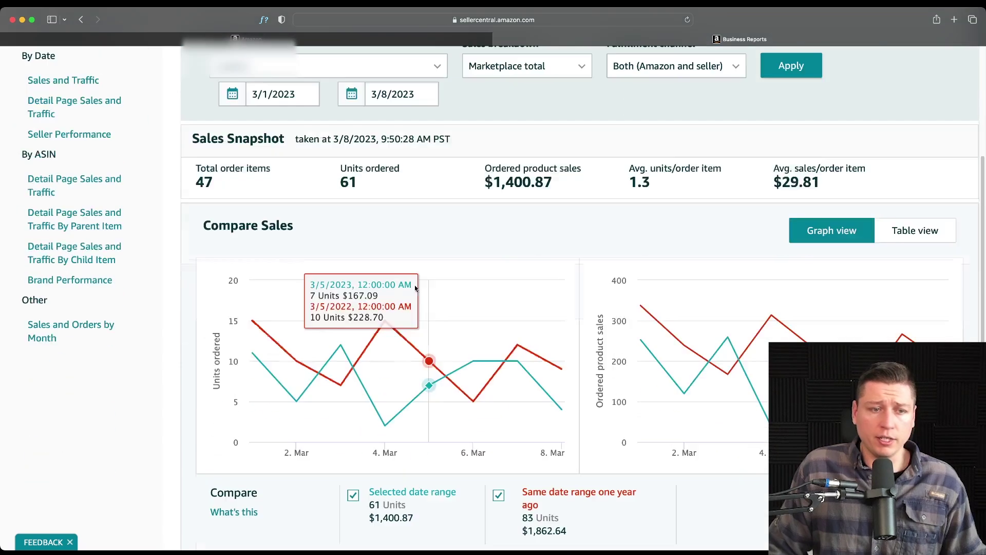
{"action": "scroll", "coordinate": [642, 400], "scroll_direction": "down", "scroll_amount": 2}
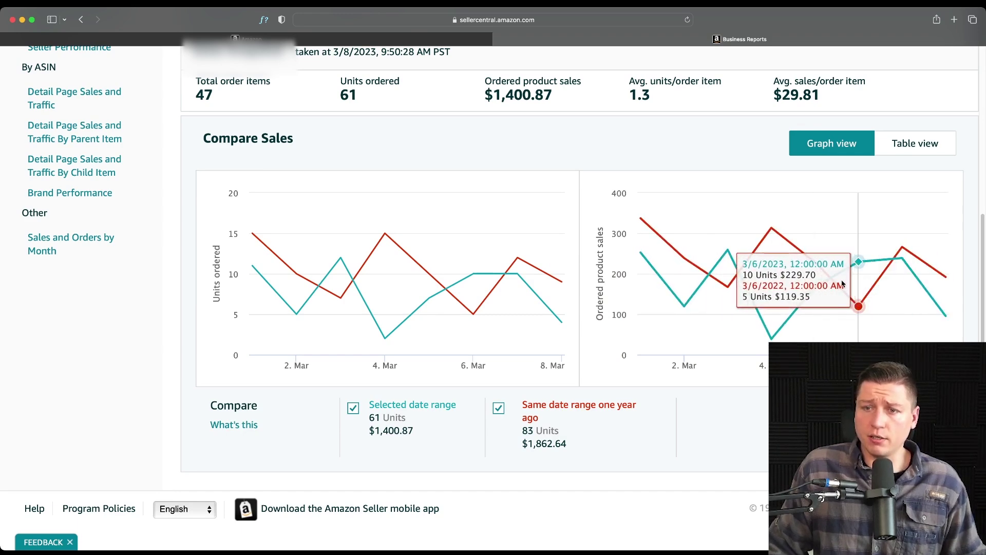
{"action": "scroll", "coordinate": [455, 246], "scroll_direction": "up", "scroll_amount": 5}
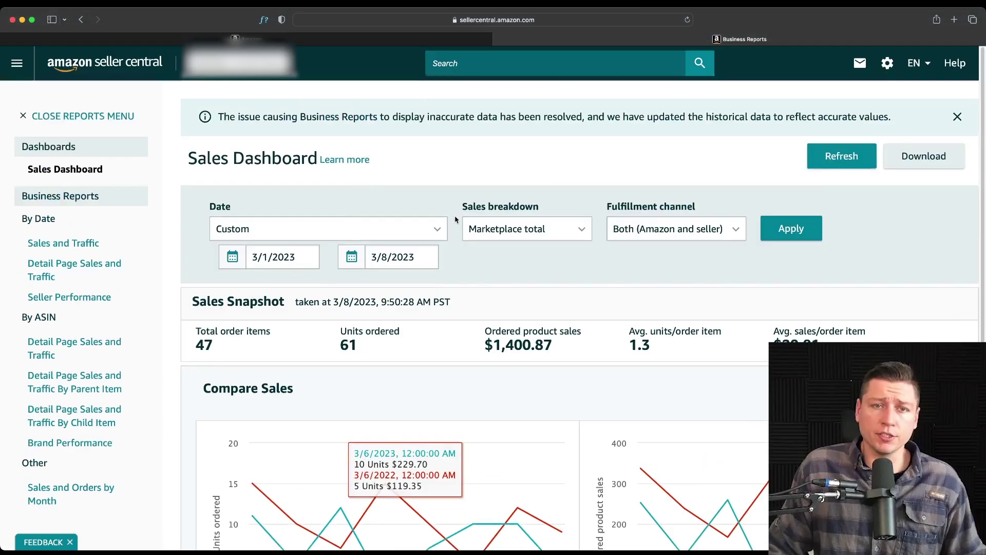
{"action": "left_click_drag", "start_coordinate": [484, 342], "coordinate": [553, 343]}
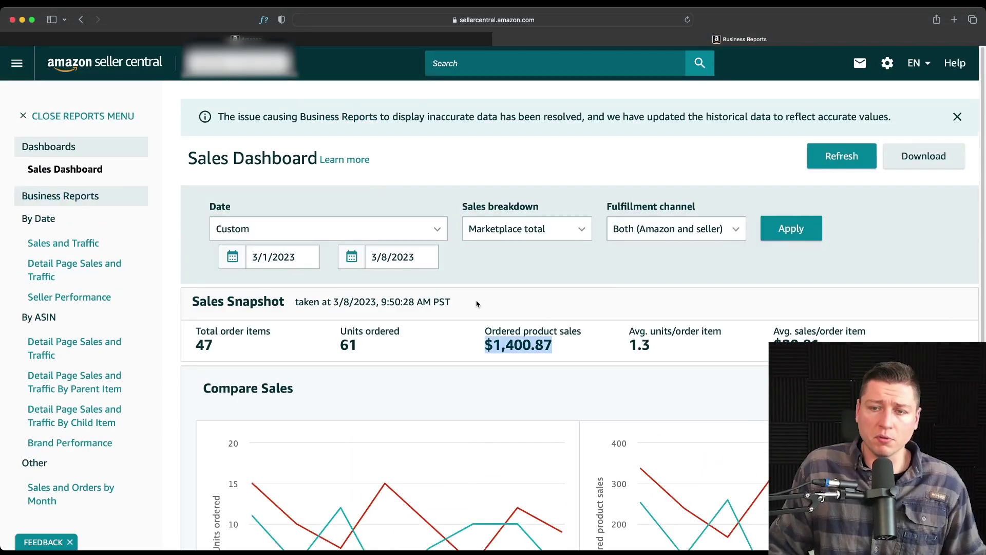
{"action": "scroll", "coordinate": [467, 301], "scroll_direction": "down", "scroll_amount": 2}
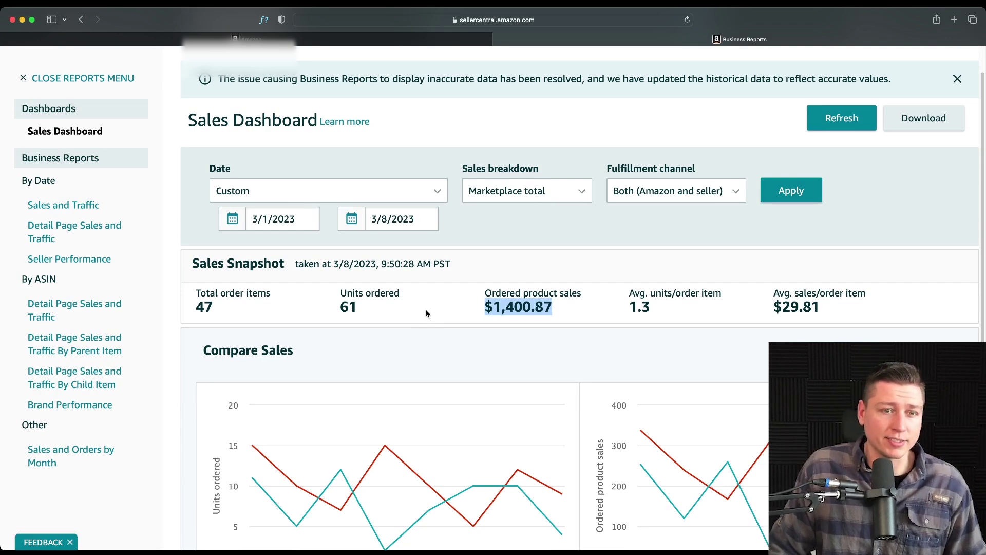
{"action": "scroll", "coordinate": [430, 321], "scroll_direction": "down", "scroll_amount": 6}
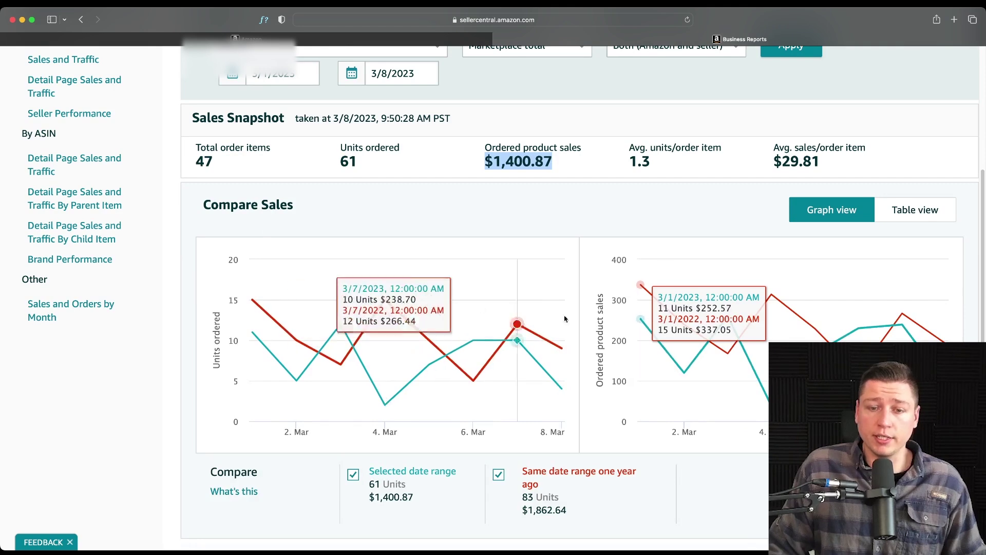
{"action": "scroll", "coordinate": [422, 297], "scroll_direction": "up", "scroll_amount": 8}
{"action": "scroll", "coordinate": [427, 299], "scroll_direction": "down", "scroll_amount": 6}
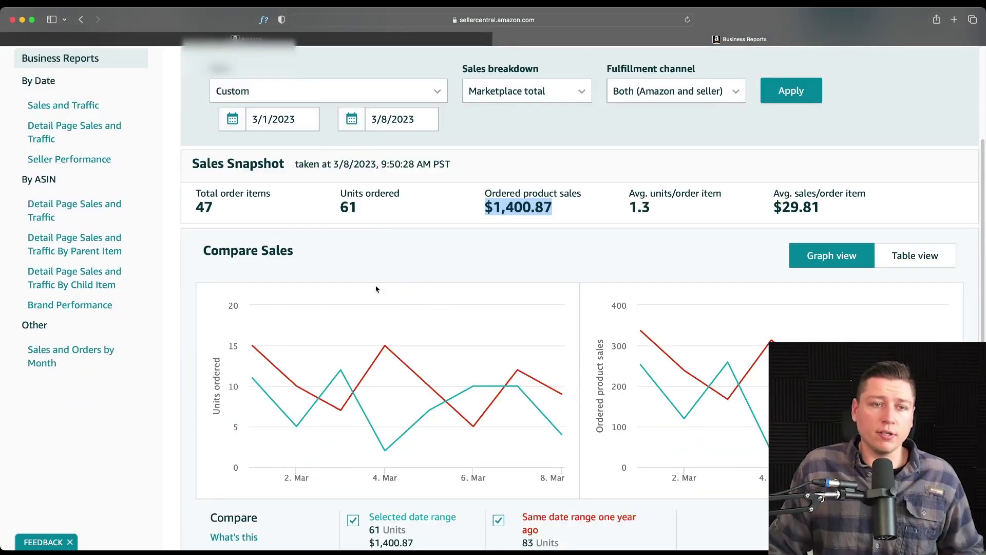
Open the Detail Page Sales and Traffic report by ASIN and check which columns can be shown or hidden.
{"action": "scroll", "coordinate": [357, 219], "scroll_direction": "up", "scroll_amount": 6}
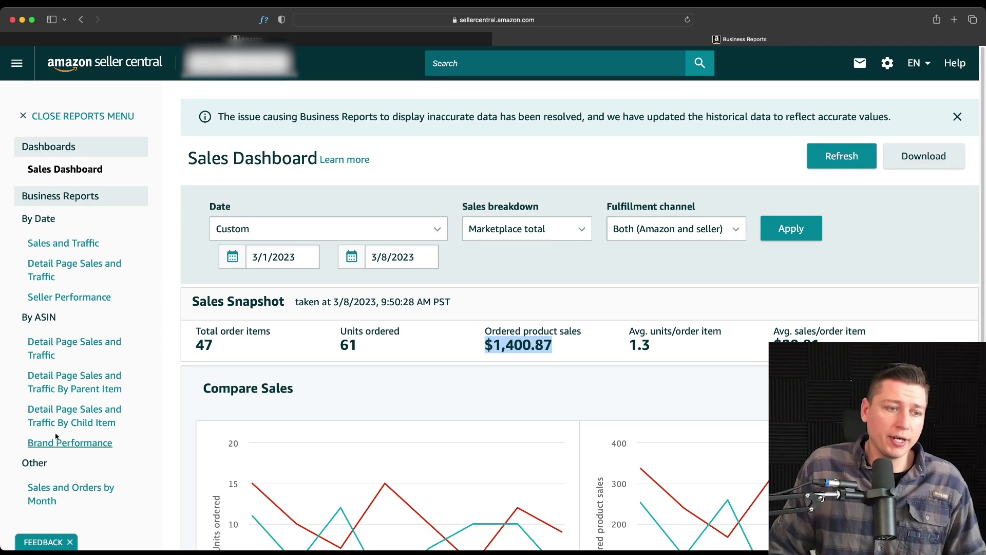
{"action": "left_click", "coordinate": [71, 346]}
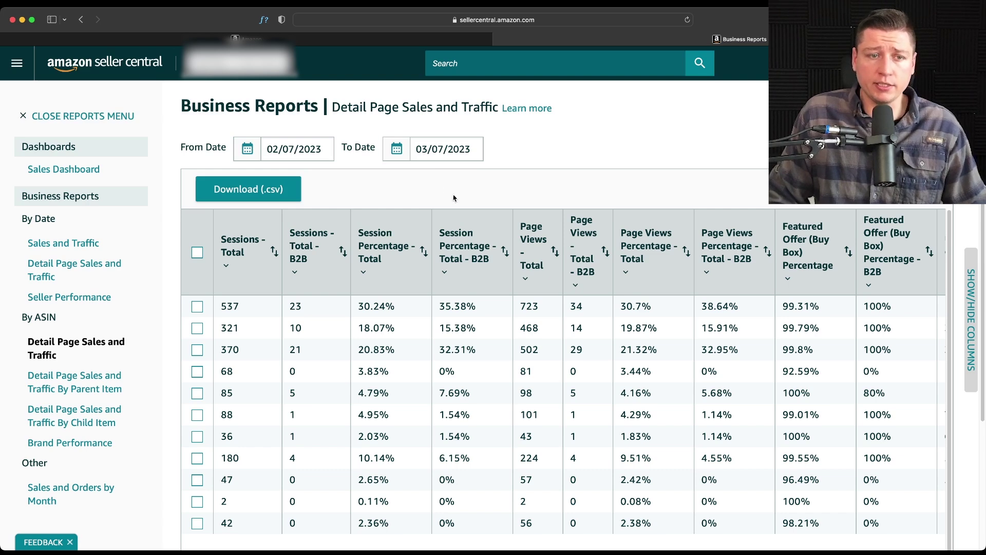
{"action": "scroll", "coordinate": [452, 198], "scroll_direction": "down", "scroll_amount": 2}
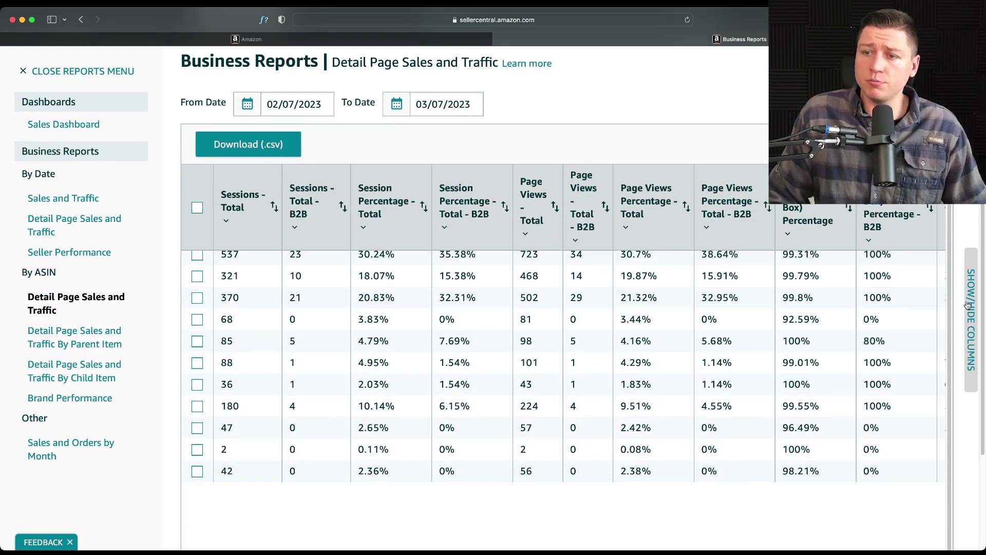
{"action": "left_click", "coordinate": [970, 313]}
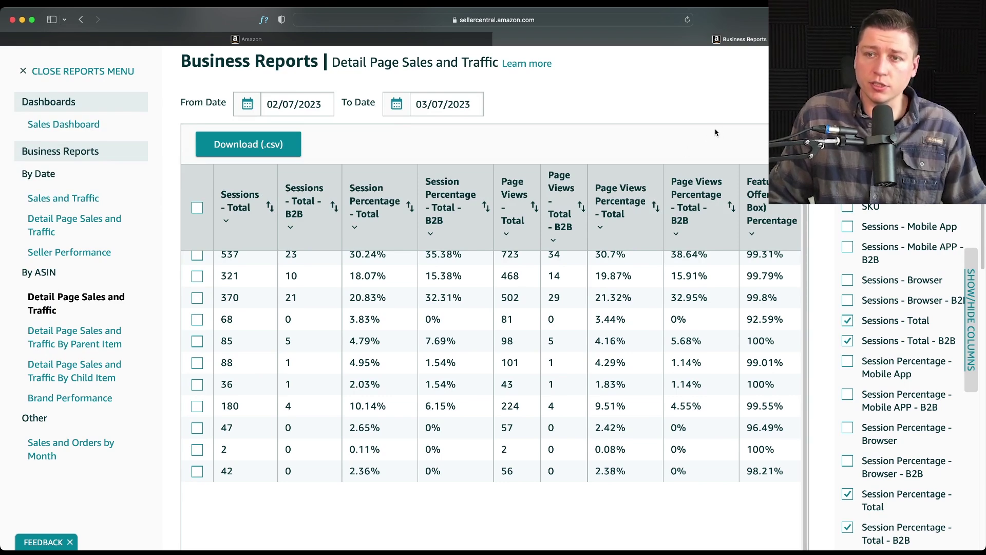
{"action": "left_click", "coordinate": [970, 276]}
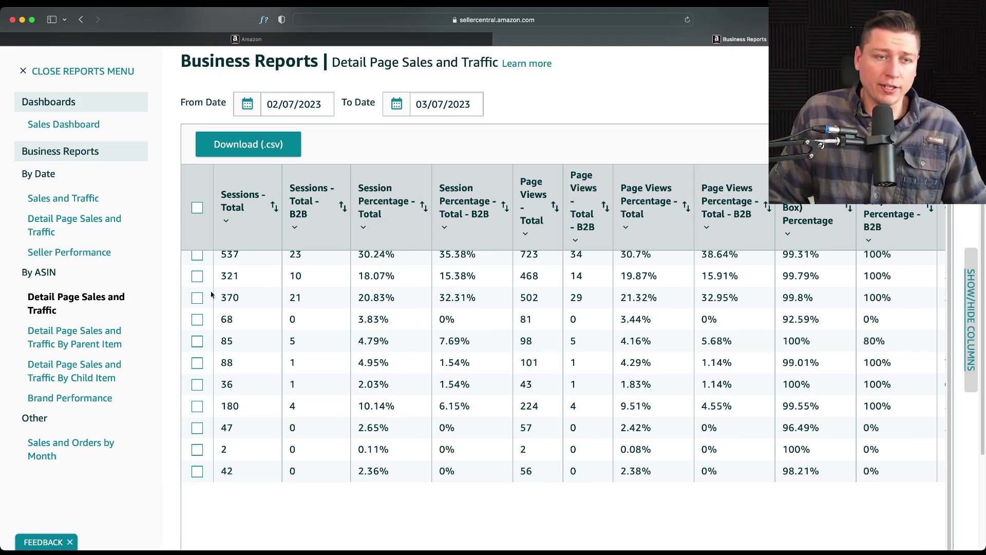
Compare page views with sessions in the ASIN report, highlighting the first product's Page Views - Total and Sessions - Total values.
{"action": "scroll", "coordinate": [231, 267], "scroll_direction": "up", "scroll_amount": 2}
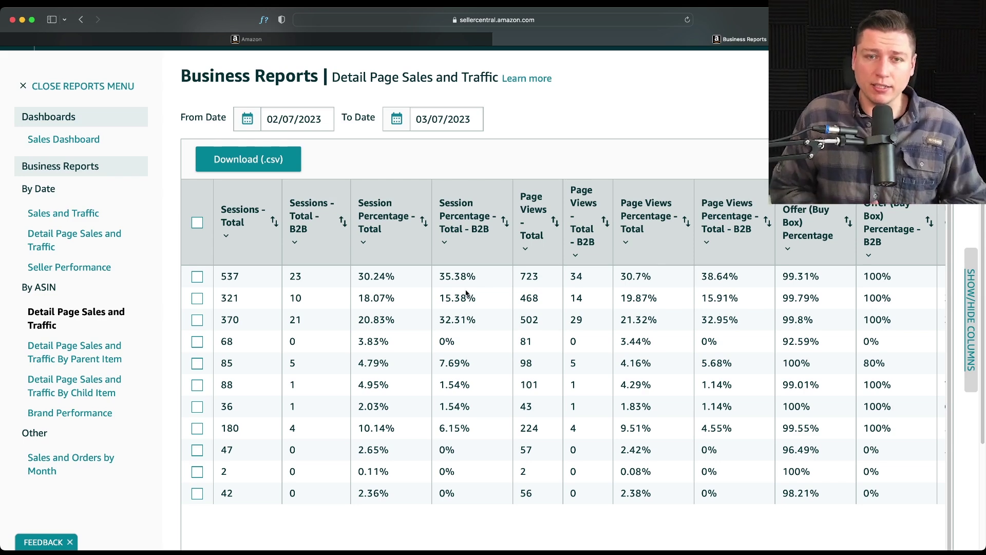
{"action": "scroll", "coordinate": [535, 146], "scroll_direction": "down", "scroll_amount": 4}
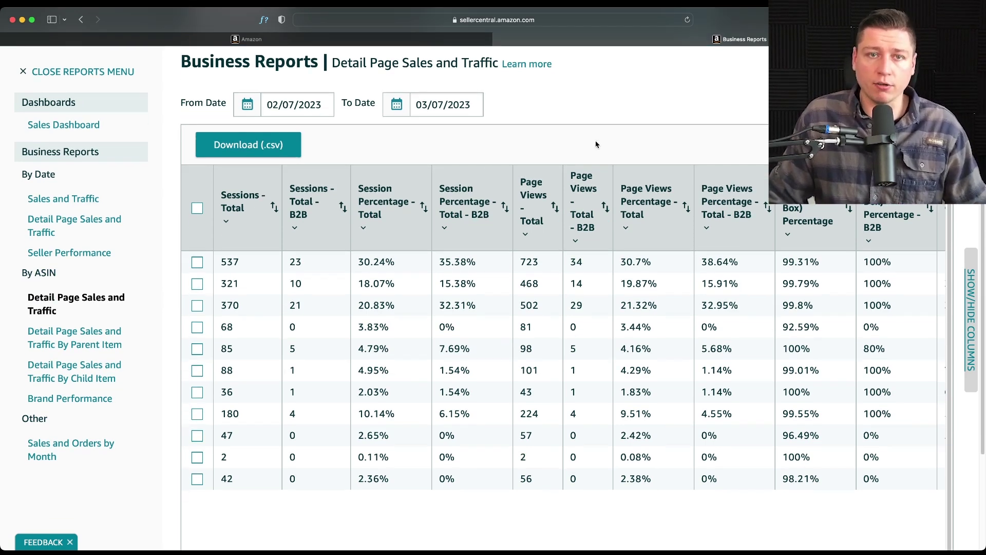
{"action": "scroll", "coordinate": [565, 434], "scroll_direction": "up", "scroll_amount": 1}
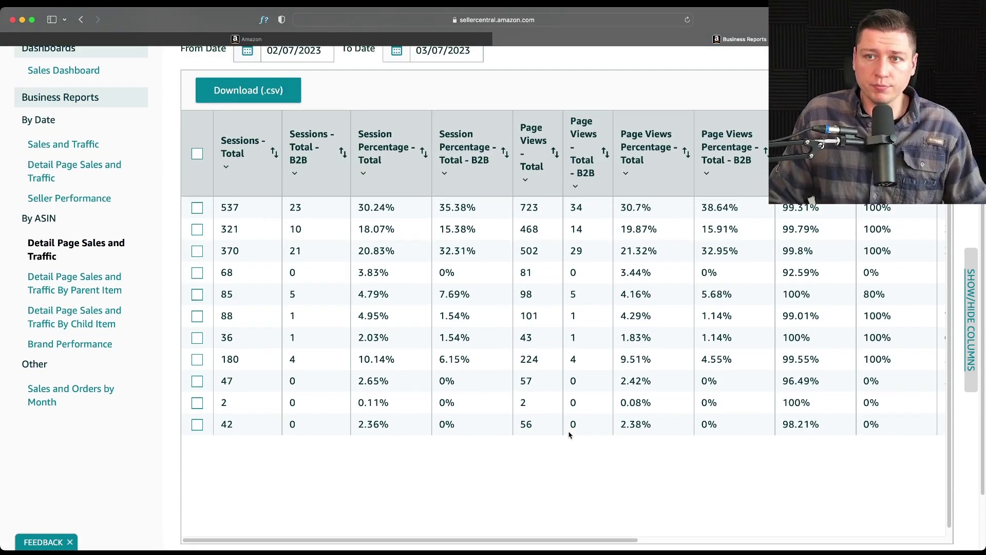
{"action": "scroll", "coordinate": [565, 434], "scroll_direction": "down", "scroll_amount": 2}
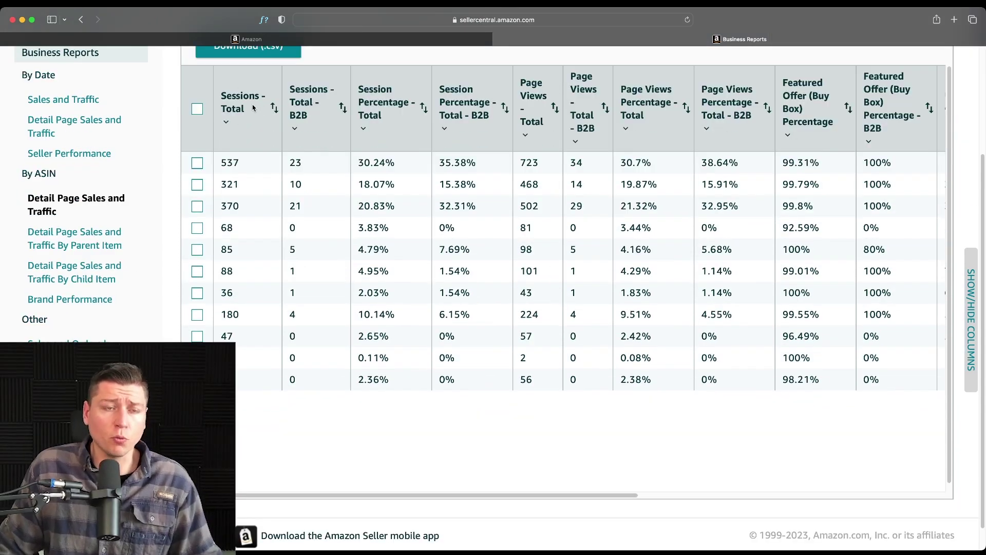
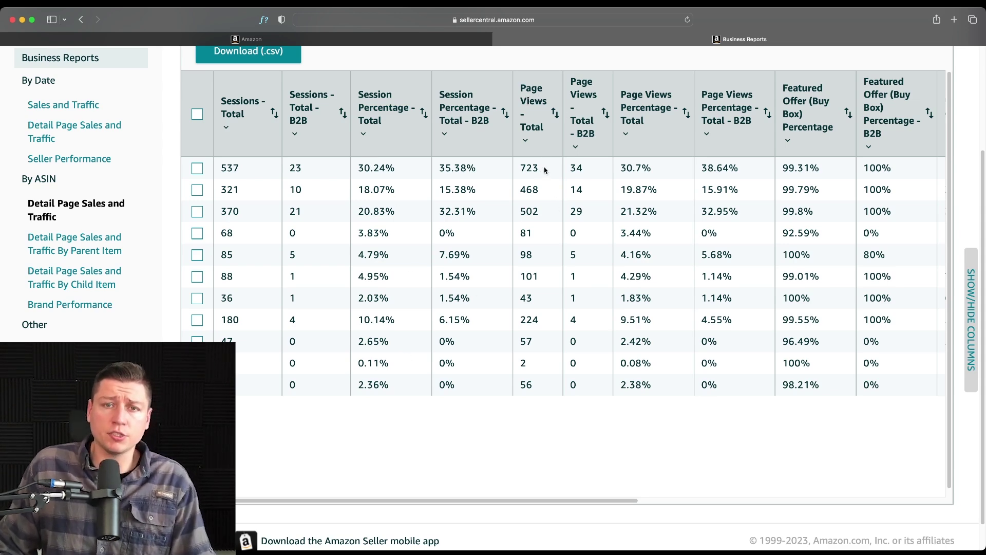
{"action": "left_click_drag", "start_coordinate": [543, 168], "coordinate": [524, 168]}
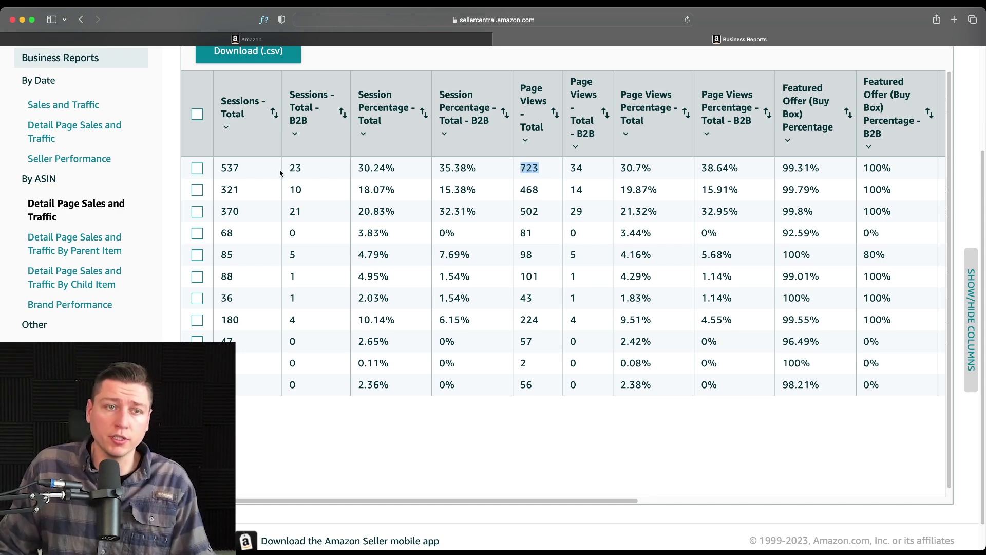
{"action": "left_click_drag", "start_coordinate": [241, 170], "coordinate": [220, 169]}
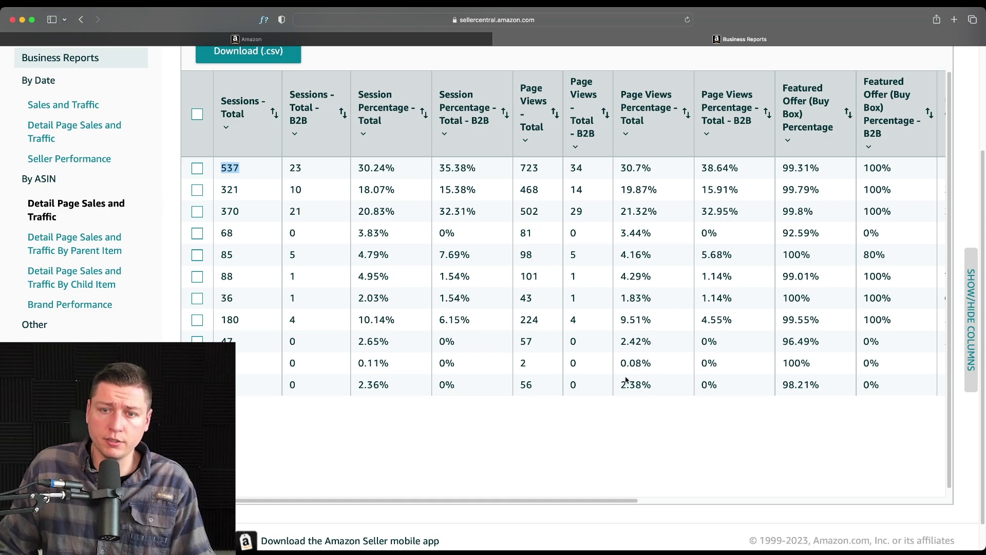
Review the report's remaining columns through Total Order Items - B2B, checking the Units Ordered values for the first and last products.
{"action": "left_click_drag", "start_coordinate": [488, 501], "coordinate": [710, 511]}
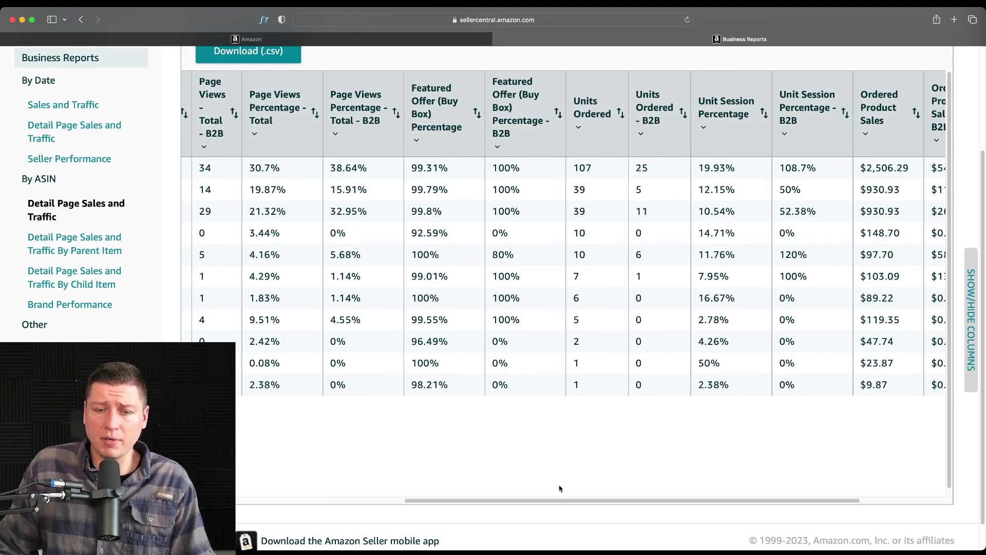
{"action": "scroll", "coordinate": [556, 504], "scroll_direction": "right", "scroll_amount": 3}
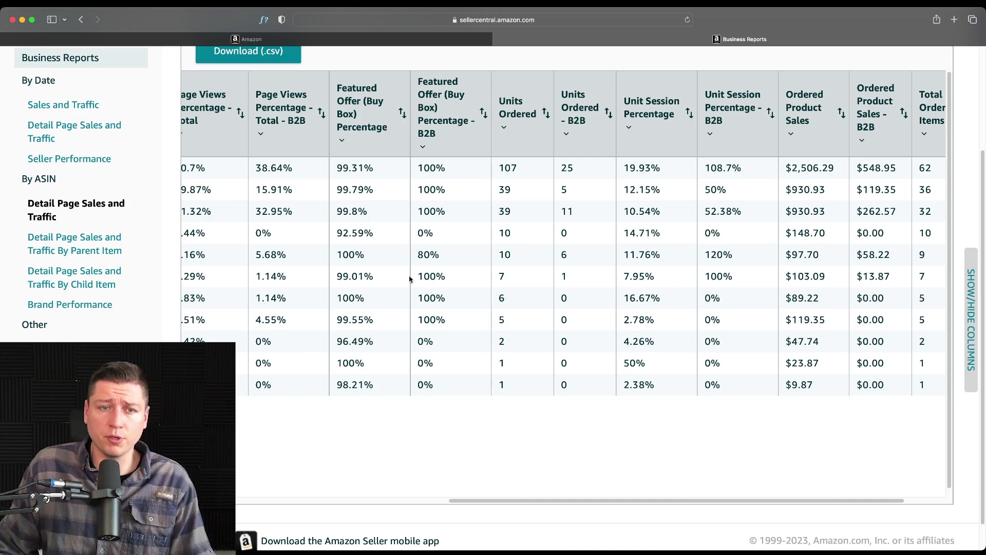
{"action": "scroll", "coordinate": [568, 500], "scroll_direction": "right", "scroll_amount": 2}
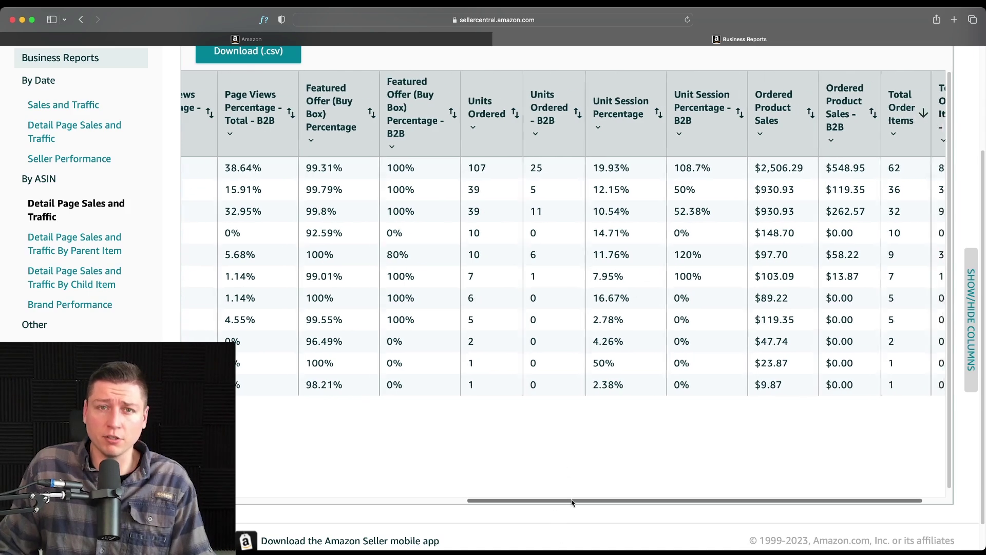
{"action": "scroll", "coordinate": [575, 503], "scroll_direction": "right", "scroll_amount": 2}
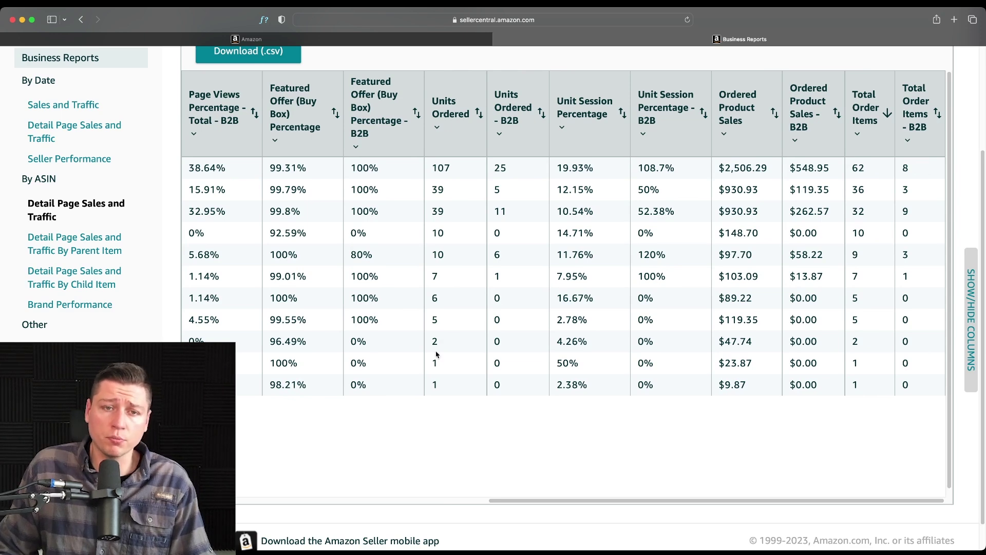
{"action": "left_click_drag", "start_coordinate": [435, 361], "coordinate": [435, 382]}
{"action": "left_click", "coordinate": [449, 169]}
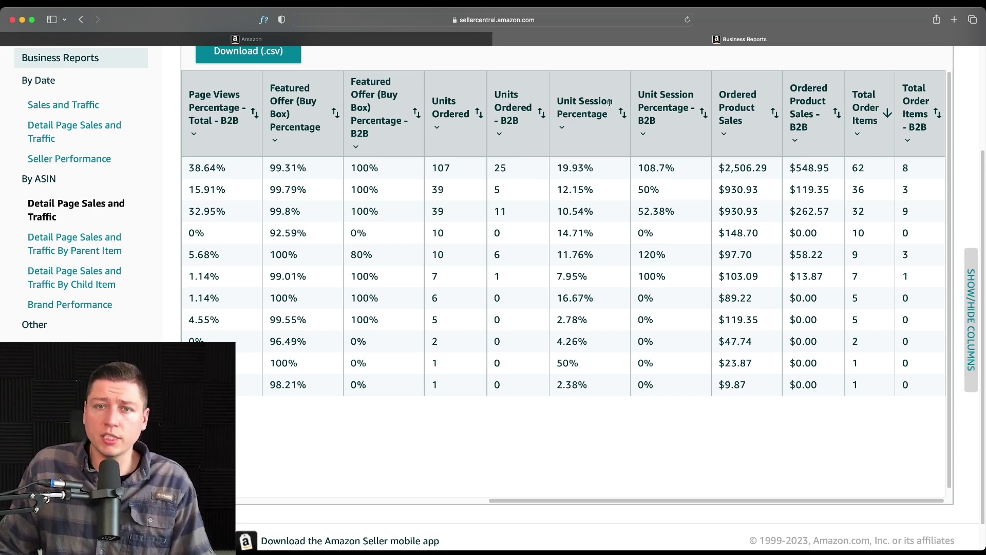
Examine the Unit Session Percentage column, highlighting the first and sixth products' values and then the range of the first five.
{"action": "left_click_drag", "start_coordinate": [595, 168], "coordinate": [555, 166]}
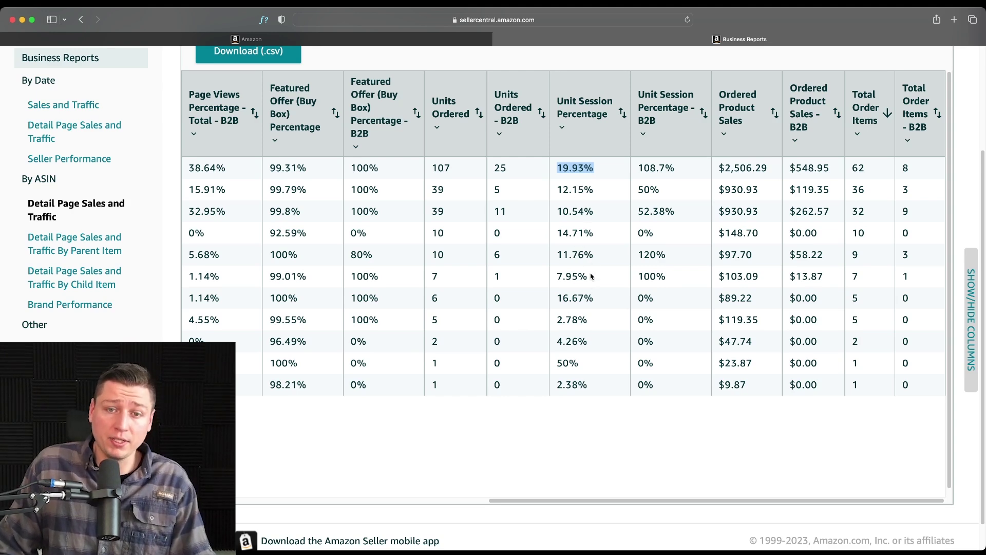
{"action": "left_click_drag", "start_coordinate": [591, 277], "coordinate": [558, 274]}
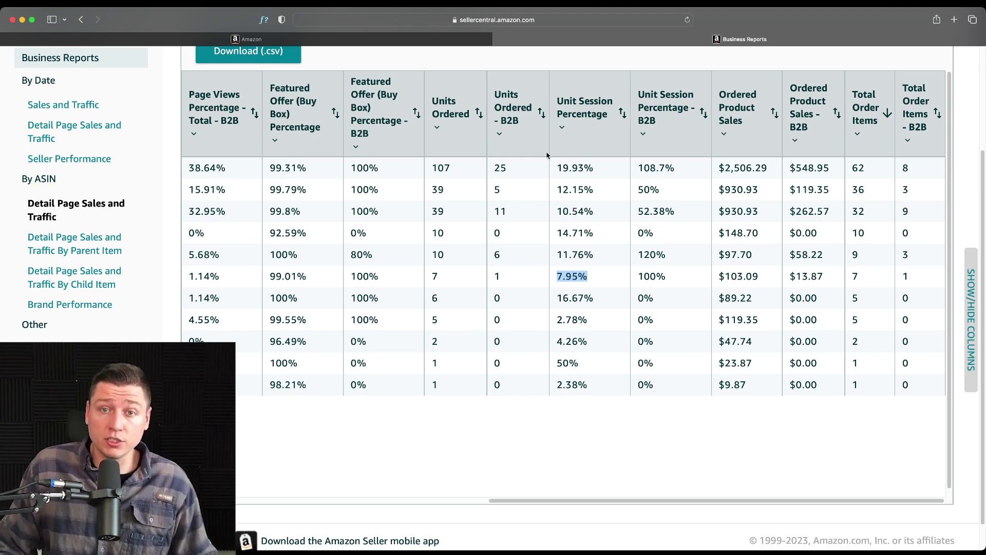
{"action": "left_click_drag", "start_coordinate": [559, 165], "coordinate": [591, 257]}
{"action": "left_click", "coordinate": [591, 257]}
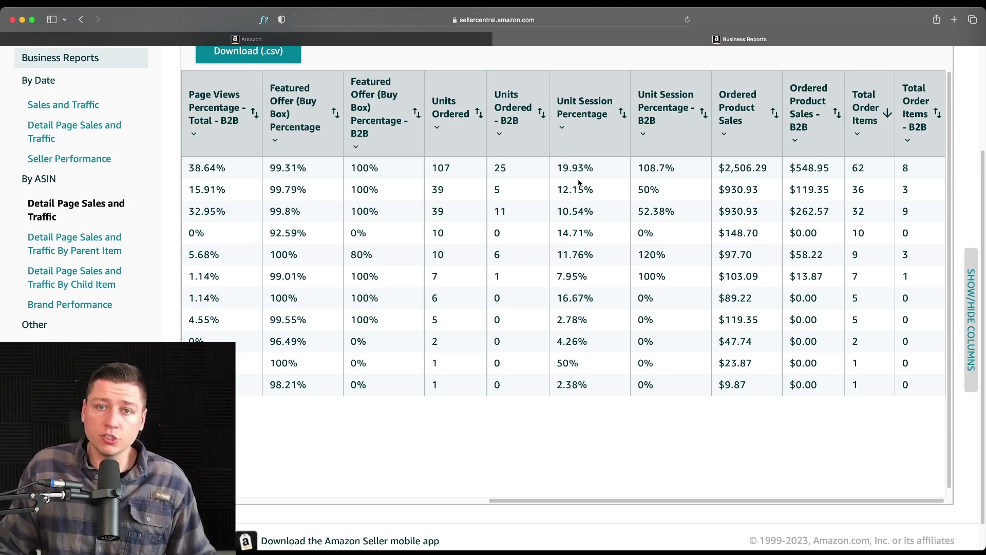
Compare the first product's Sessions - Total with the Unit Session Percentage column across the ASIN report.
{"action": "left_click_drag", "start_coordinate": [560, 501], "coordinate": [258, 501]}
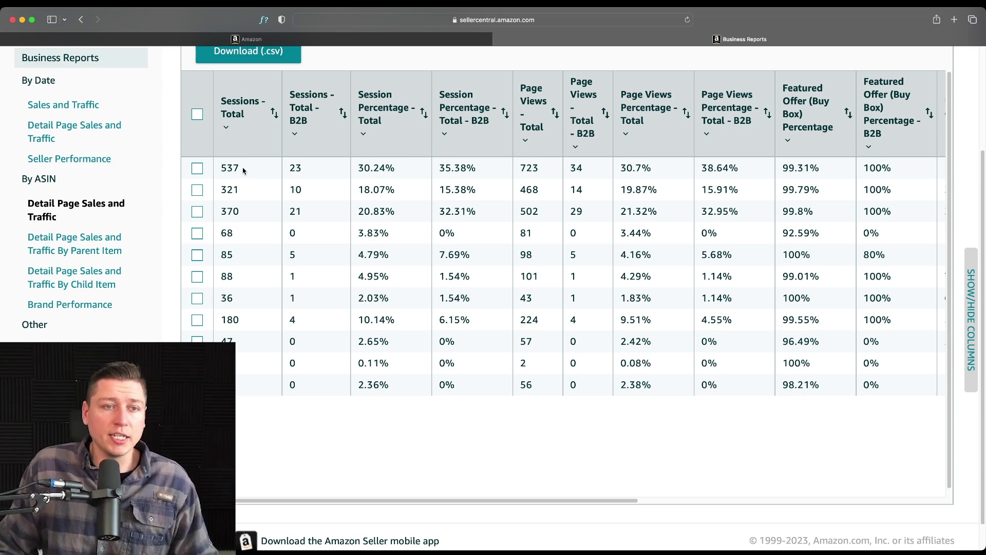
{"action": "left_click_drag", "start_coordinate": [244, 170], "coordinate": [222, 164]}
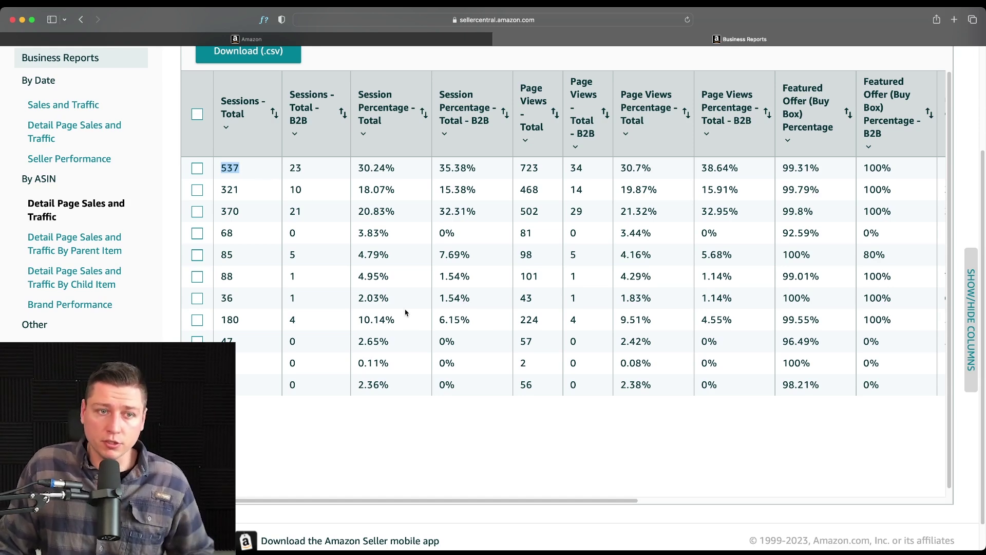
{"action": "left_click_drag", "start_coordinate": [424, 505], "coordinate": [827, 482]}
{"action": "scroll", "coordinate": [425, 522], "scroll_direction": "up", "scroll_amount": 1}
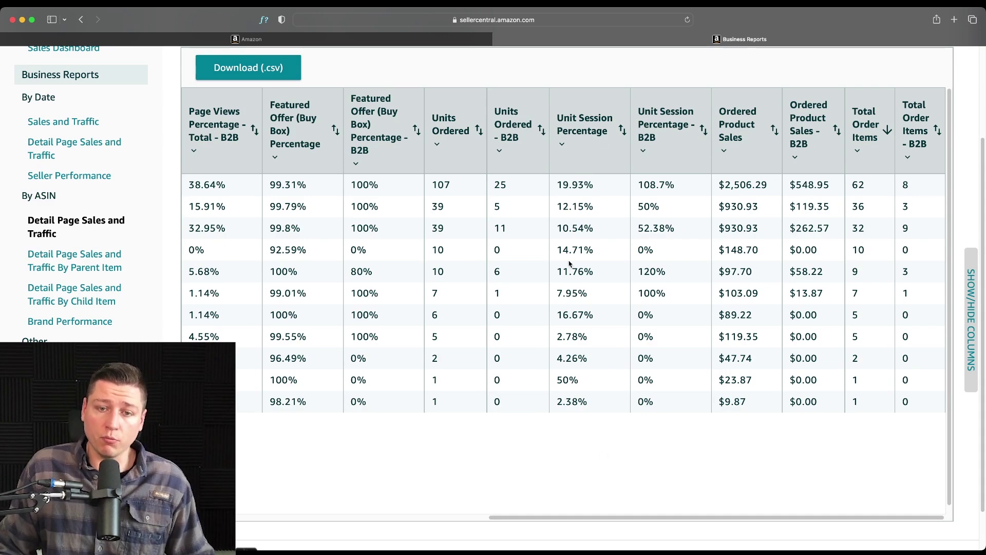
{"action": "left_click_drag", "start_coordinate": [616, 516], "coordinate": [308, 504]}
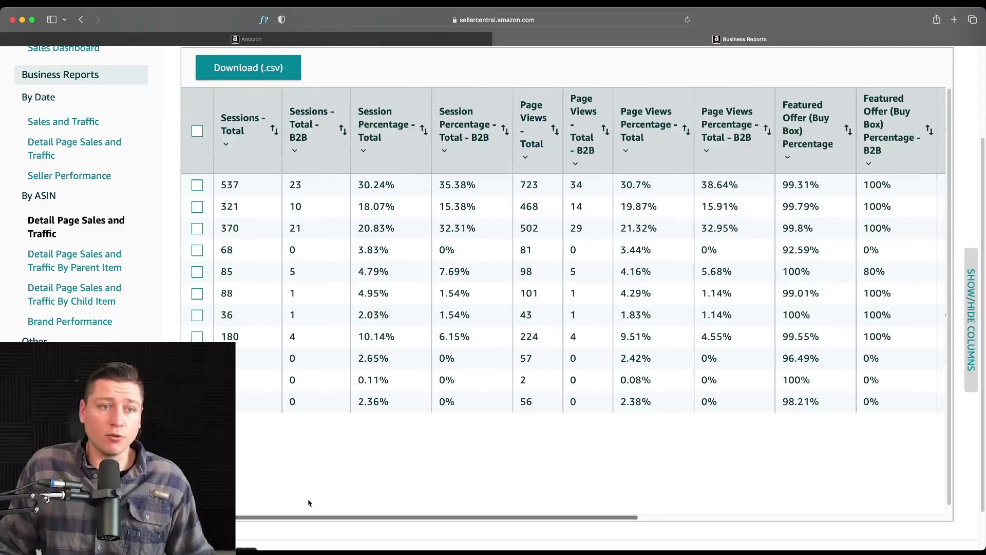
Show the From Date calendar of the Detail Page Sales and Traffic report, then close it without picking a date.
{"action": "scroll", "coordinate": [385, 390], "scroll_direction": "up", "scroll_amount": 5}
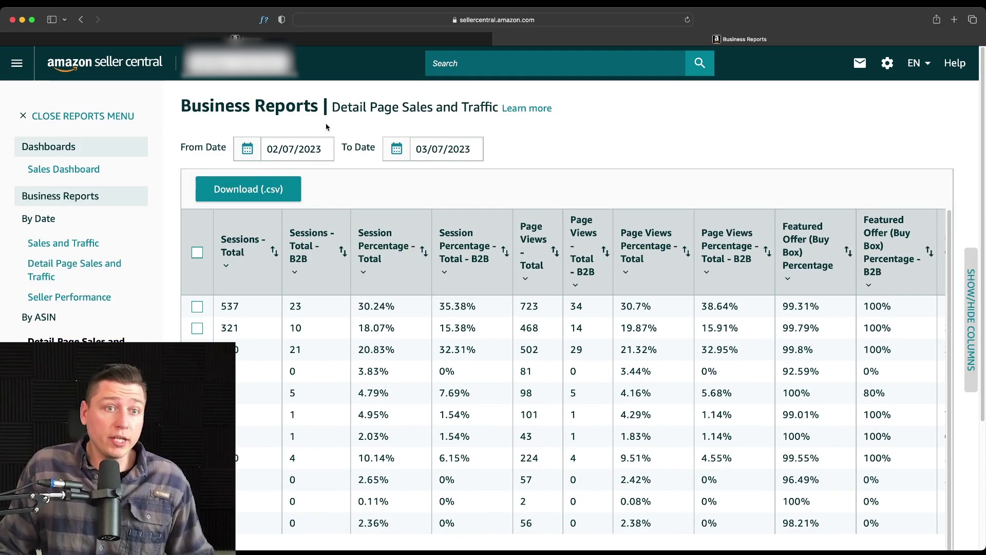
{"action": "left_click", "coordinate": [314, 148]}
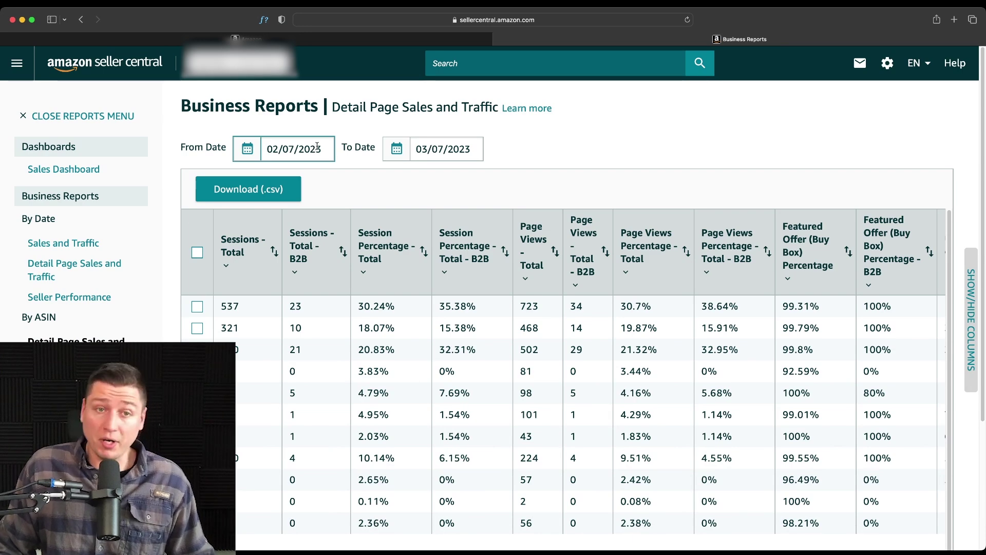
{"action": "left_click", "coordinate": [318, 149]}
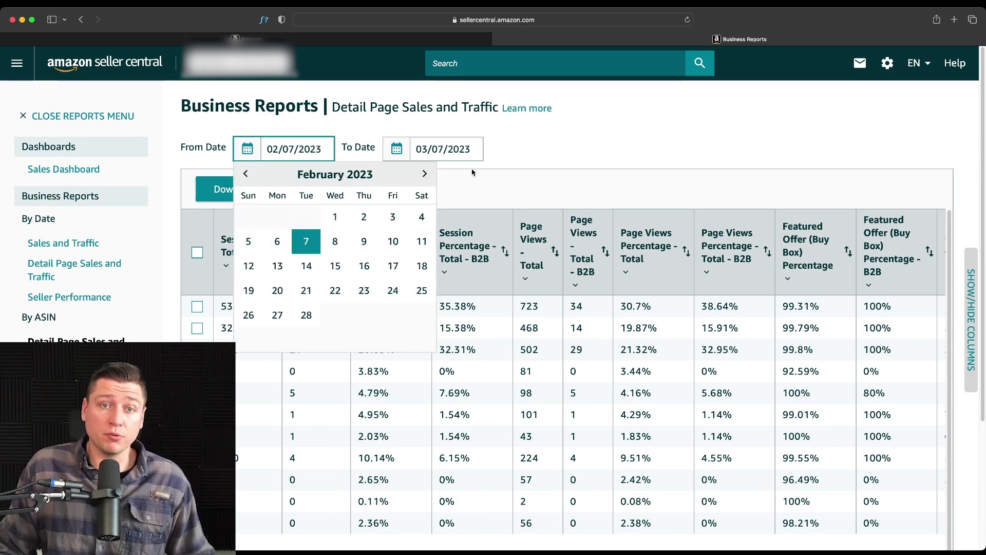
{"action": "left_click", "coordinate": [555, 150]}
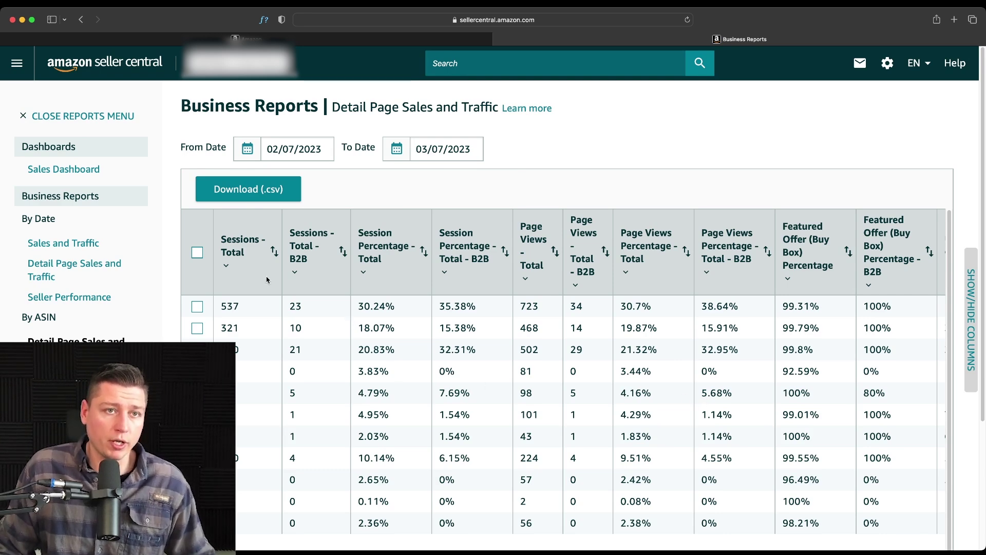
Open the Amazon Fulfillment Reports page.
{"action": "left_click", "coordinate": [25, 64]}
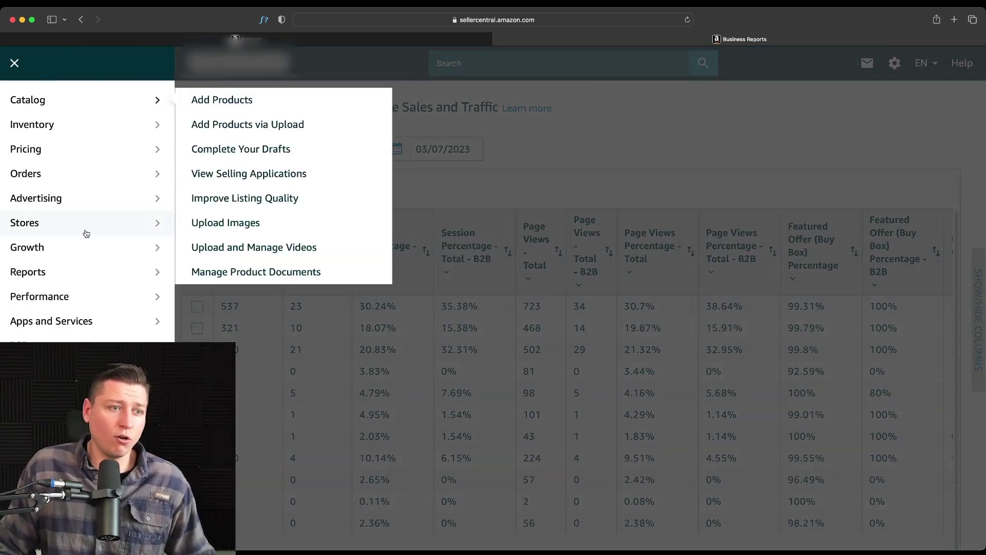
{"action": "mouse_move", "coordinate": [85, 271]}
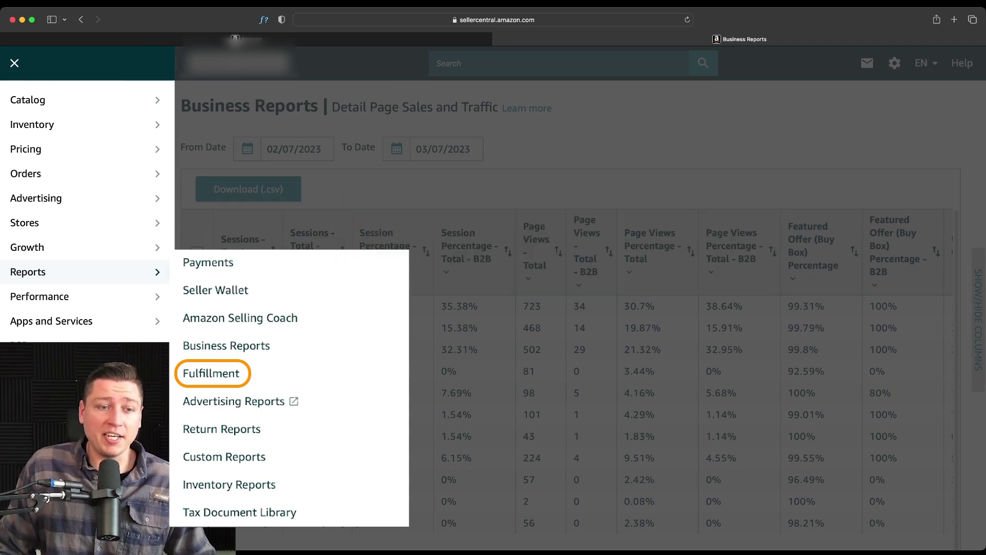
{"action": "left_click", "coordinate": [246, 372]}
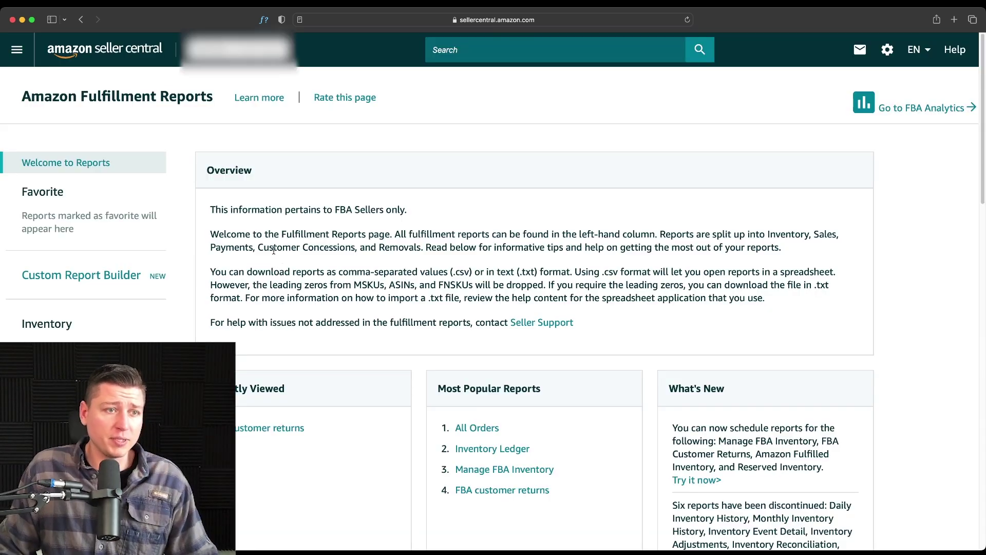
Look over the Inventory fulfillment reports and read the descriptions of Restock Inventory, Dangerous Goods (DG) Status and Global FBA Inventory.
{"action": "scroll", "coordinate": [271, 250], "scroll_direction": "down", "scroll_amount": 3}
{"action": "scroll", "coordinate": [277, 263], "scroll_direction": "down", "scroll_amount": 1}
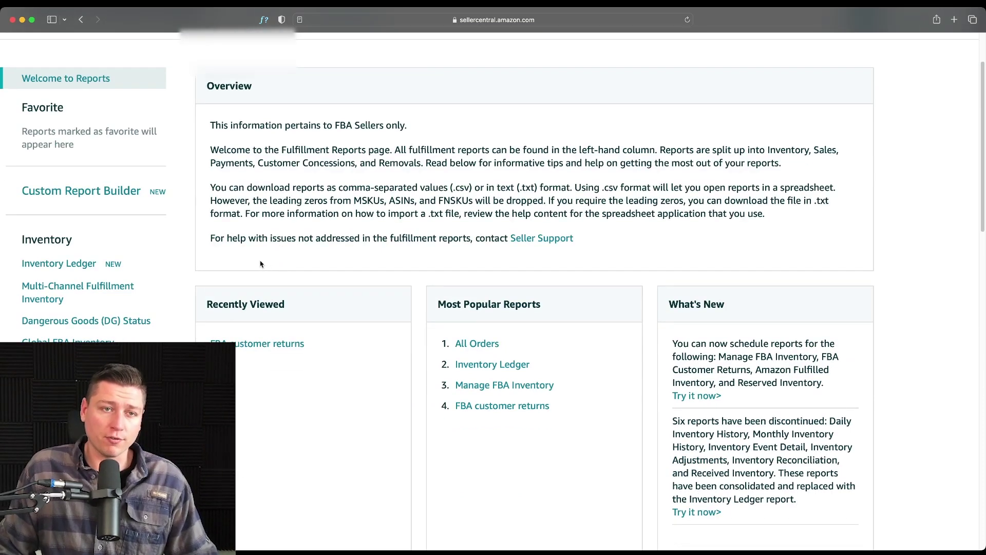
{"action": "scroll", "coordinate": [262, 263], "scroll_direction": "down", "scroll_amount": 2}
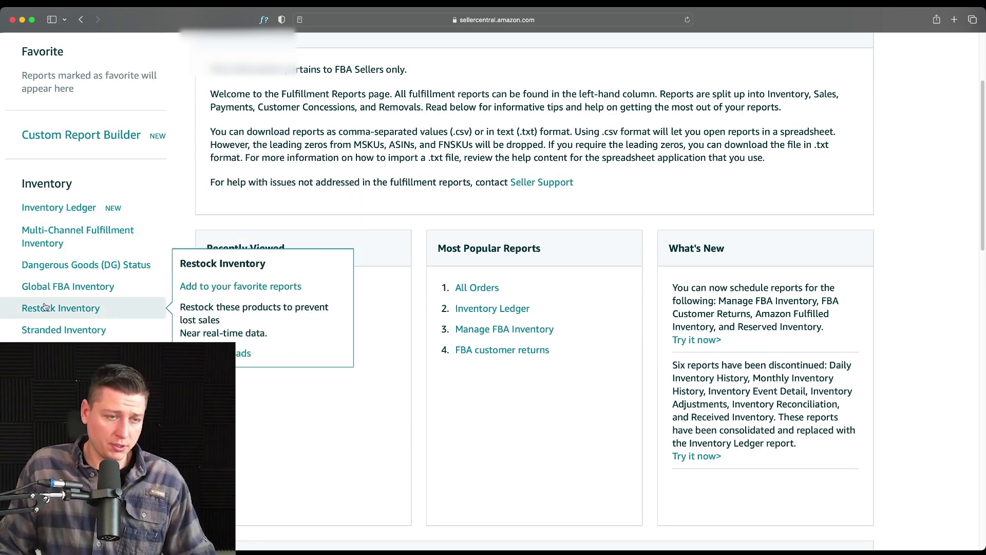
{"action": "mouse_move", "coordinate": [64, 314]}
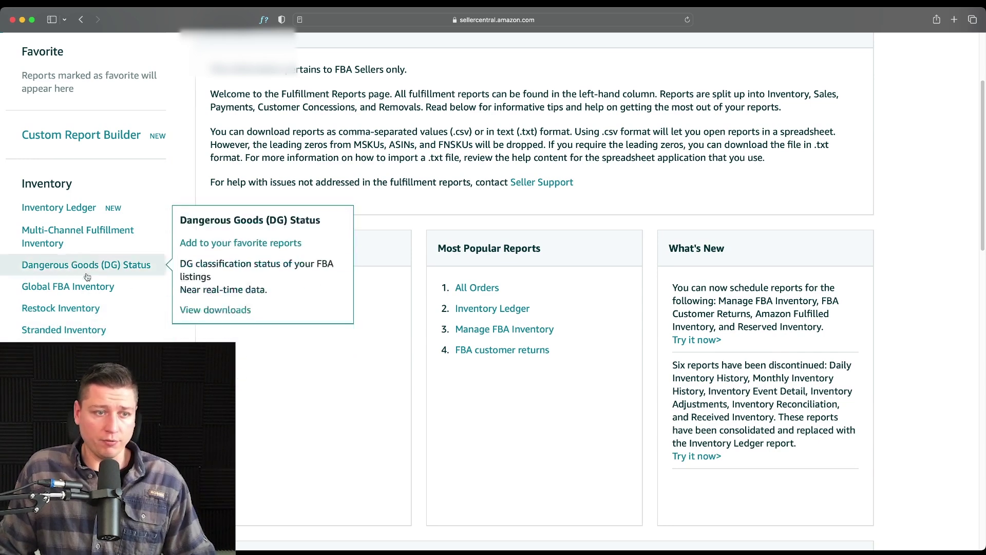
{"action": "mouse_move", "coordinate": [95, 282]}
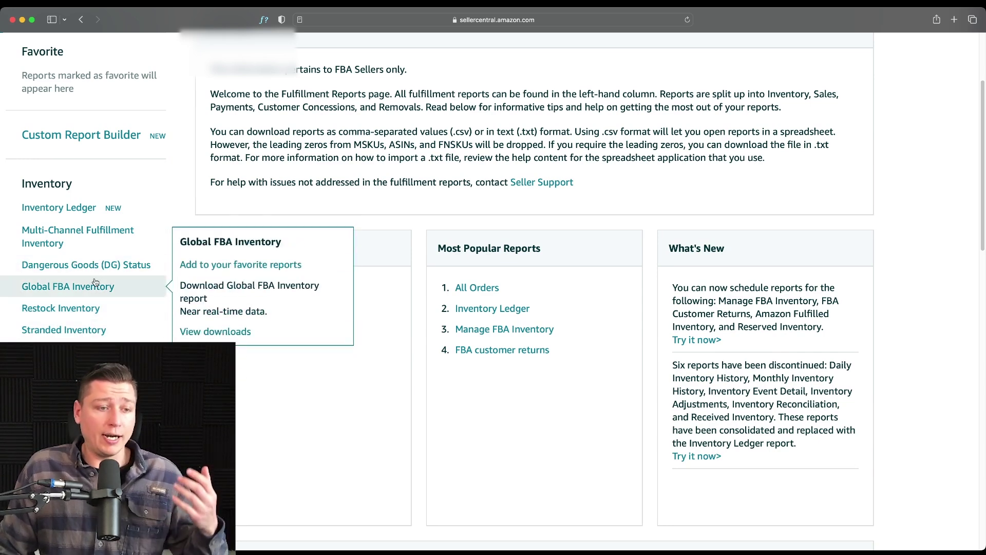
Survey the other fulfillment report categories, from Sales and Payments through Customer Concessions and Removals to Amazon Global Logistics.
{"action": "scroll", "coordinate": [95, 282], "scroll_direction": "down", "scroll_amount": 1}
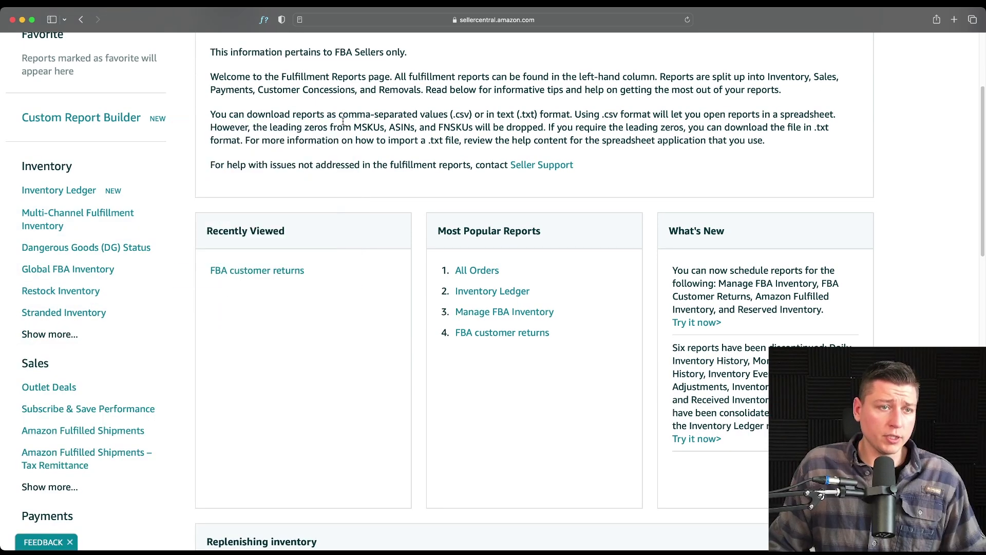
{"action": "scroll", "coordinate": [82, 252], "scroll_direction": "down", "scroll_amount": 5}
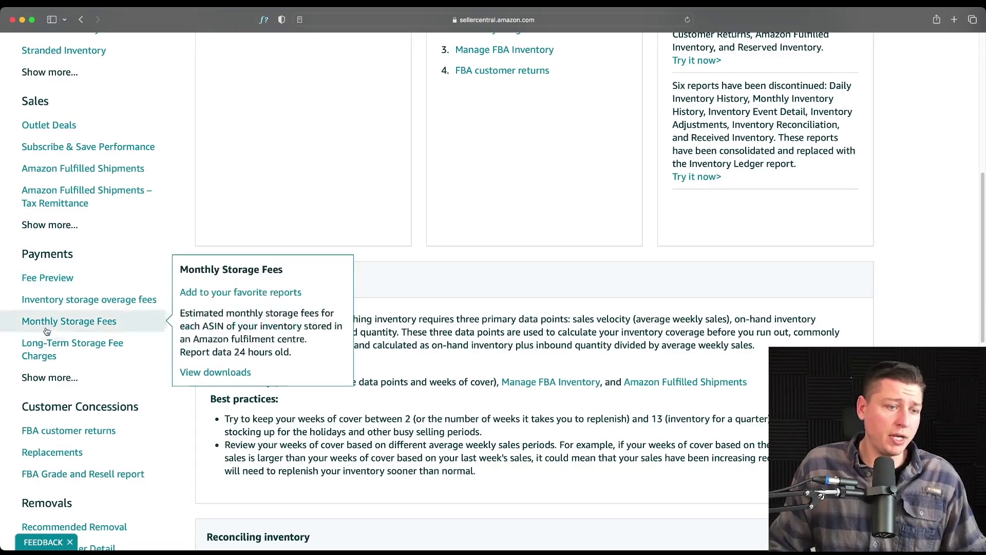
{"action": "scroll", "coordinate": [49, 334], "scroll_direction": "down", "scroll_amount": 2}
{"action": "scroll", "coordinate": [51, 360], "scroll_direction": "down", "scroll_amount": 3}
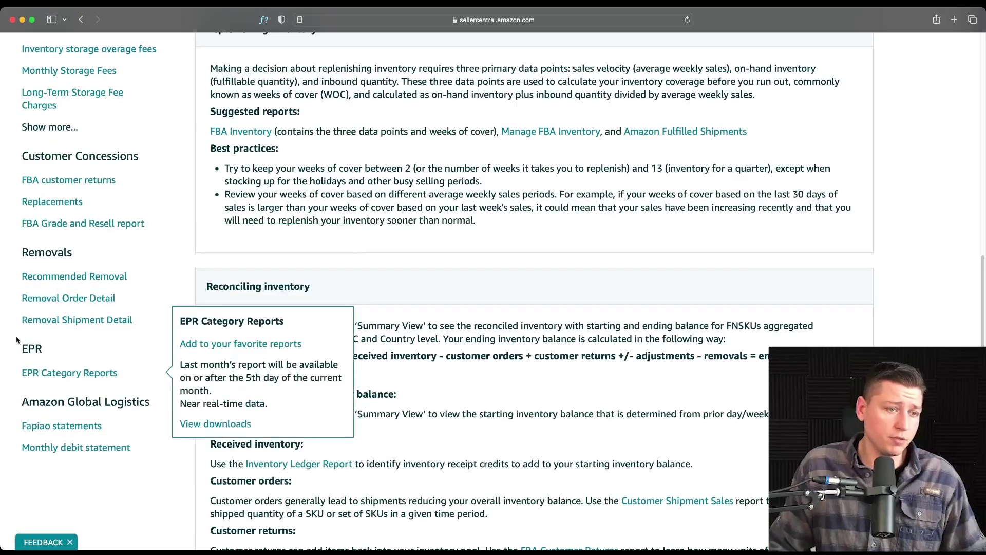
{"action": "scroll", "coordinate": [72, 405], "scroll_direction": "up", "scroll_amount": 6}
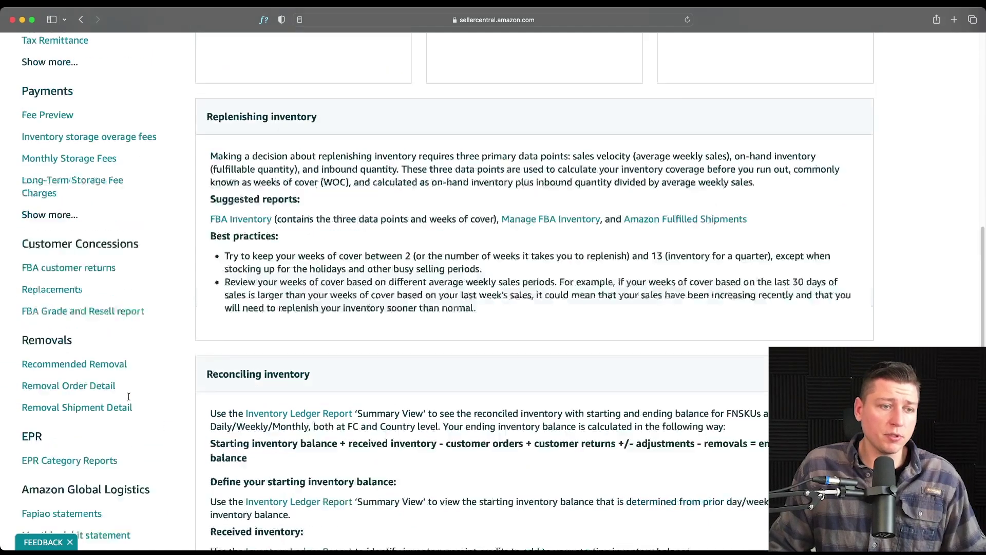
{"action": "scroll", "coordinate": [127, 392], "scroll_direction": "up", "scroll_amount": 3}
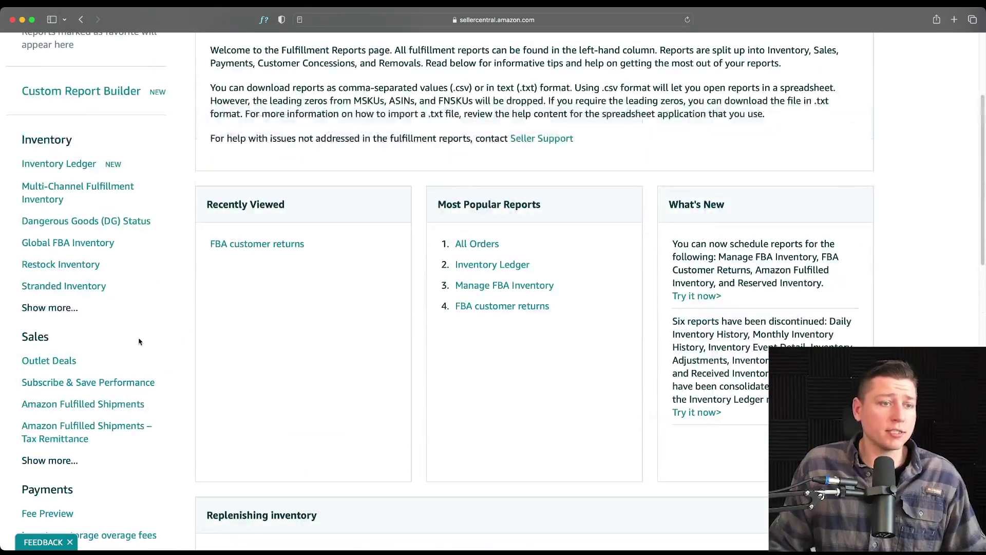
Expand the Inventory, Sales and Payments categories of the fulfillment reports to list all their reports.
{"action": "left_click", "coordinate": [49, 306]}
{"action": "scroll", "coordinate": [78, 396], "scroll_direction": "down", "scroll_amount": 4}
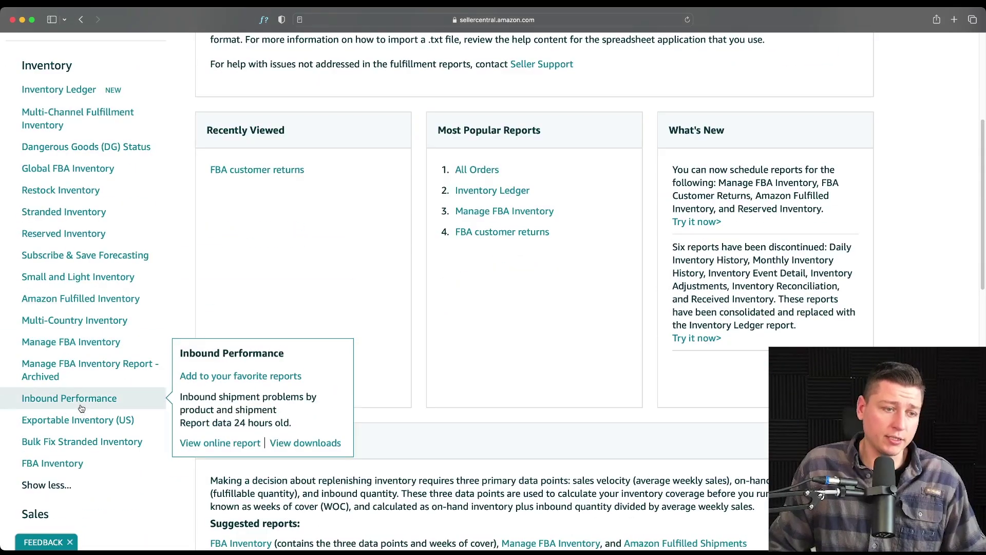
{"action": "scroll", "coordinate": [79, 394], "scroll_direction": "down", "scroll_amount": 3}
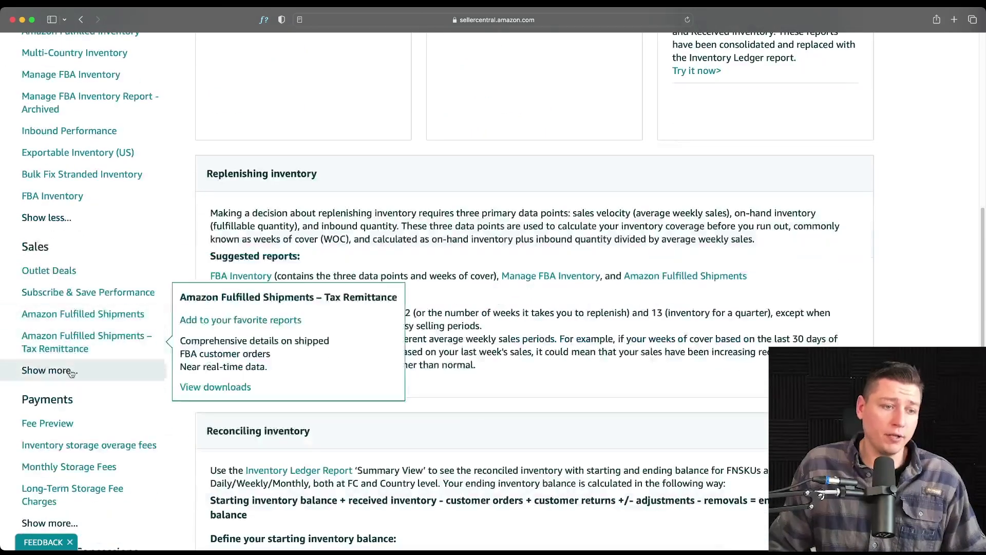
{"action": "left_click", "coordinate": [48, 369]}
{"action": "scroll", "coordinate": [77, 398], "scroll_direction": "down", "scroll_amount": 2}
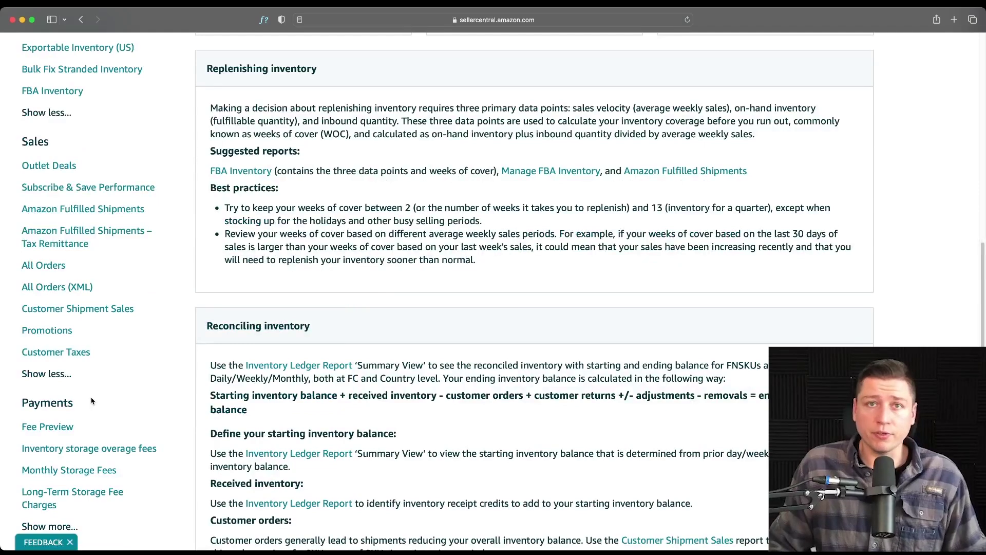
{"action": "scroll", "coordinate": [92, 399], "scroll_direction": "down", "scroll_amount": 3}
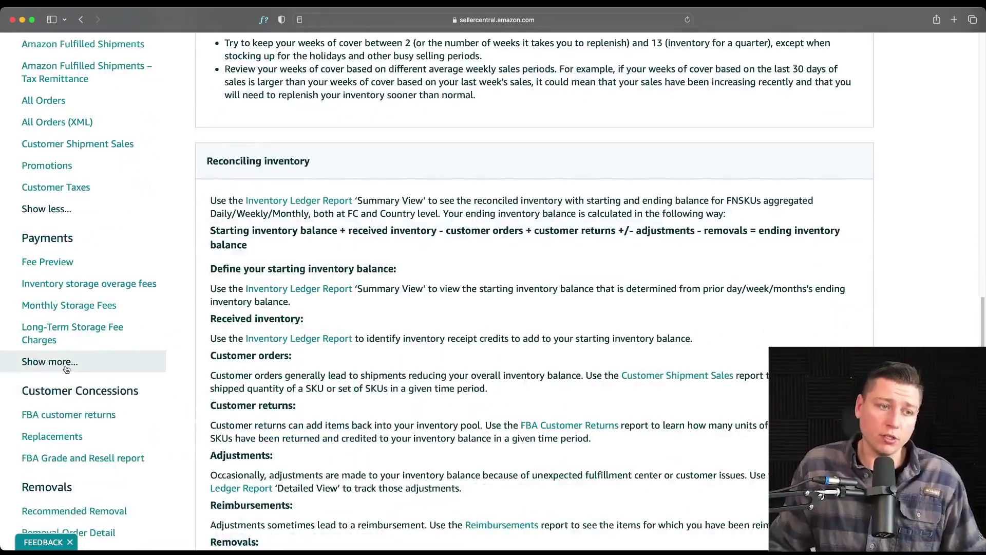
{"action": "left_click", "coordinate": [103, 362]}
Read the descriptions of the Fee Preview, Long-Term Storage Fee Charges, Reimbursements, FBA customer returns and EPR Category Reports.
{"action": "scroll", "coordinate": [109, 405], "scroll_direction": "down", "scroll_amount": 1}
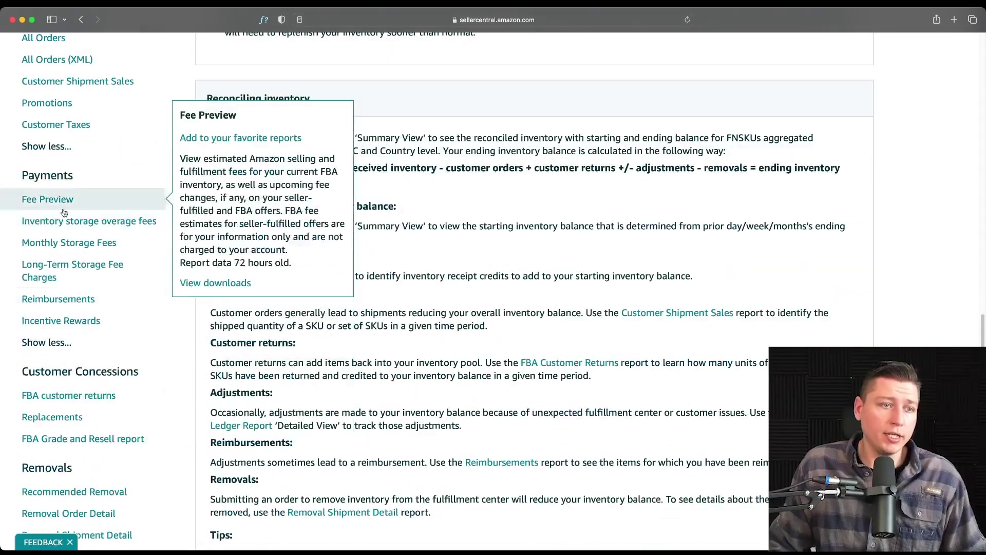
{"action": "mouse_move", "coordinate": [81, 245]}
{"action": "mouse_move", "coordinate": [64, 276]}
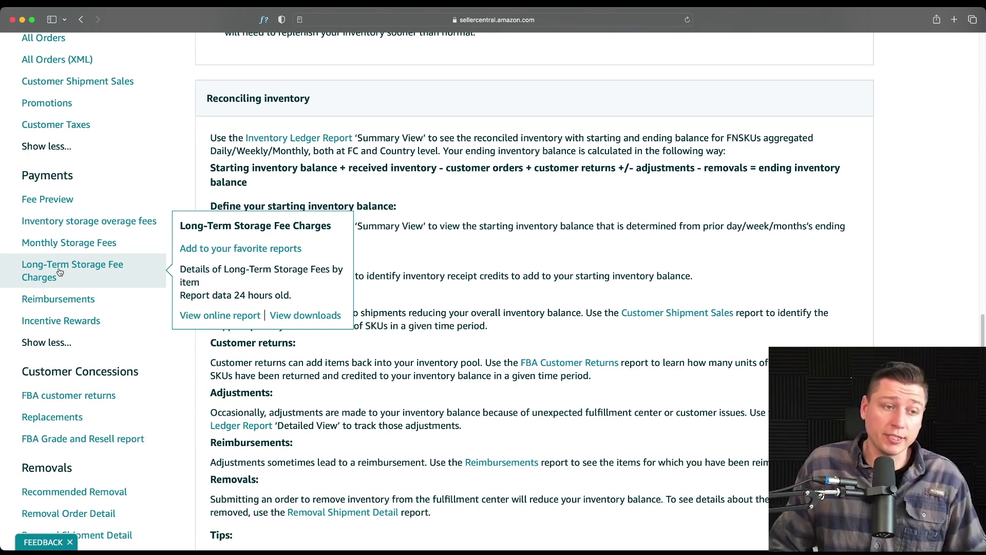
{"action": "mouse_move", "coordinate": [69, 305]}
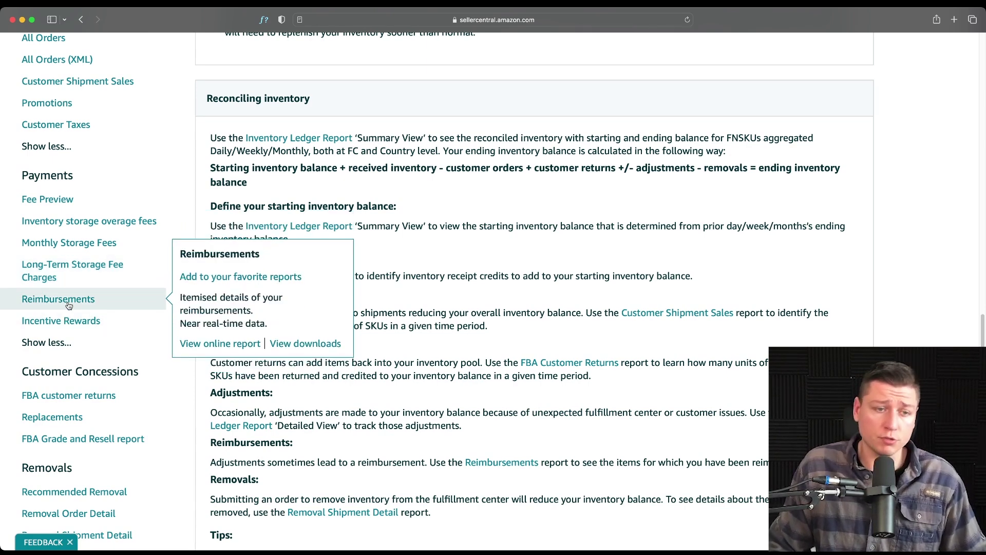
{"action": "scroll", "coordinate": [70, 306], "scroll_direction": "down", "scroll_amount": 3}
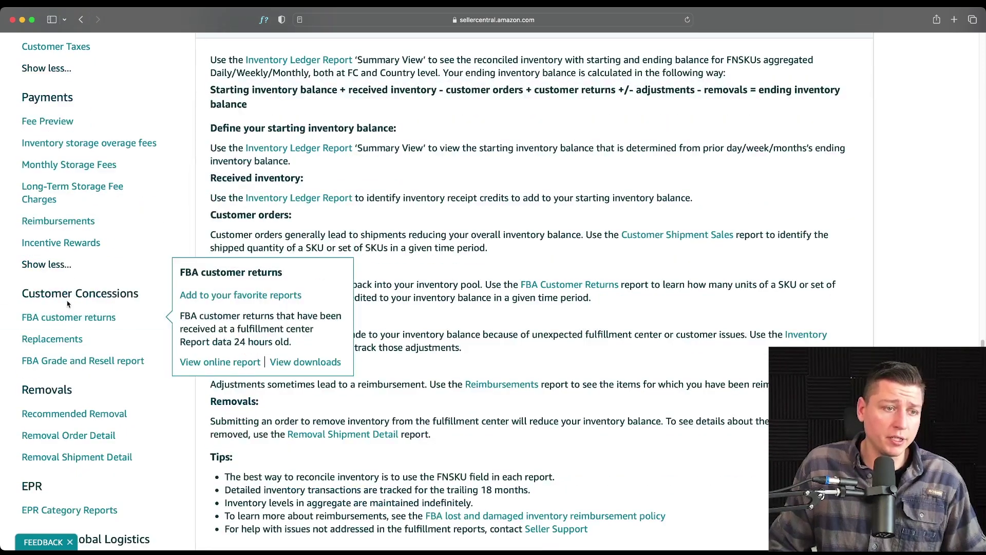
{"action": "mouse_move", "coordinate": [70, 377]}
{"action": "scroll", "coordinate": [71, 437], "scroll_direction": "down", "scroll_amount": 2}
{"action": "mouse_move", "coordinate": [73, 445]}
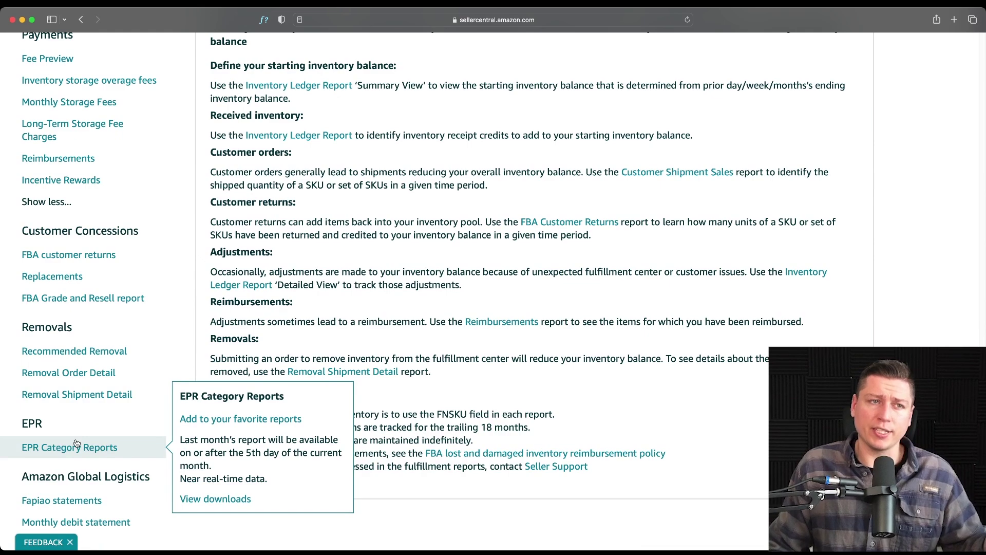
Return to the Inventory category and read the descriptions of the Inventory Ledger and Reserved Inventory reports.
{"action": "scroll", "coordinate": [59, 144], "scroll_direction": "up", "scroll_amount": 10}
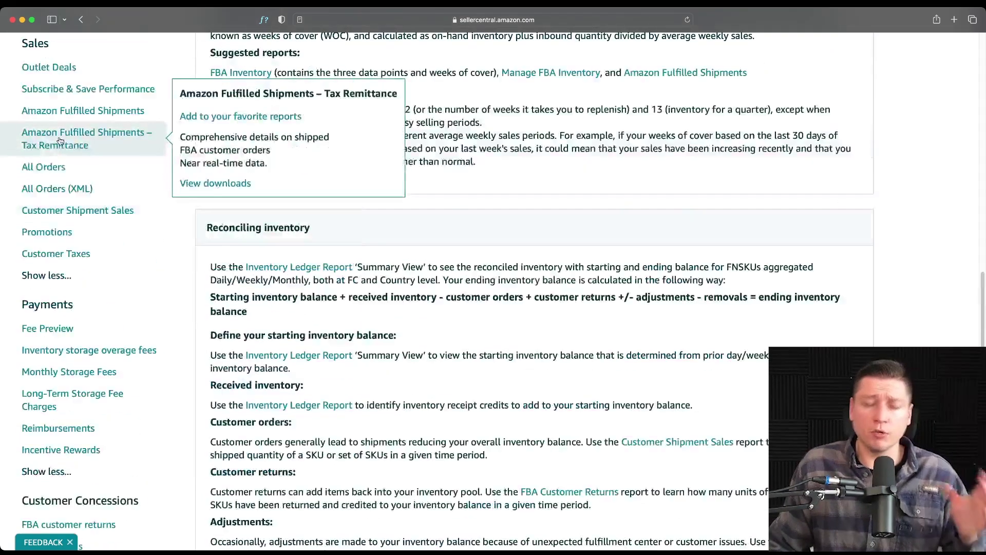
{"action": "scroll", "coordinate": [60, 141], "scroll_direction": "up", "scroll_amount": 5}
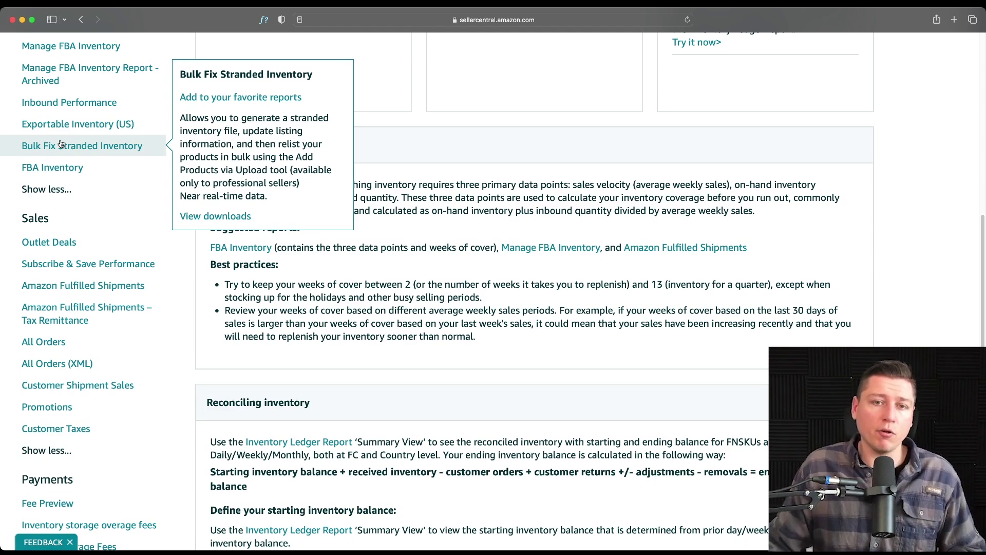
{"action": "scroll", "coordinate": [61, 145], "scroll_direction": "up", "scroll_amount": 10}
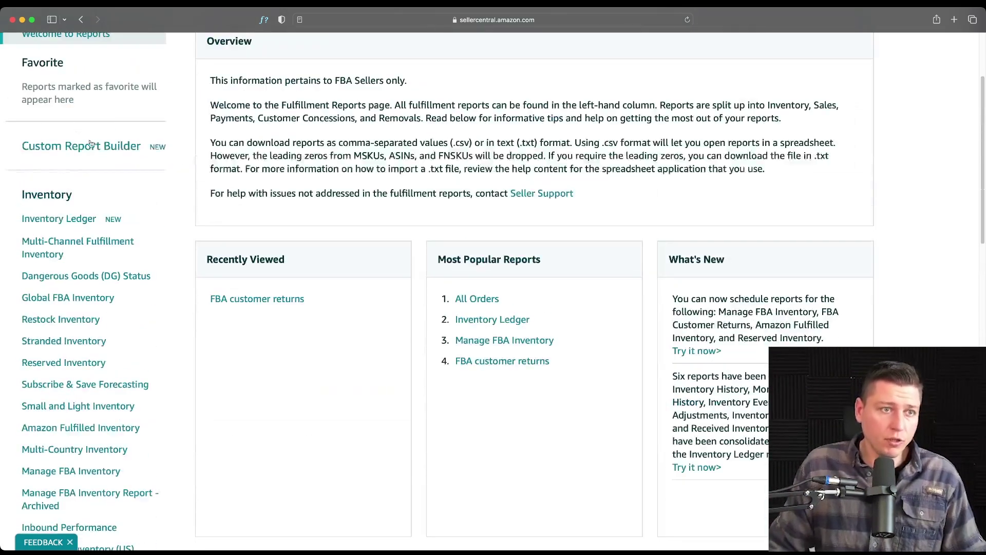
{"action": "scroll", "coordinate": [42, 213], "scroll_direction": "down", "scroll_amount": 1}
{"action": "mouse_move", "coordinate": [51, 174]}
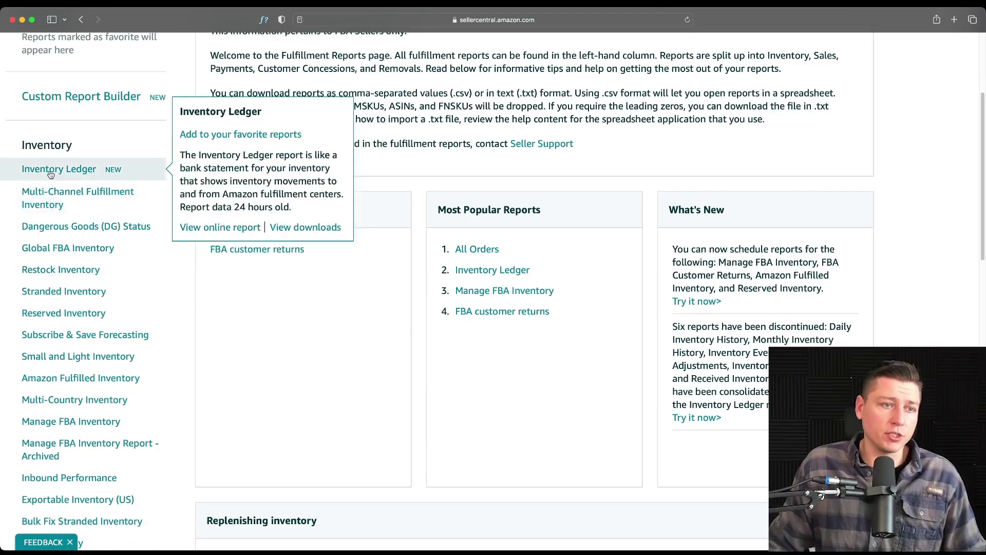
{"action": "scroll", "coordinate": [61, 252], "scroll_direction": "down", "scroll_amount": 2}
{"action": "mouse_move", "coordinate": [76, 206]}
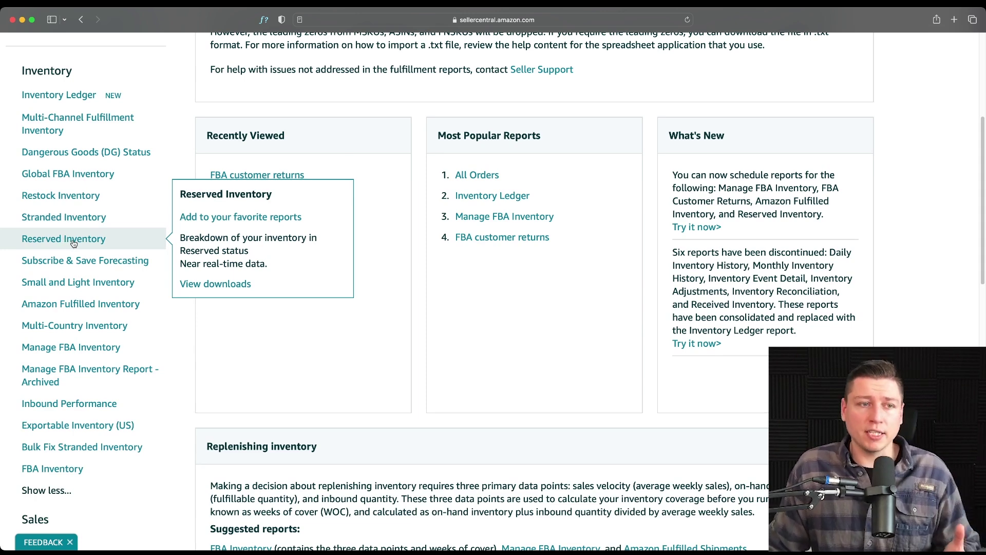
Examine the remaining Inventory report descriptions, including Manage FBA Inventory, Bulk Fix Stranded Inventory, Restock Inventory, Inbound Performance and FBA Inventory.
{"action": "scroll", "coordinate": [74, 243], "scroll_direction": "down", "scroll_amount": 5}
{"action": "scroll", "coordinate": [77, 165], "scroll_direction": "up", "scroll_amount": 1}
{"action": "mouse_move", "coordinate": [74, 149]}
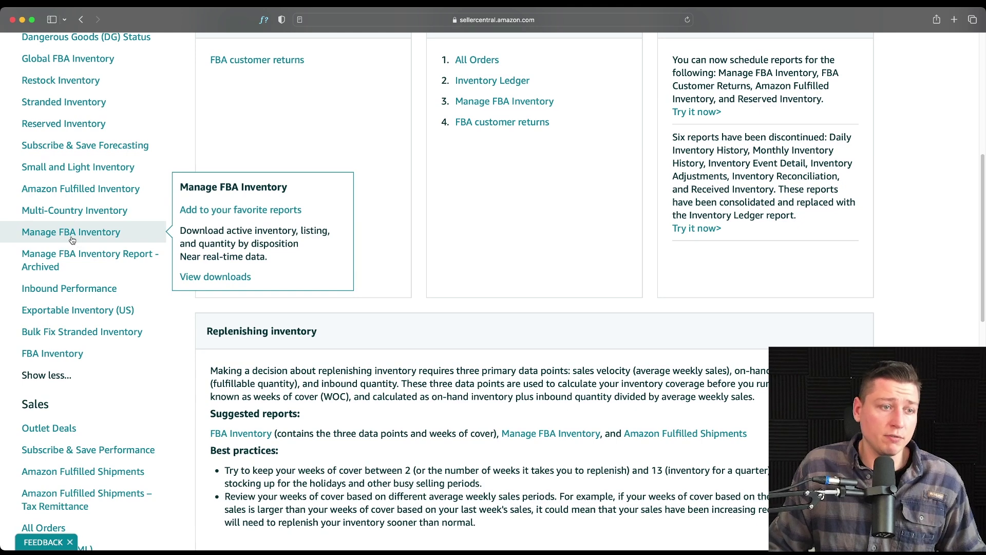
{"action": "mouse_move", "coordinate": [75, 297]}
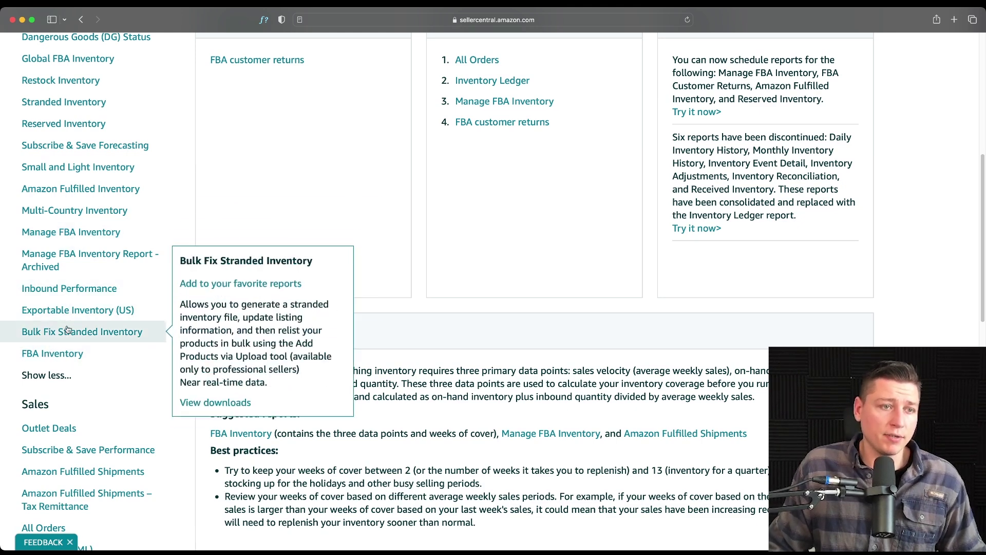
{"action": "scroll", "coordinate": [37, 174], "scroll_direction": "up", "scroll_amount": 3}
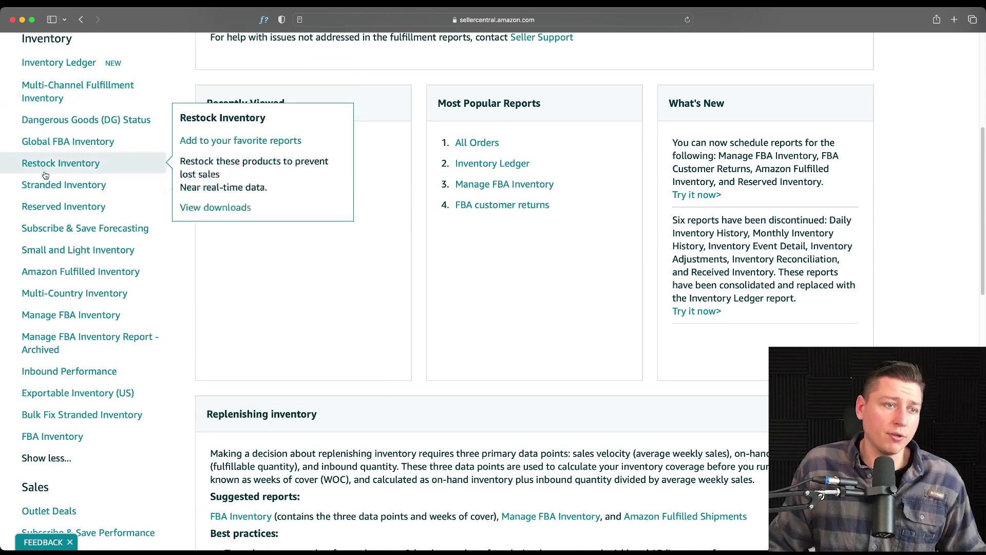
{"action": "scroll", "coordinate": [90, 244], "scroll_direction": "down", "scroll_amount": 2}
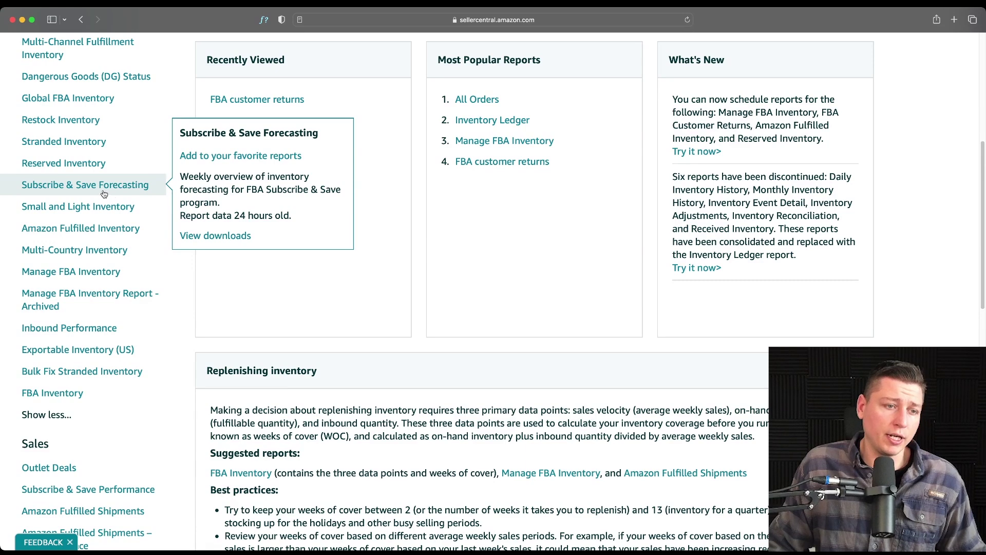
{"action": "scroll", "coordinate": [105, 292], "scroll_direction": "down", "scroll_amount": 2}
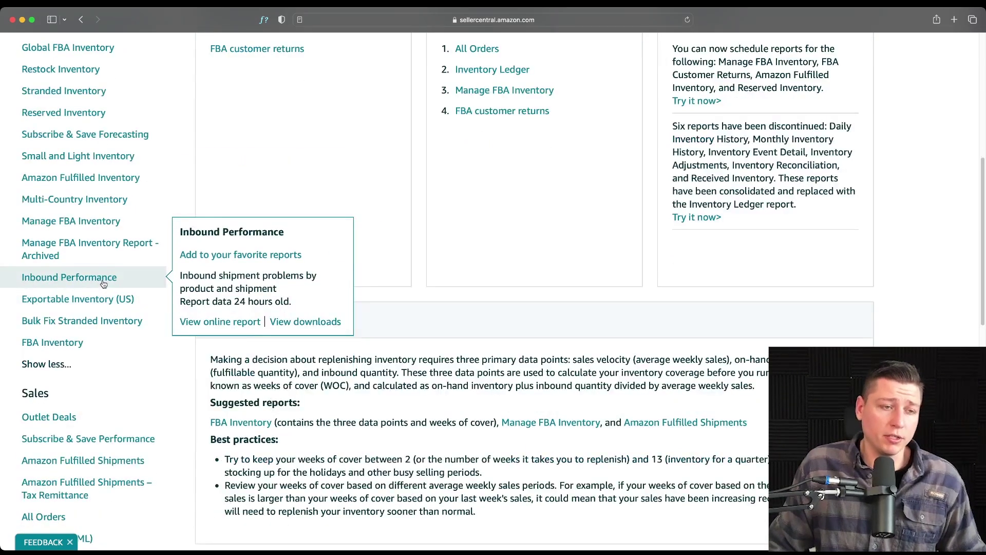
{"action": "scroll", "coordinate": [101, 289], "scroll_direction": "down", "scroll_amount": 1}
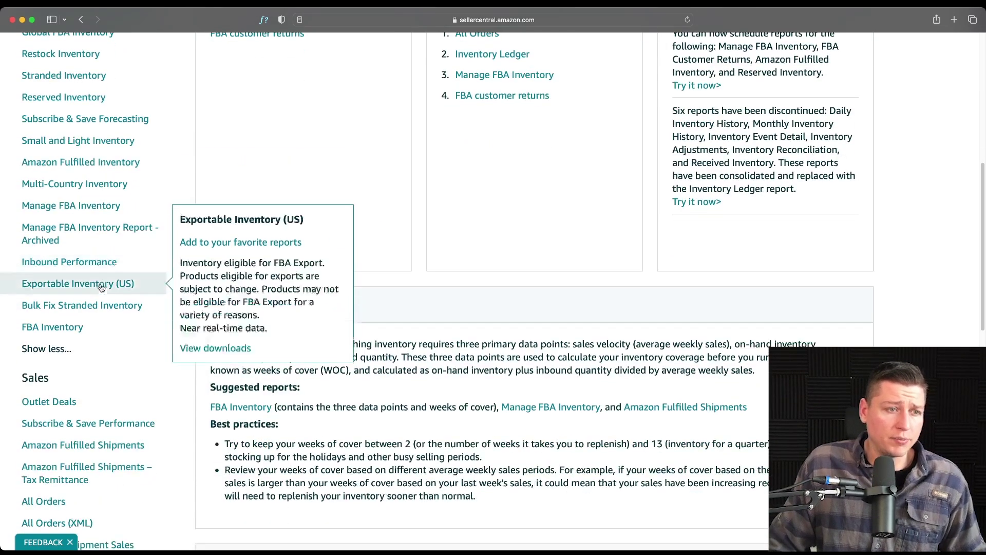
{"action": "scroll", "coordinate": [110, 328], "scroll_direction": "down", "scroll_amount": 1}
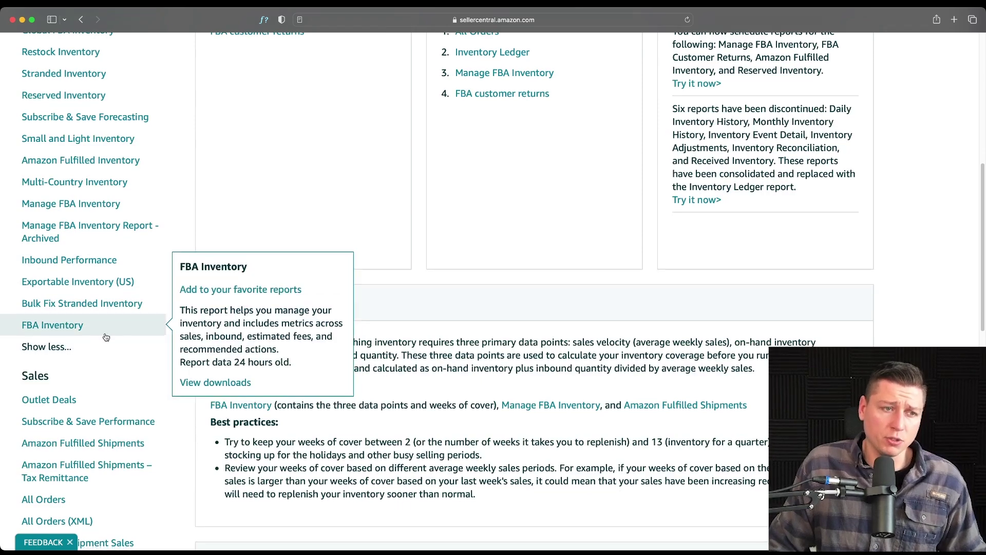
Read the Sales report descriptions for Outlet Deals, Subscribe & Save Performance, All Orders, Promotions and Customer Taxes.
{"action": "scroll", "coordinate": [110, 328], "scroll_direction": "down", "scroll_amount": 3}
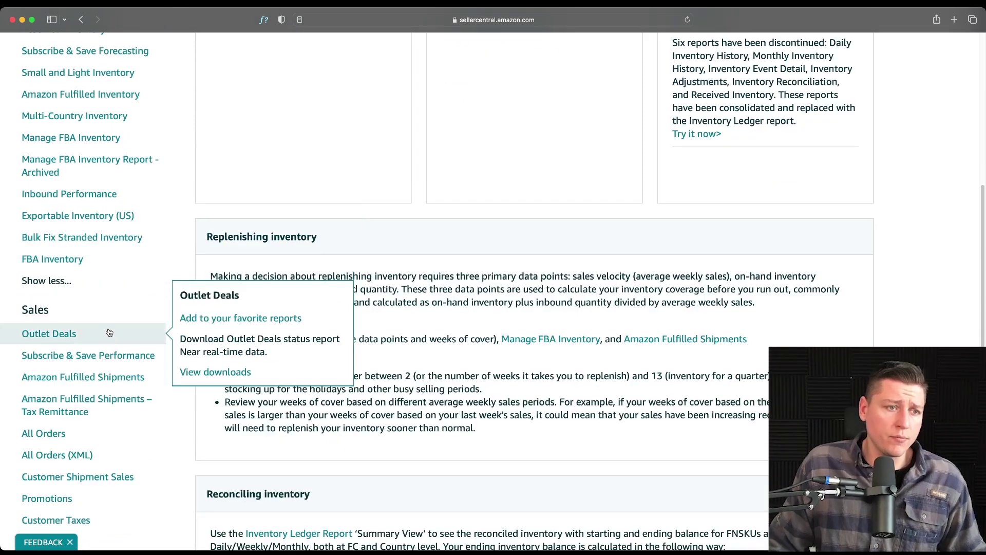
{"action": "scroll", "coordinate": [108, 332], "scroll_direction": "down", "scroll_amount": 6}
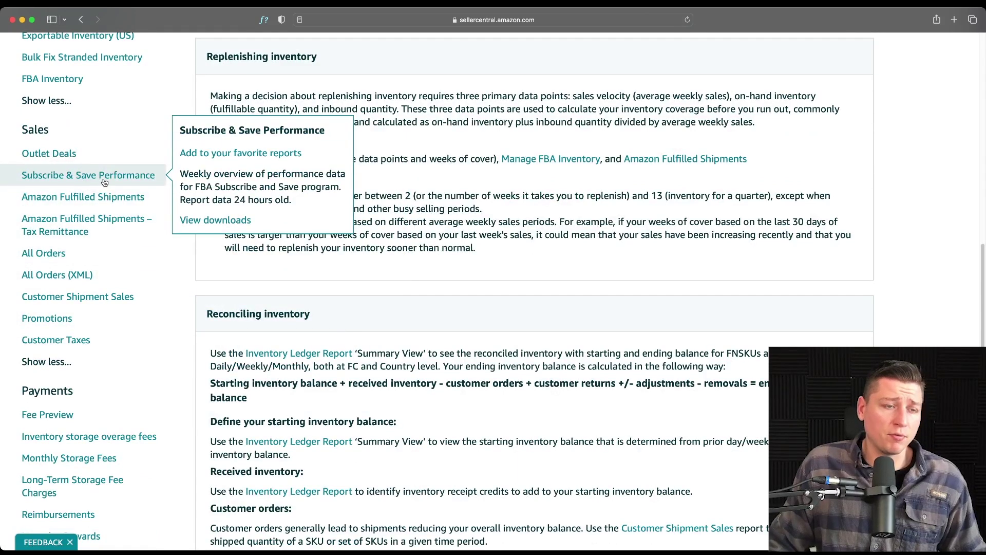
{"action": "mouse_move", "coordinate": [55, 256]}
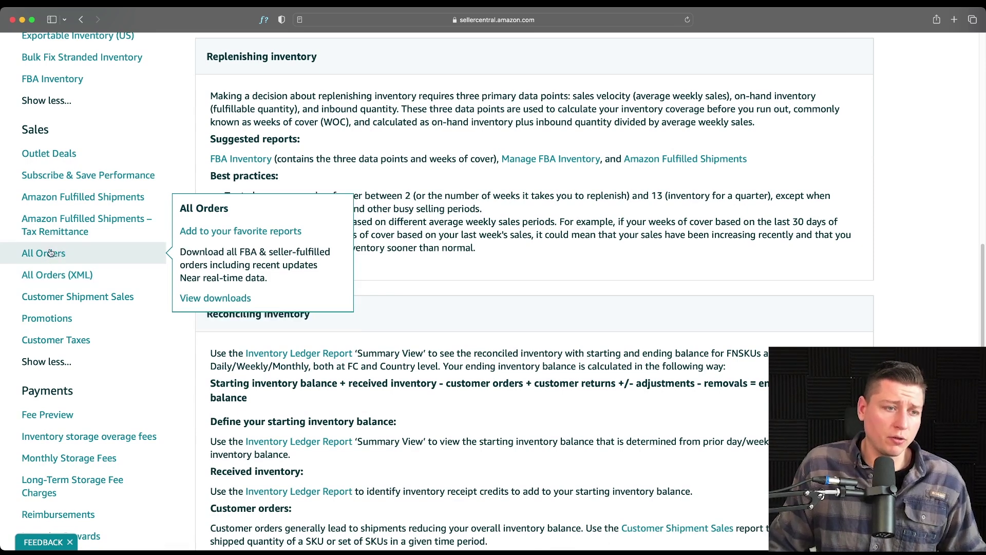
{"action": "mouse_move", "coordinate": [54, 323]}
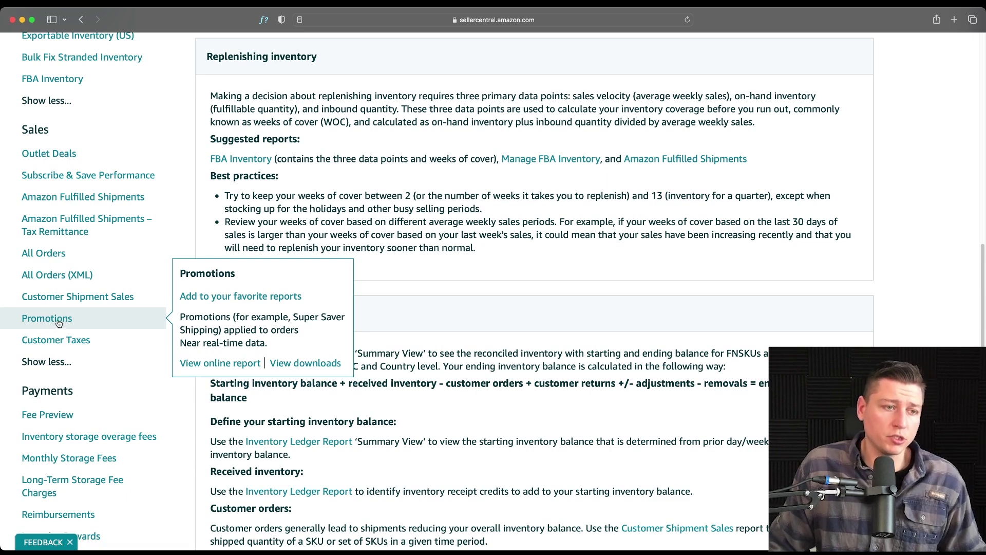
{"action": "mouse_move", "coordinate": [65, 342]}
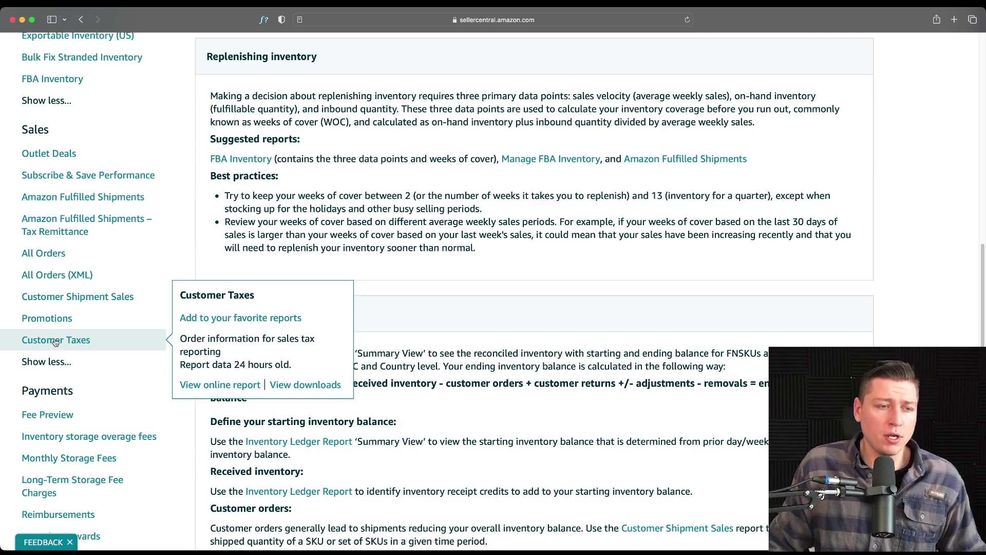
Revisit the Payments category and read the description of the Reimbursements report.
{"action": "scroll", "coordinate": [96, 406], "scroll_direction": "down", "scroll_amount": 5}
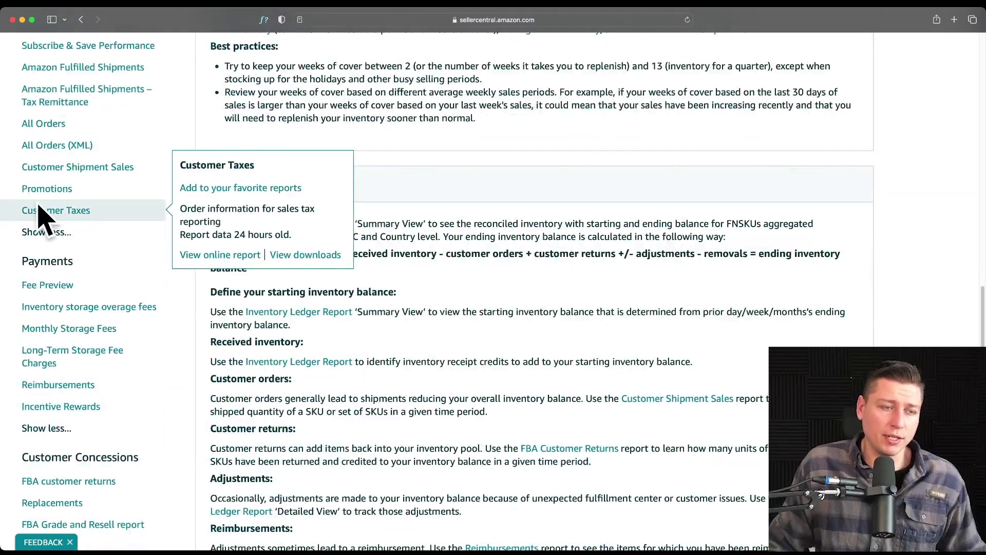
{"action": "scroll", "coordinate": [56, 221], "scroll_direction": "down", "scroll_amount": 3}
{"action": "scroll", "coordinate": [94, 341], "scroll_direction": "down", "scroll_amount": 1}
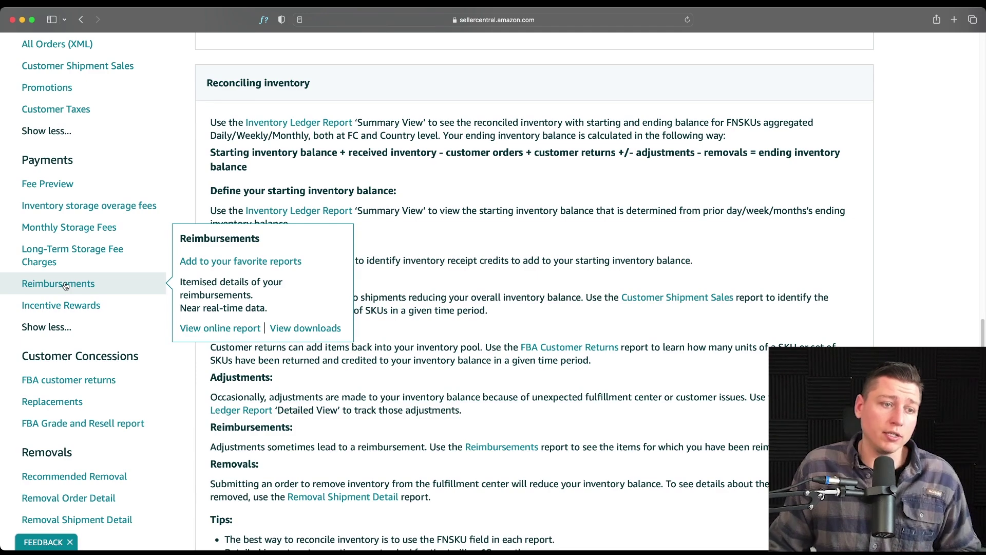
Examine the Customer Concessions and Removals reports, reading about FBA customer returns, Replacements, FBA Grade and Resell and Recommended Removal.
{"action": "scroll", "coordinate": [87, 309], "scroll_direction": "down", "scroll_amount": 5}
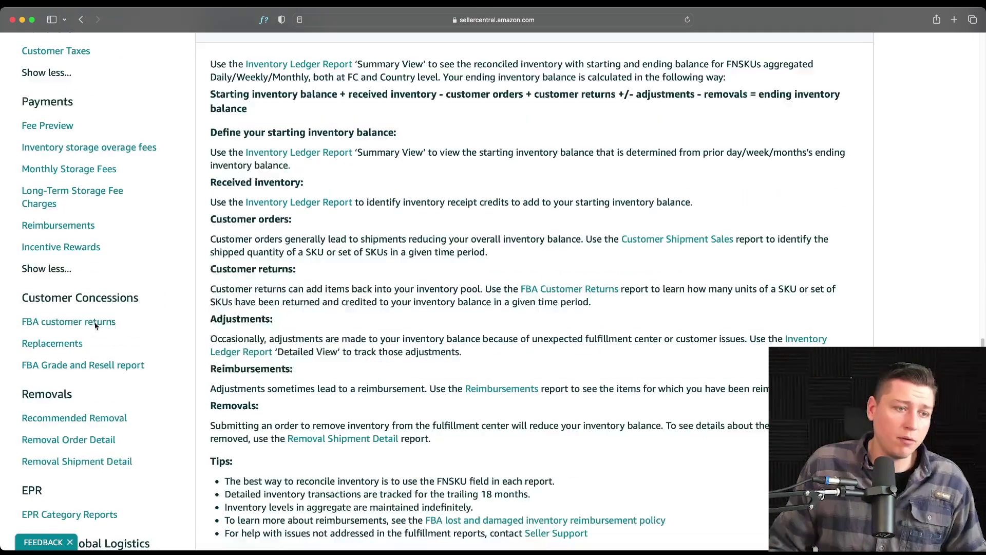
{"action": "scroll", "coordinate": [77, 264], "scroll_direction": "down", "scroll_amount": 1}
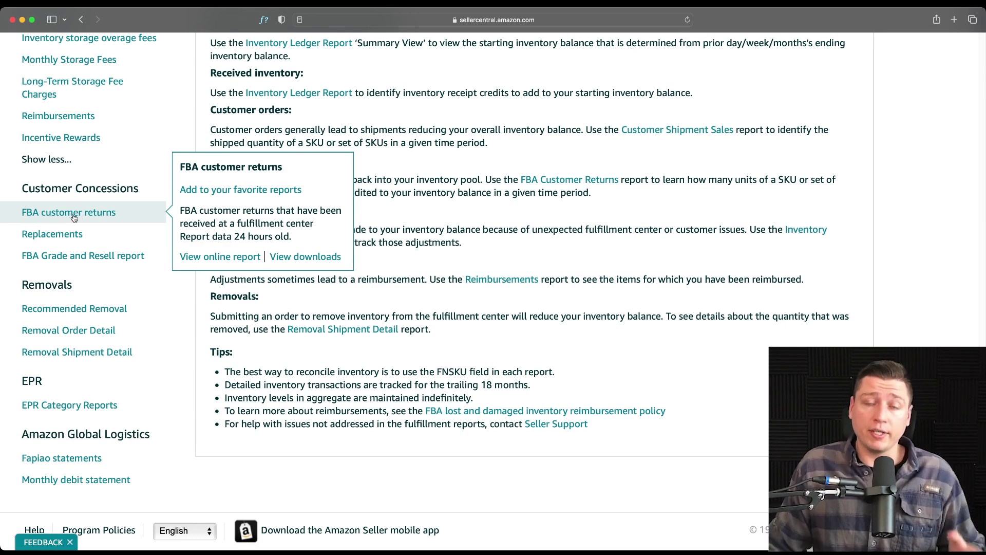
{"action": "mouse_move", "coordinate": [60, 239]}
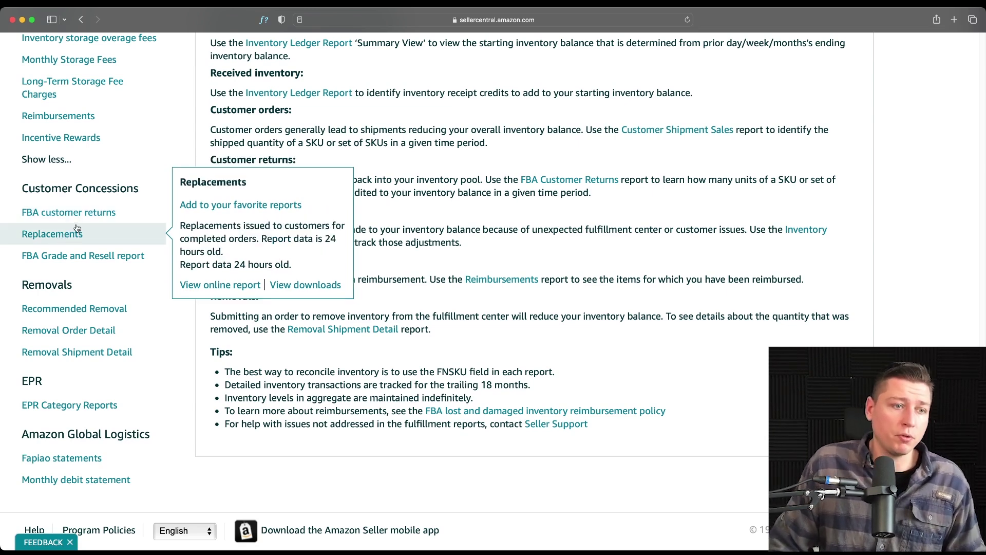
{"action": "scroll", "coordinate": [77, 228], "scroll_direction": "down", "scroll_amount": 1}
{"action": "mouse_move", "coordinate": [53, 292]}
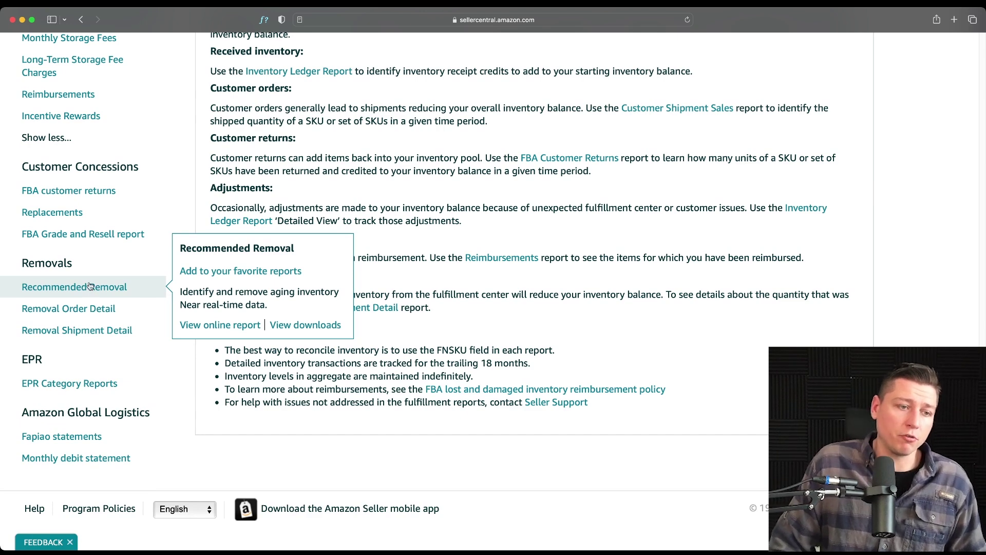
{"action": "scroll", "coordinate": [90, 286], "scroll_direction": "up", "scroll_amount": 3}
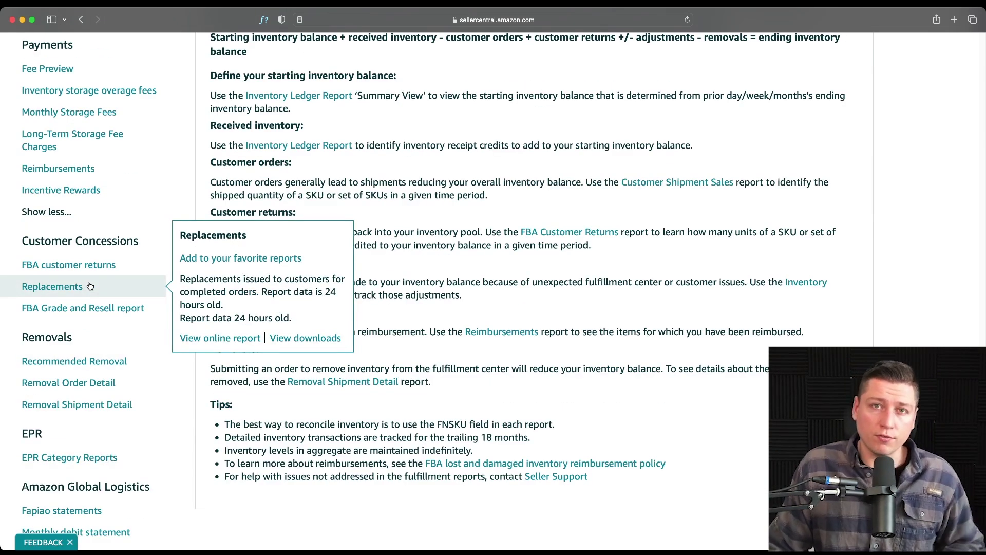
{"action": "scroll", "coordinate": [90, 286], "scroll_direction": "down", "scroll_amount": 1}
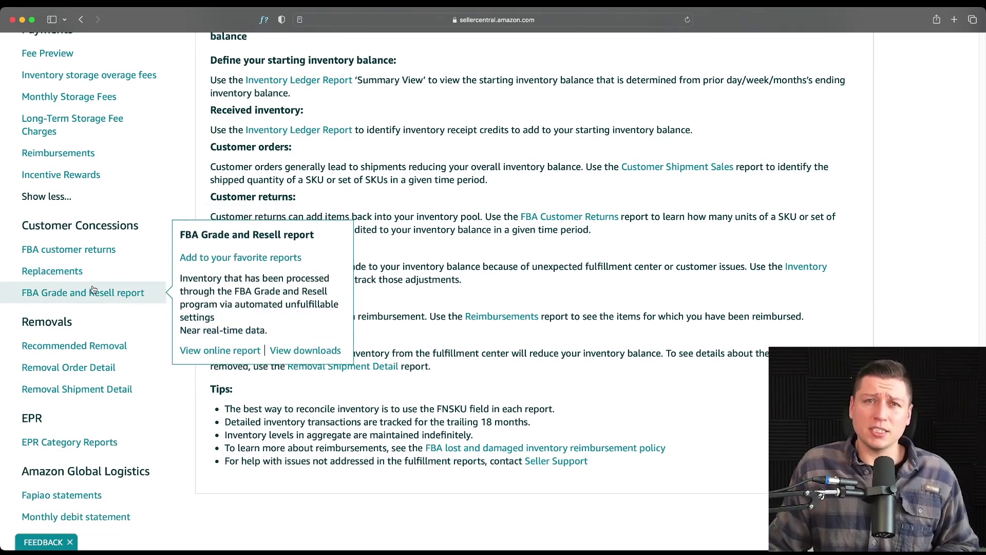
{"action": "scroll", "coordinate": [93, 289], "scroll_direction": "down", "scroll_amount": 2}
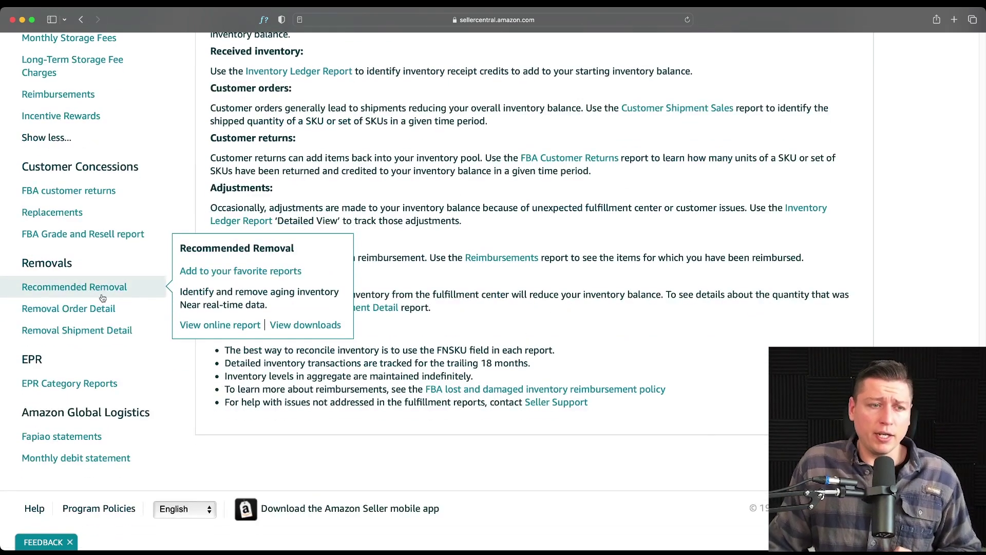
Skim the fulfillment report categories again, from Inventory and Sales through Payments to the Replacements report under Customer Concessions.
{"action": "scroll", "coordinate": [94, 307], "scroll_direction": "up", "scroll_amount": 5}
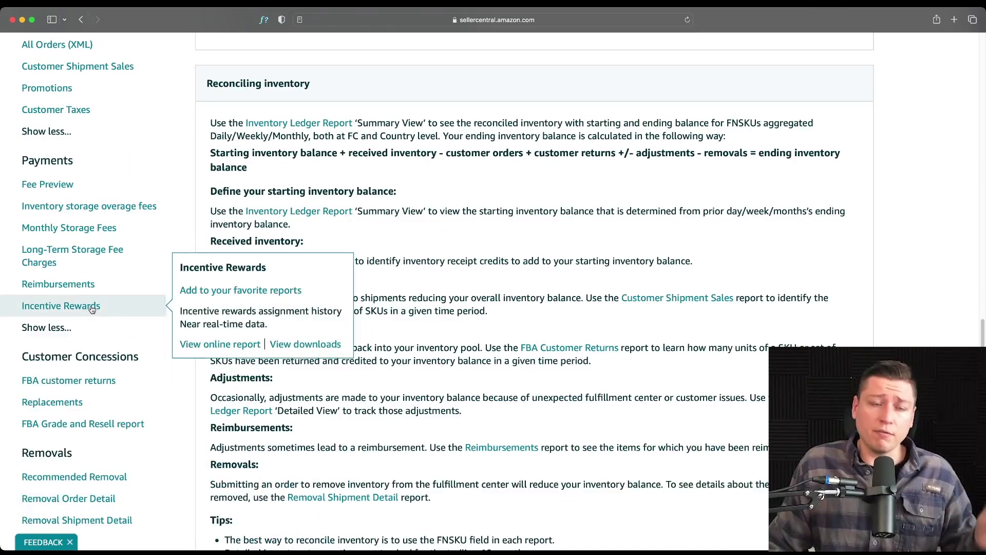
{"action": "scroll", "coordinate": [95, 309], "scroll_direction": "down", "scroll_amount": 3}
{"action": "scroll", "coordinate": [494, 294], "scroll_direction": "up", "scroll_amount": 9}
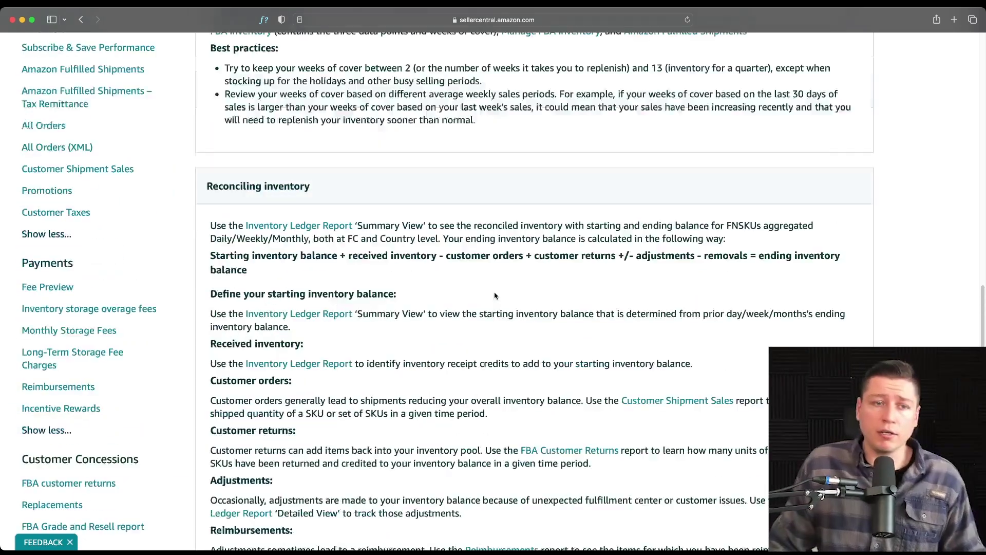
{"action": "scroll", "coordinate": [500, 295], "scroll_direction": "up", "scroll_amount": 15}
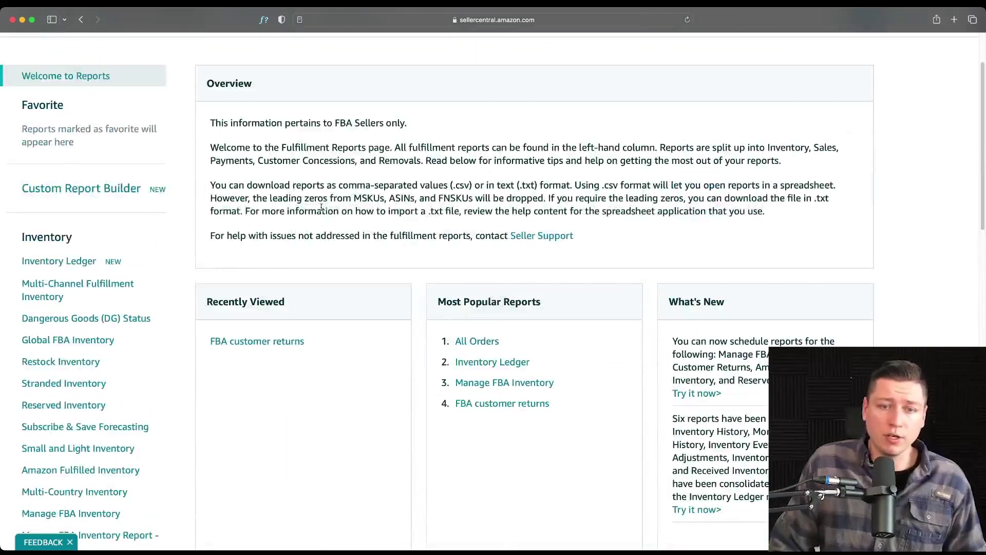
{"action": "scroll", "coordinate": [317, 207], "scroll_direction": "down", "scroll_amount": 5}
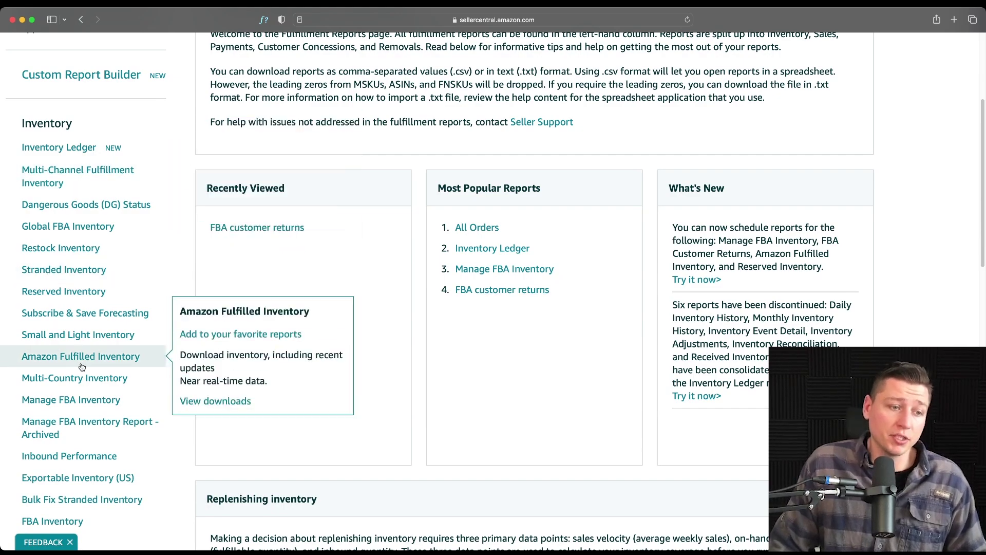
{"action": "scroll", "coordinate": [75, 386], "scroll_direction": "down", "scroll_amount": 2}
{"action": "scroll", "coordinate": [76, 387], "scroll_direction": "down", "scroll_amount": 6}
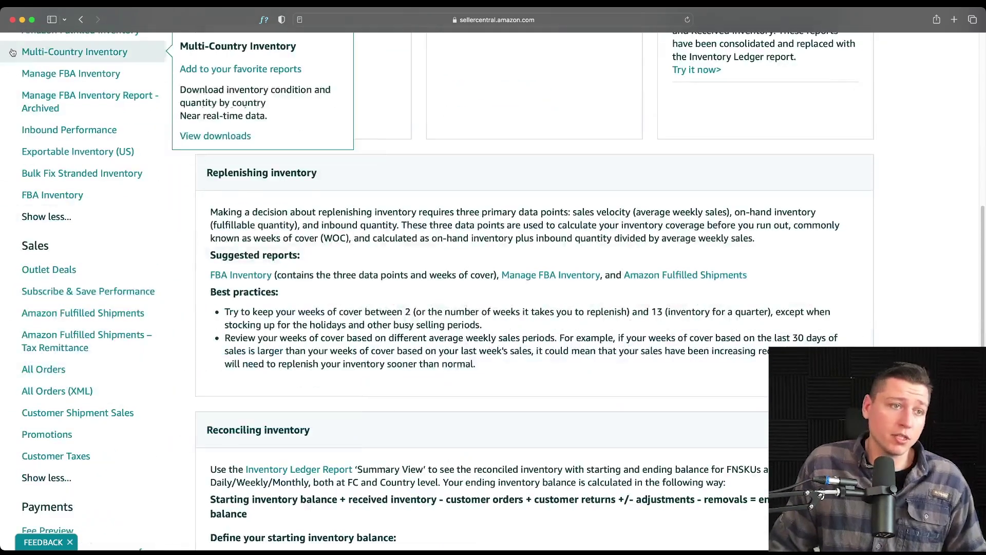
{"action": "scroll", "coordinate": [67, 348], "scroll_direction": "down", "scroll_amount": 2}
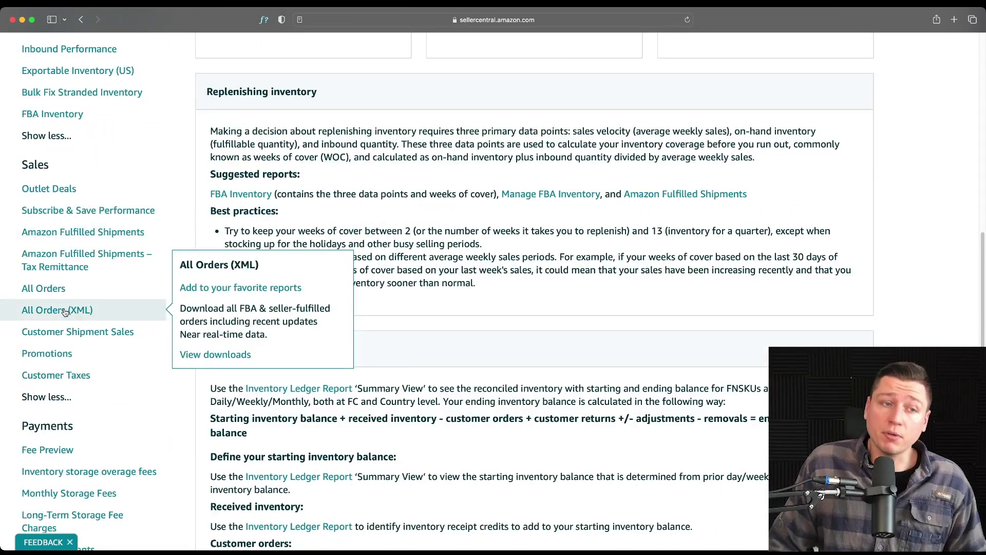
{"action": "scroll", "coordinate": [65, 311], "scroll_direction": "down", "scroll_amount": 4}
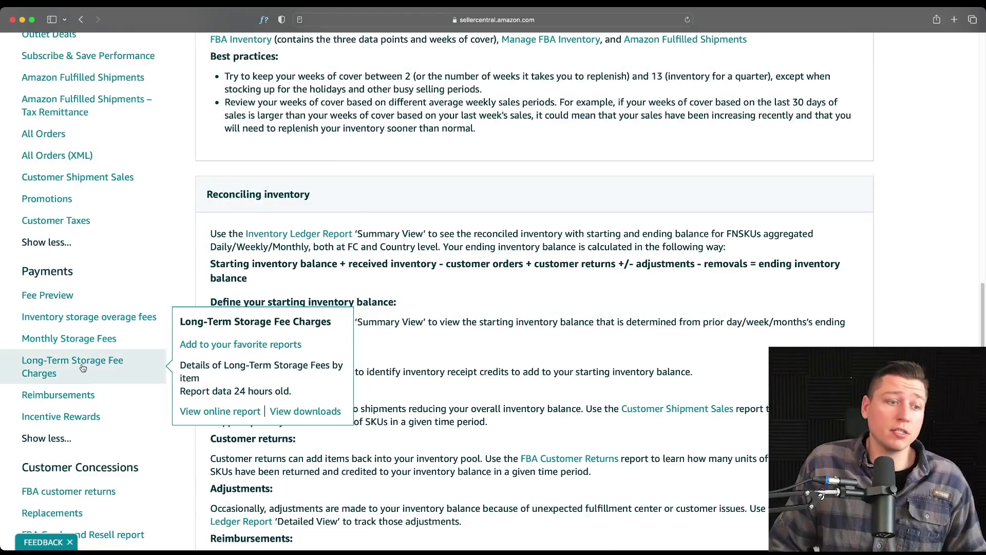
{"action": "scroll", "coordinate": [83, 368], "scroll_direction": "down", "scroll_amount": 2}
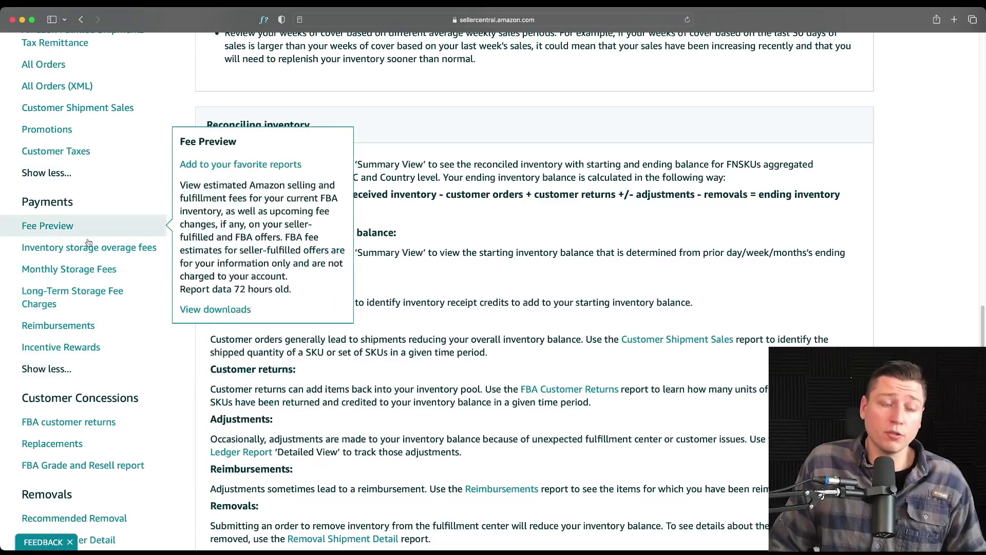
{"action": "scroll", "coordinate": [103, 308], "scroll_direction": "down", "scroll_amount": 5}
{"action": "scroll", "coordinate": [118, 333], "scroll_direction": "up", "scroll_amount": 2}
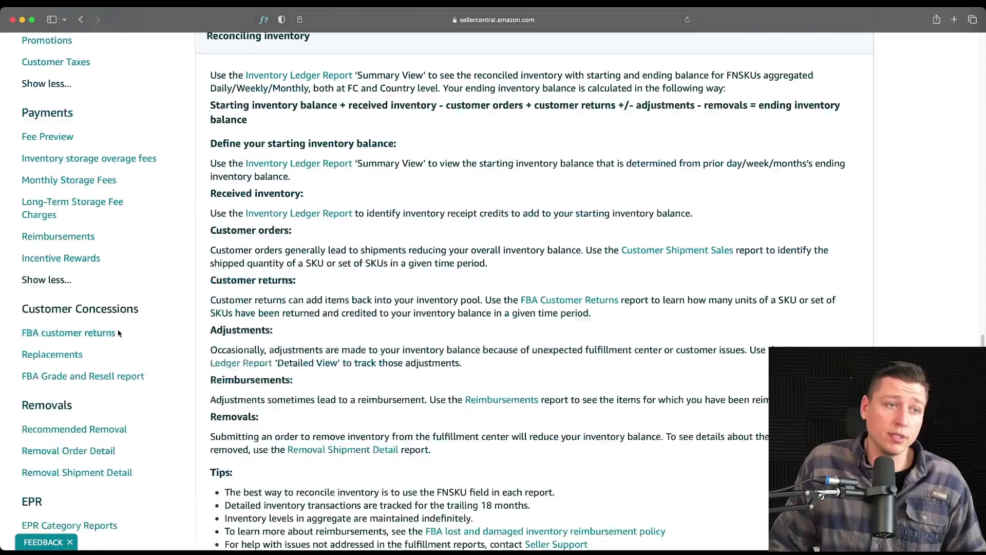
{"action": "mouse_move", "coordinate": [101, 355]}
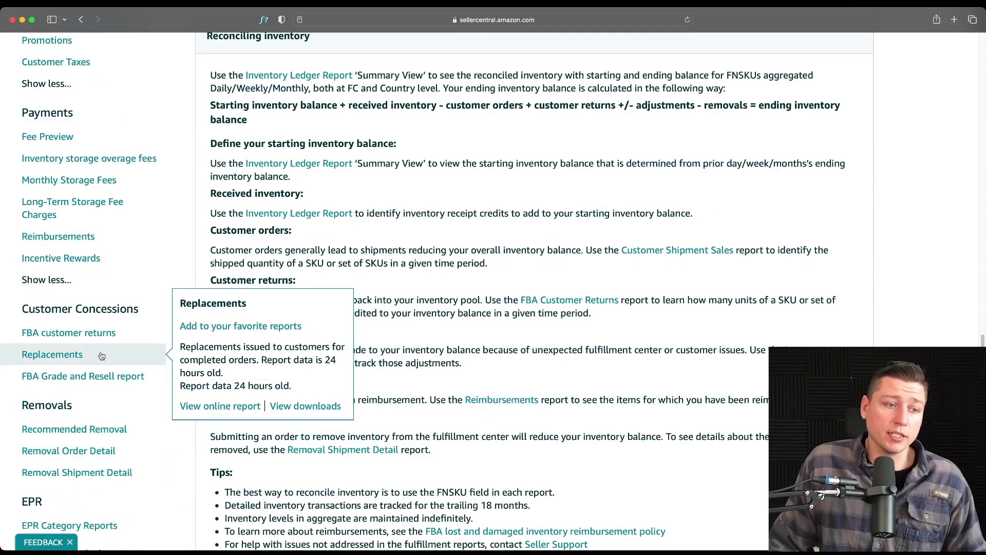
Look over the full list of fulfillment reports once more and return to the Overview section.
{"action": "scroll", "coordinate": [111, 339], "scroll_direction": "up", "scroll_amount": 10}
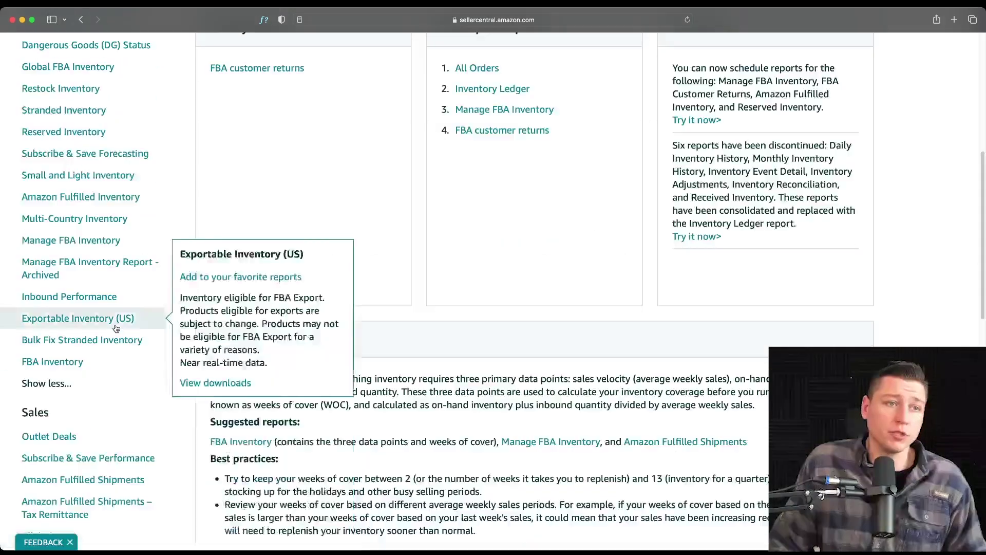
{"action": "scroll", "coordinate": [116, 329], "scroll_direction": "up", "scroll_amount": 5}
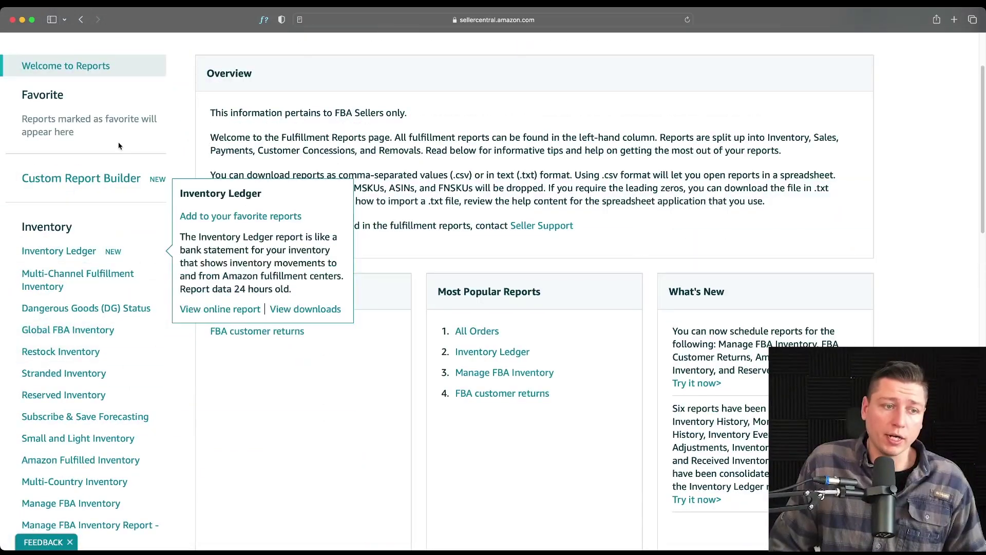
{"action": "scroll", "coordinate": [118, 308], "scroll_direction": "up", "scroll_amount": 1}
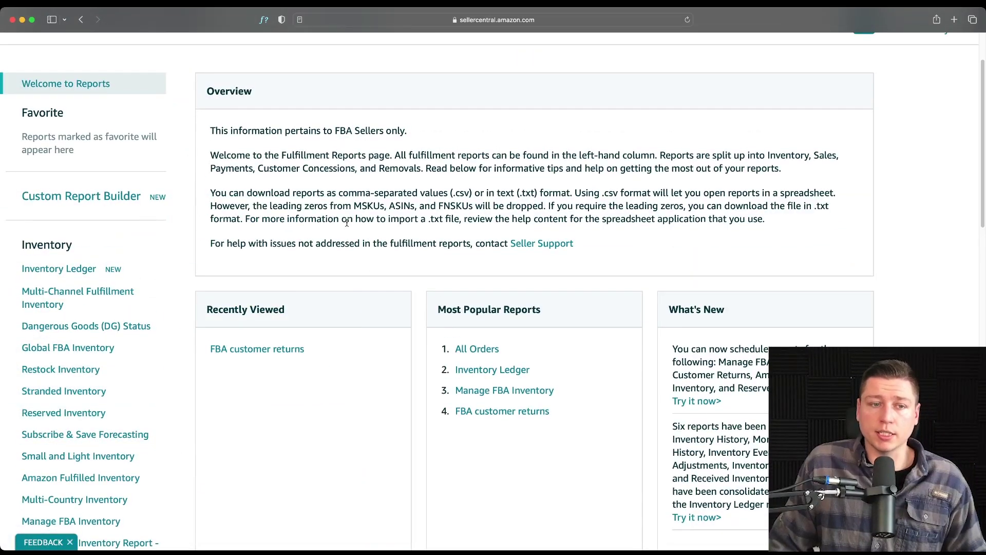
{"action": "scroll", "coordinate": [347, 222], "scroll_direction": "up", "scroll_amount": 2}
{"action": "scroll", "coordinate": [86, 261], "scroll_direction": "down", "scroll_amount": 15}
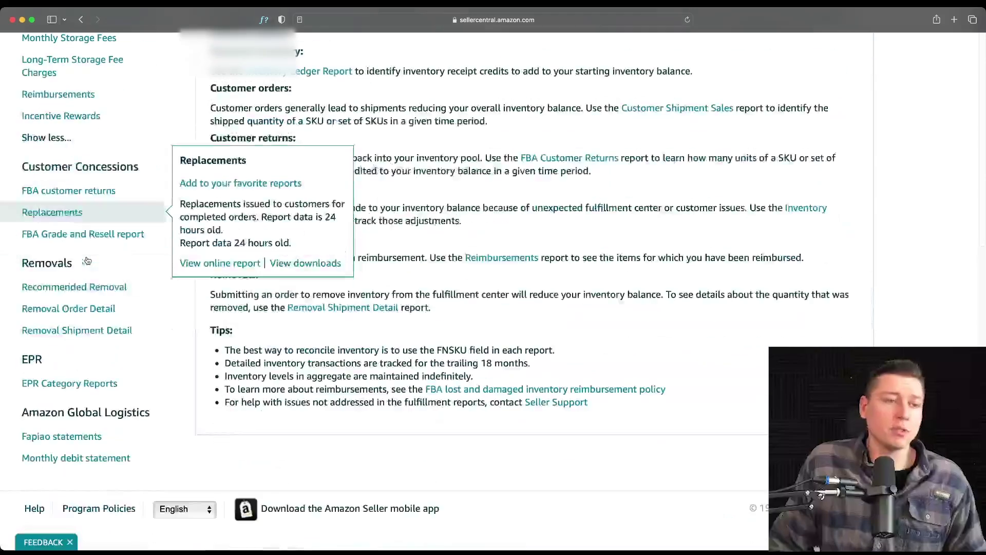
{"action": "scroll", "coordinate": [86, 261], "scroll_direction": "up", "scroll_amount": 12}
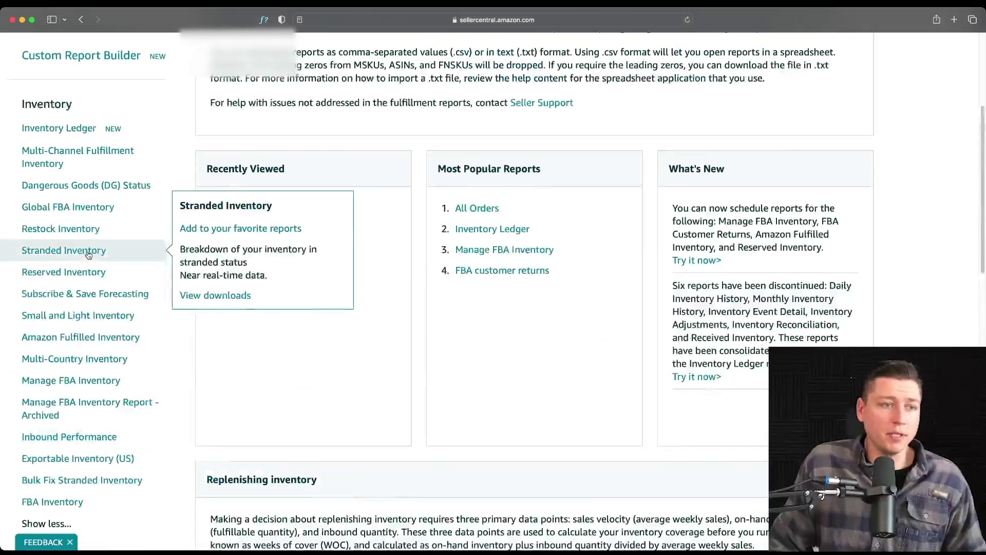
{"action": "scroll", "coordinate": [88, 255], "scroll_direction": "up", "scroll_amount": 5}
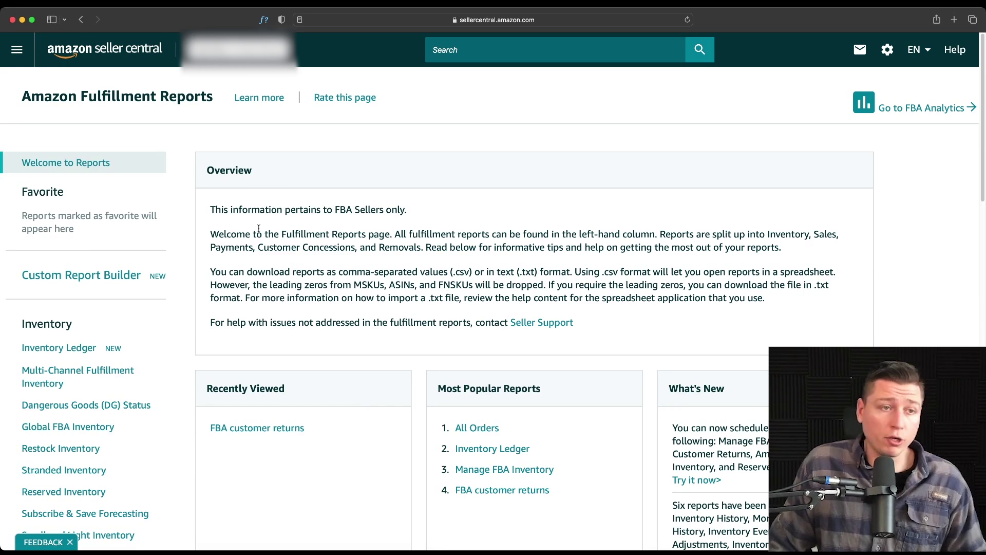
Open the Advertising Reports from the Seller Central reports.
{"action": "left_click", "coordinate": [25, 50]}
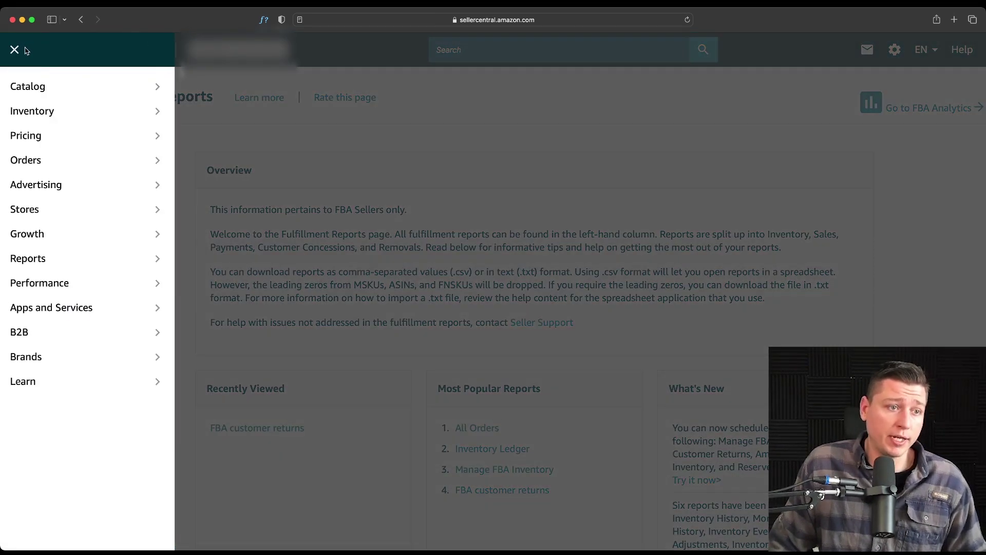
{"action": "mouse_move", "coordinate": [102, 255]}
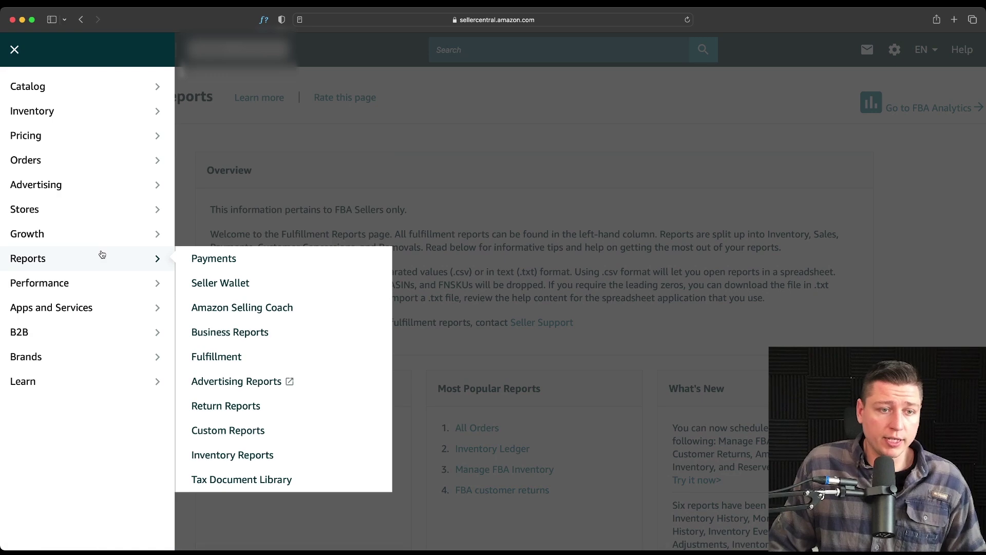
{"action": "left_click", "coordinate": [243, 381]}
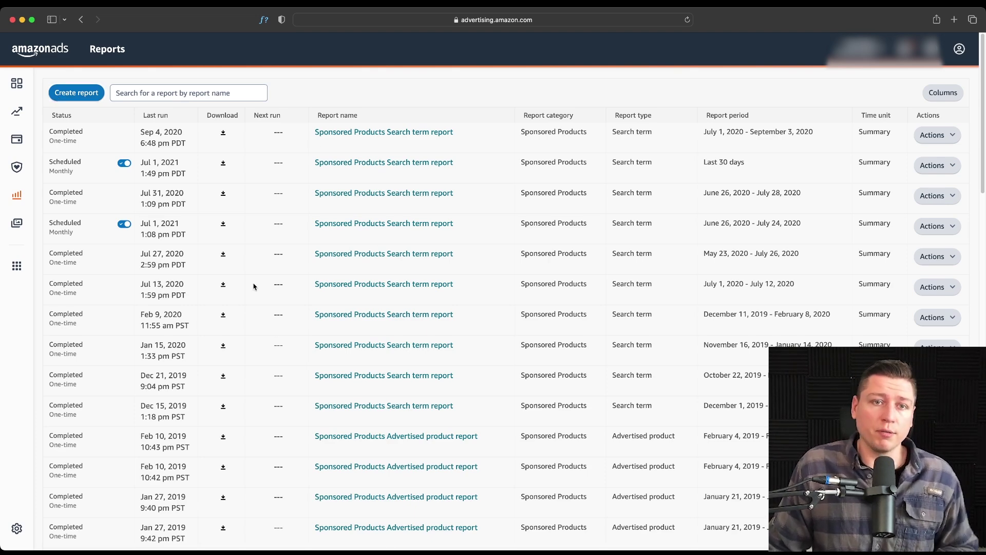
Start a new advertising report and examine its configuration, delivery and Scheduled time options.
{"action": "left_click", "coordinate": [79, 98]}
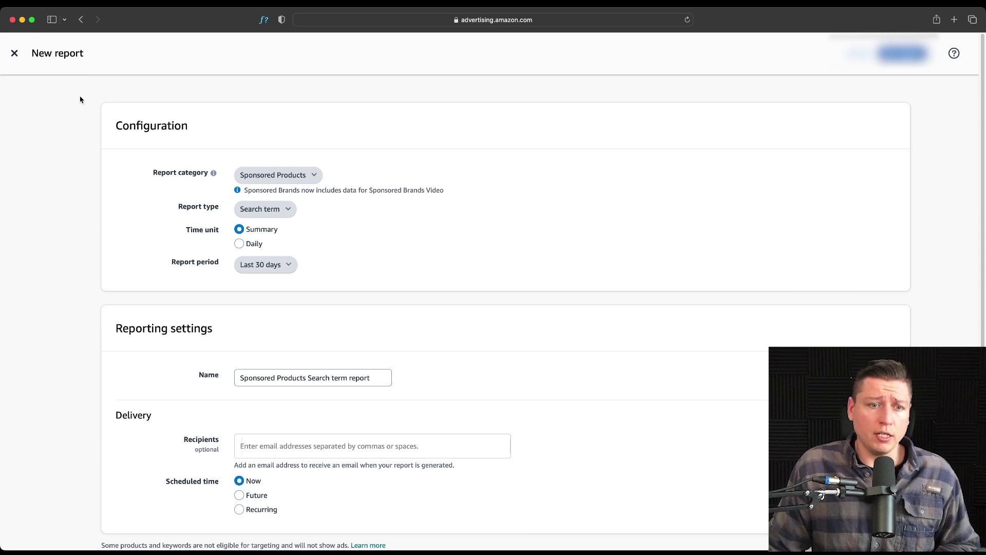
{"action": "scroll", "coordinate": [272, 307], "scroll_direction": "down", "scroll_amount": 1}
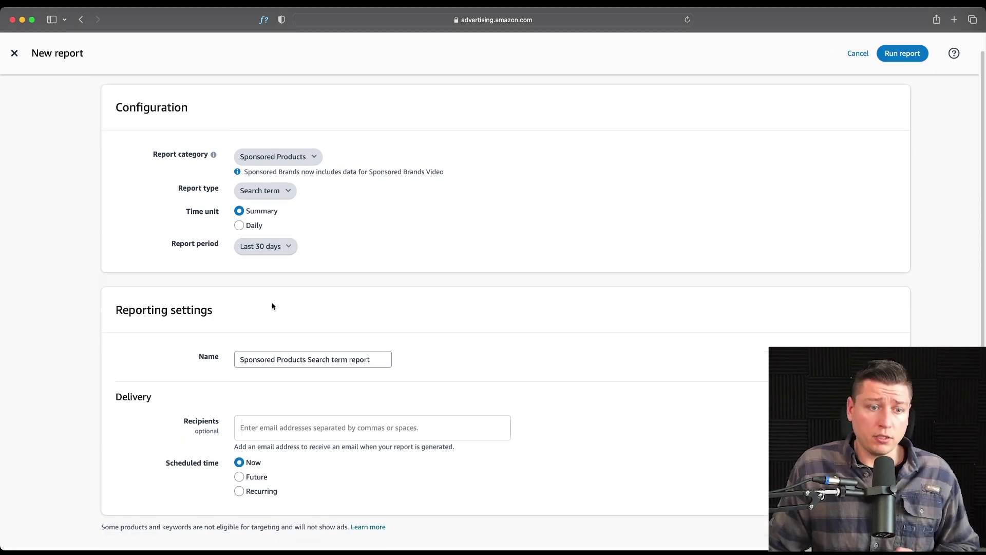
{"action": "left_click_drag", "start_coordinate": [183, 465], "coordinate": [218, 465]}
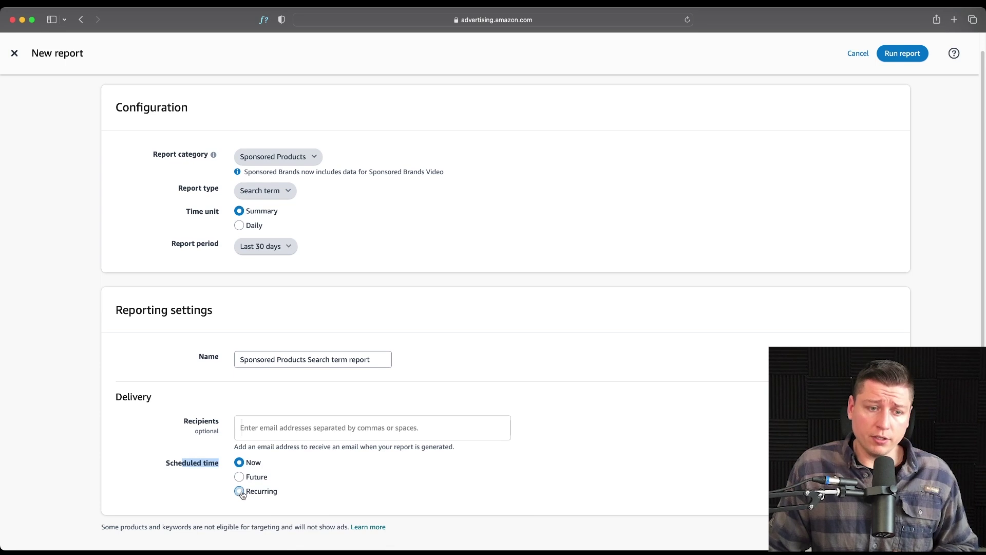
{"action": "scroll", "coordinate": [233, 280], "scroll_direction": "up", "scroll_amount": 1}
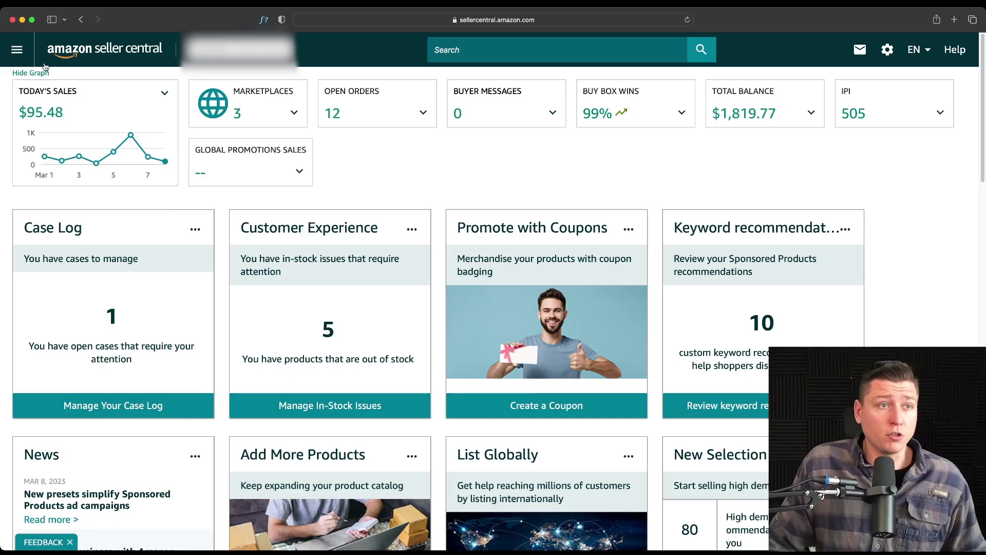
Go to the Fulfillment reports in Seller Central and open the FBA customer returns report.
{"action": "left_click", "coordinate": [5, 49]}
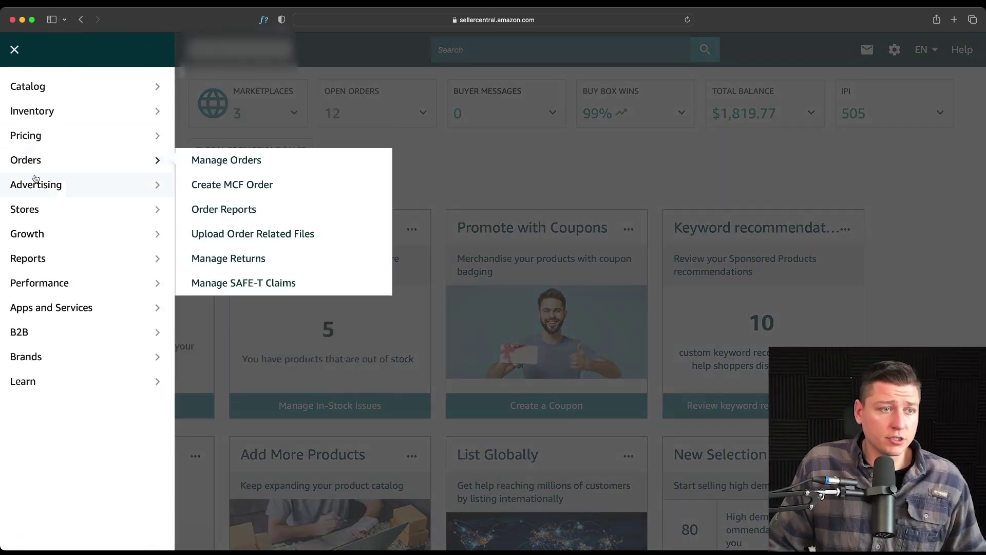
{"action": "mouse_move", "coordinate": [44, 258]}
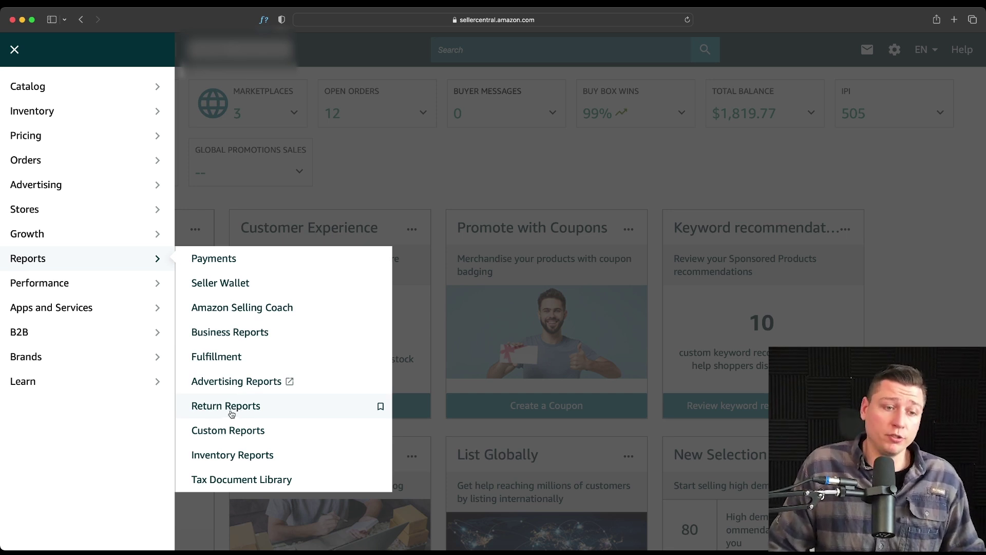
{"action": "left_click", "coordinate": [249, 362]}
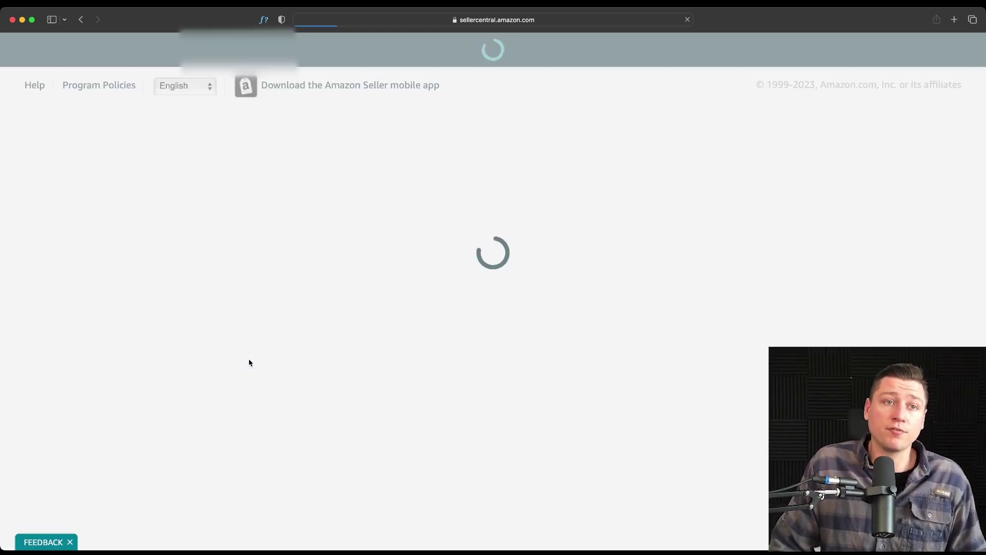
{"action": "scroll", "coordinate": [247, 372], "scroll_direction": "down", "scroll_amount": 2}
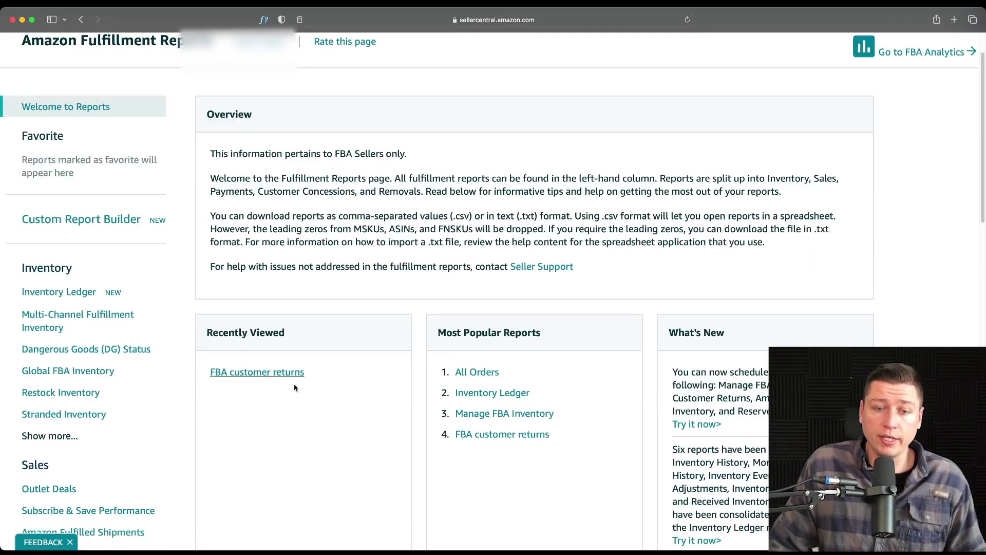
{"action": "left_click", "coordinate": [496, 436]}
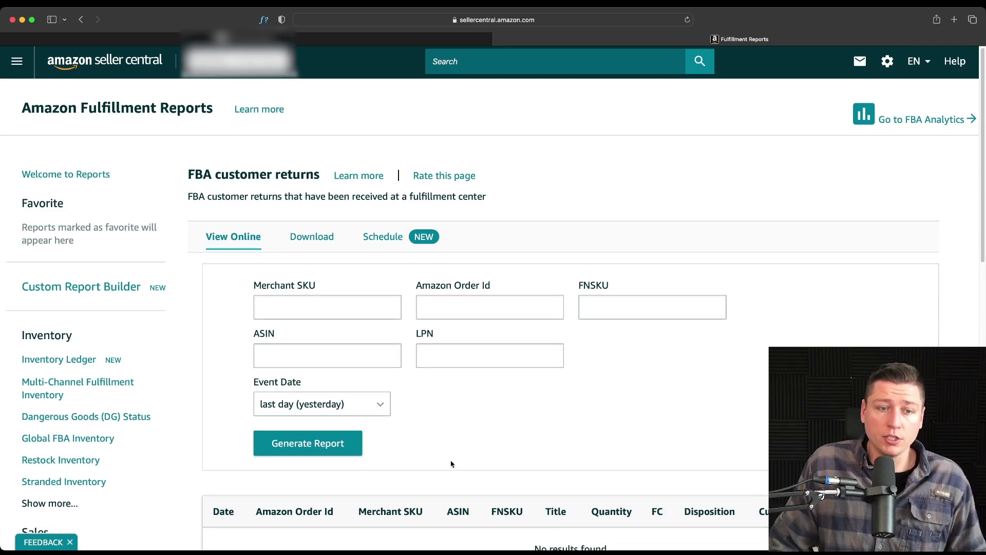
Generate the FBA customer returns report with the event date set to Last 365 days.
{"action": "scroll", "coordinate": [451, 462], "scroll_direction": "down", "scroll_amount": 3}
{"action": "left_click", "coordinate": [308, 282]}
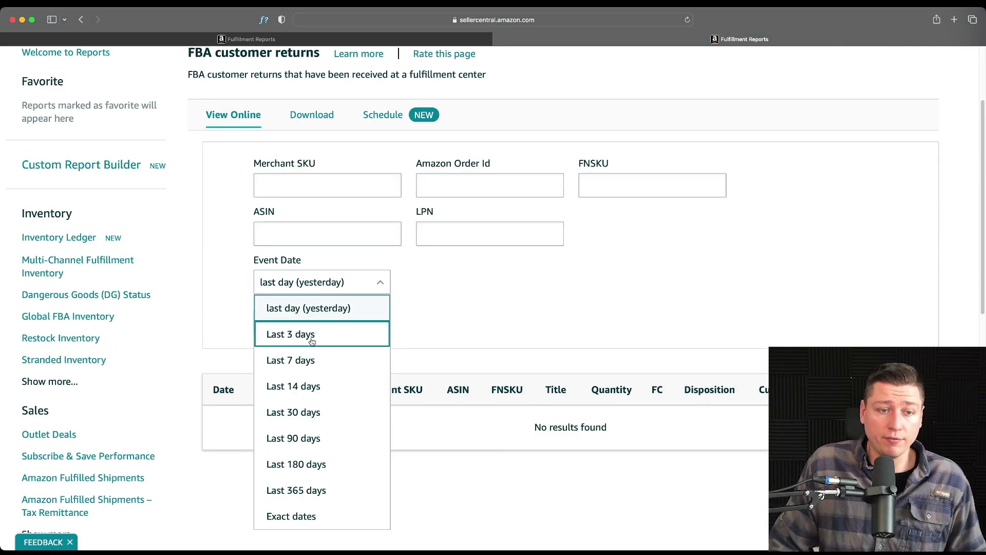
{"action": "left_click", "coordinate": [310, 494]}
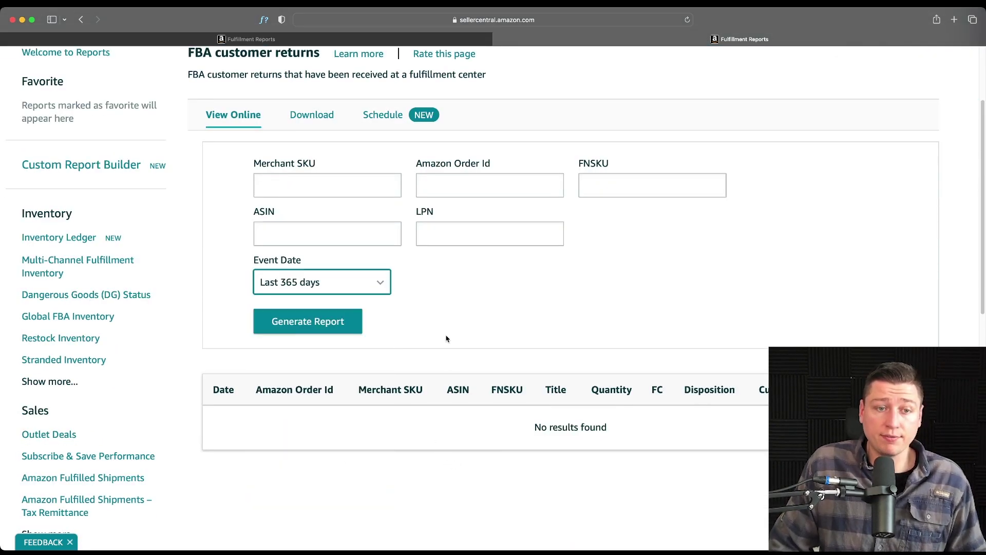
{"action": "scroll", "coordinate": [443, 338], "scroll_direction": "down", "scroll_amount": 1}
{"action": "left_click", "coordinate": [301, 318]}
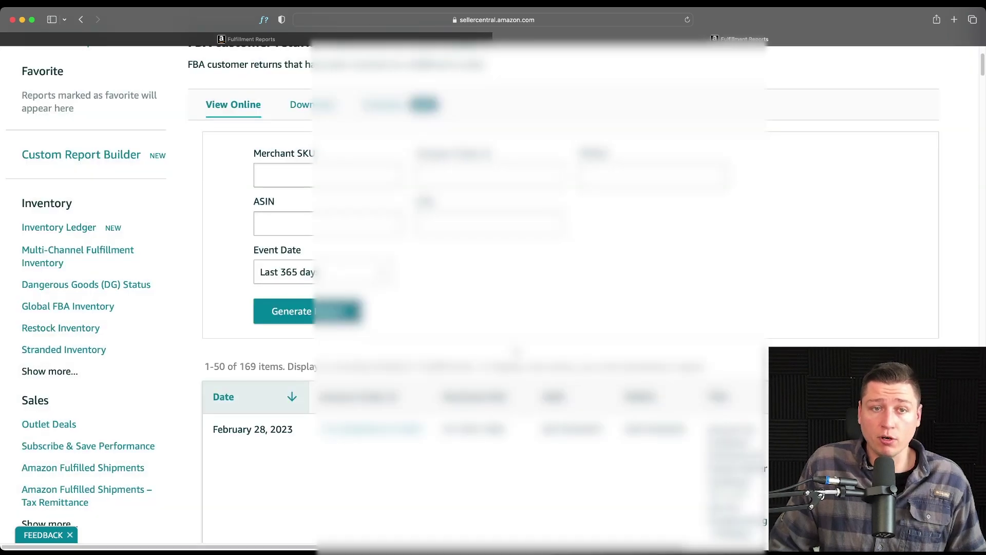
Examine the returned items' dates, quantities and dispositions, highlighting the disposition of the February 25, 2023 return.
{"action": "scroll", "coordinate": [563, 351], "scroll_direction": "down", "scroll_amount": 5}
{"action": "scroll", "coordinate": [544, 344], "scroll_direction": "down", "scroll_amount": 2}
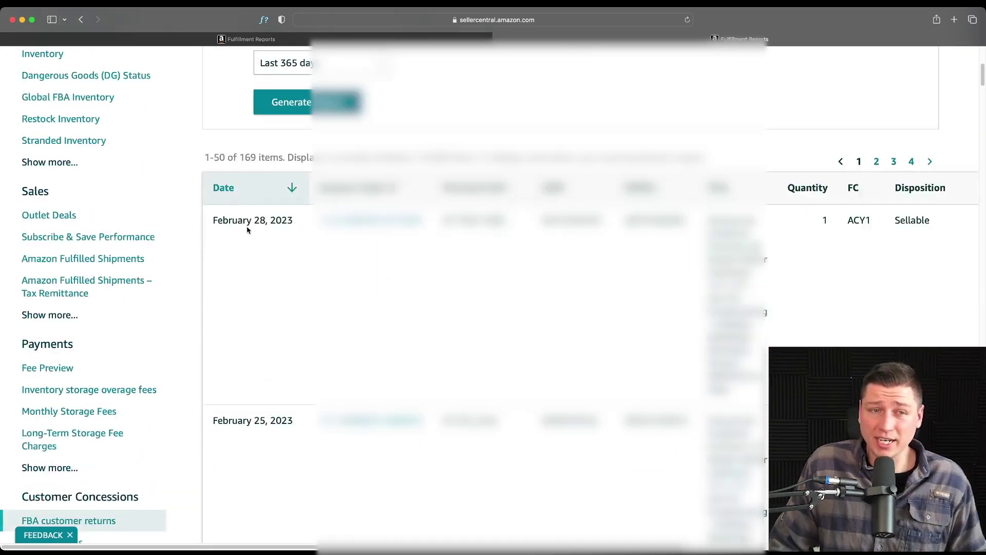
{"action": "scroll", "coordinate": [261, 349], "scroll_direction": "down", "scroll_amount": 3}
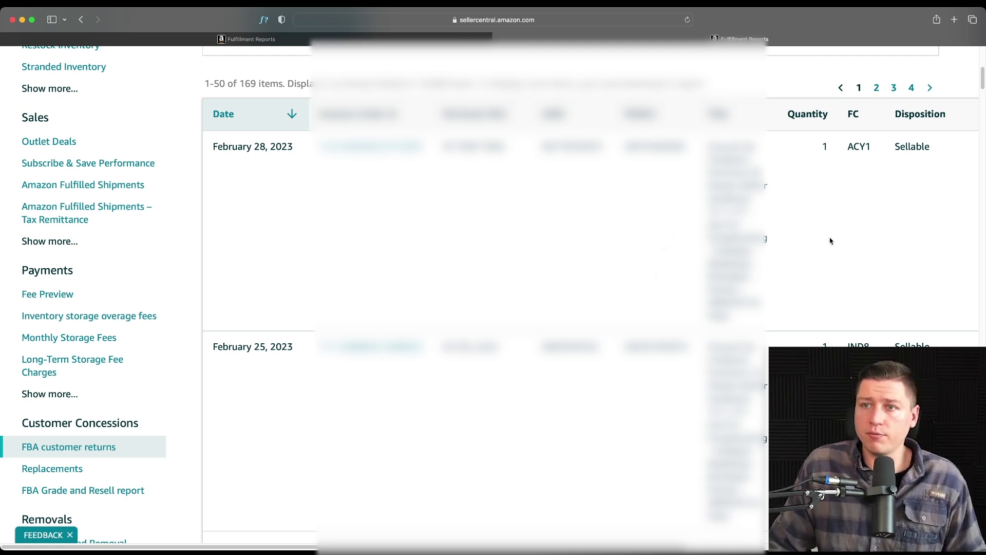
{"action": "scroll", "coordinate": [809, 226], "scroll_direction": "down", "scroll_amount": 4}
{"action": "scroll", "coordinate": [828, 240], "scroll_direction": "down", "scroll_amount": 3}
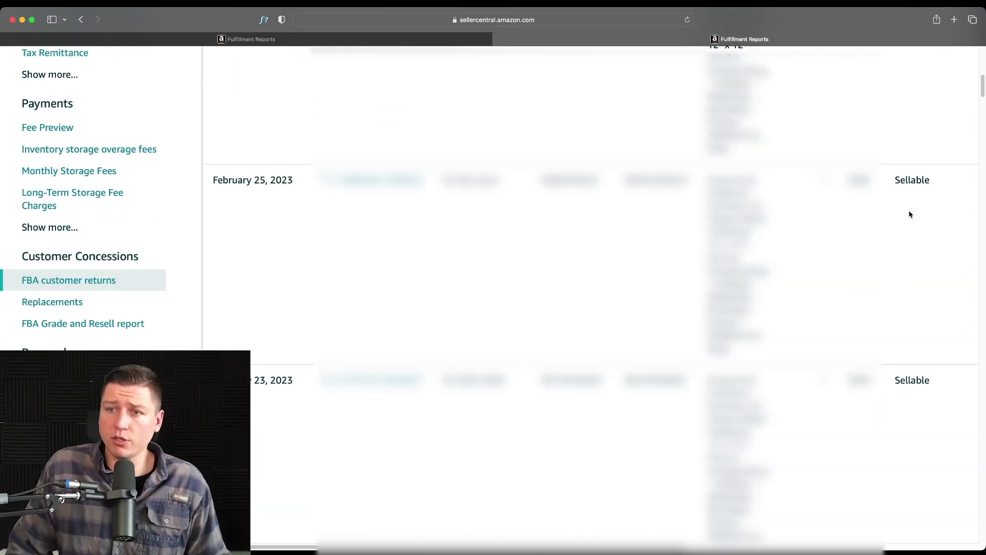
{"action": "left_click_drag", "start_coordinate": [895, 180], "coordinate": [934, 181]}
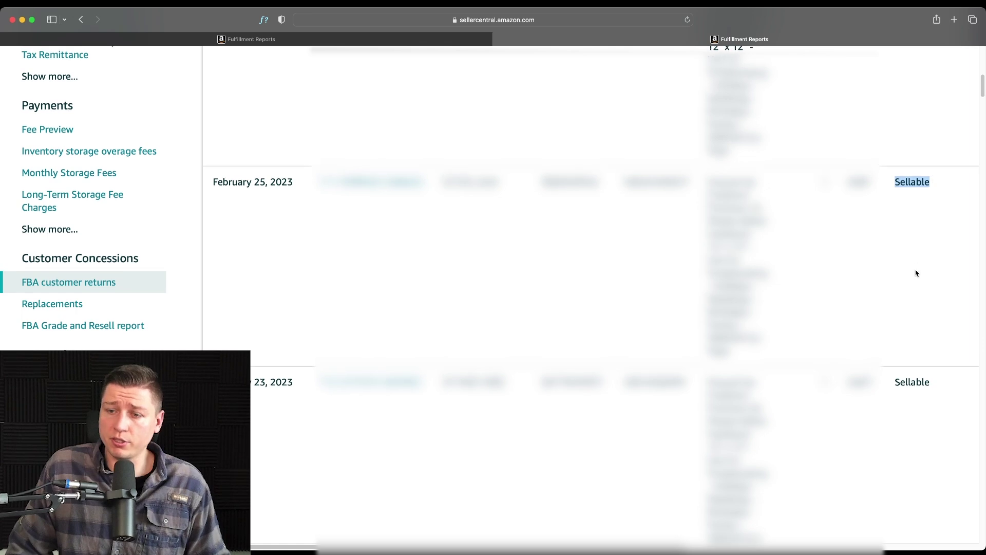
Examine the dispositions of the mid to late February 2023 returns, highlighting Defective on a February 14 return.
{"action": "scroll", "coordinate": [913, 272], "scroll_direction": "down", "scroll_amount": 5}
{"action": "left_click_drag", "start_coordinate": [900, 275], "coordinate": [936, 276]}
{"action": "scroll", "coordinate": [935, 276], "scroll_direction": "down", "scroll_amount": 20}
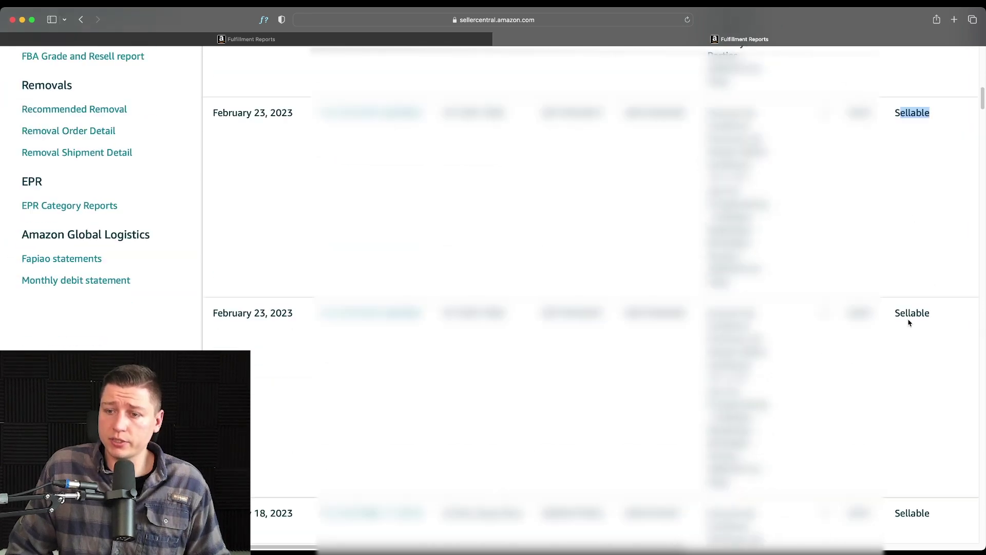
{"action": "scroll", "coordinate": [890, 318], "scroll_direction": "down", "scroll_amount": 15}
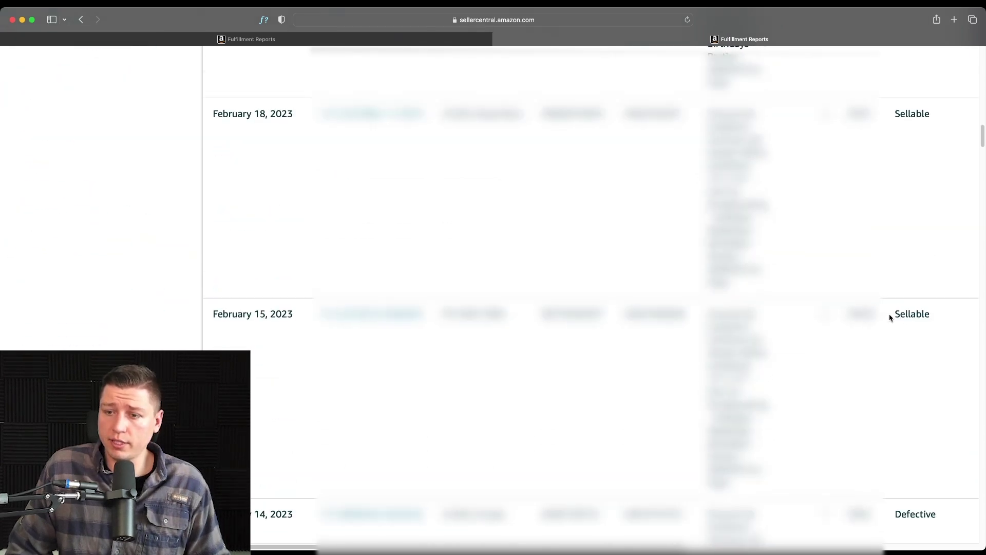
{"action": "left_click_drag", "start_coordinate": [898, 321], "coordinate": [943, 326]}
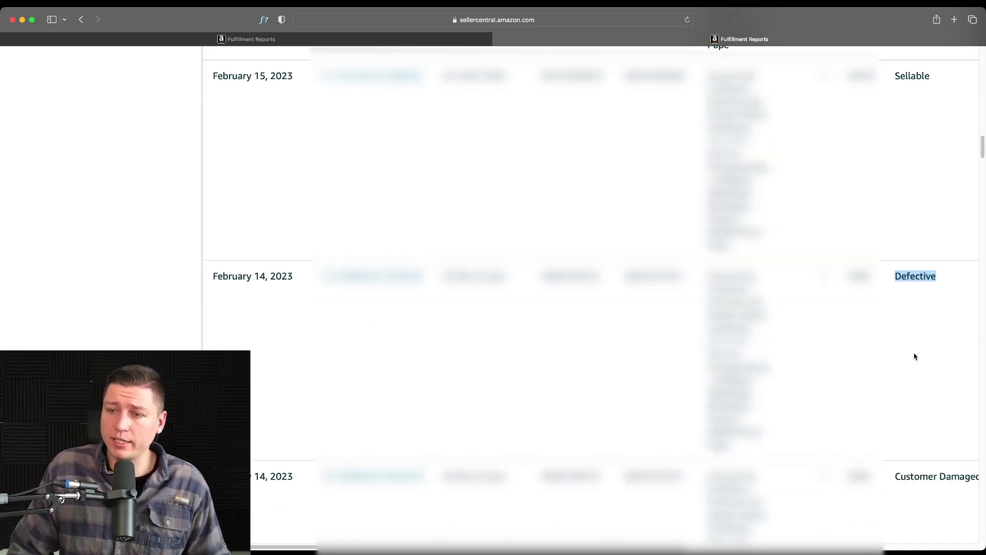
Examine the defective February 14, 2023 return's reason and status, highlighting each of them.
{"action": "scroll", "coordinate": [914, 356], "scroll_direction": "down", "scroll_amount": 3}
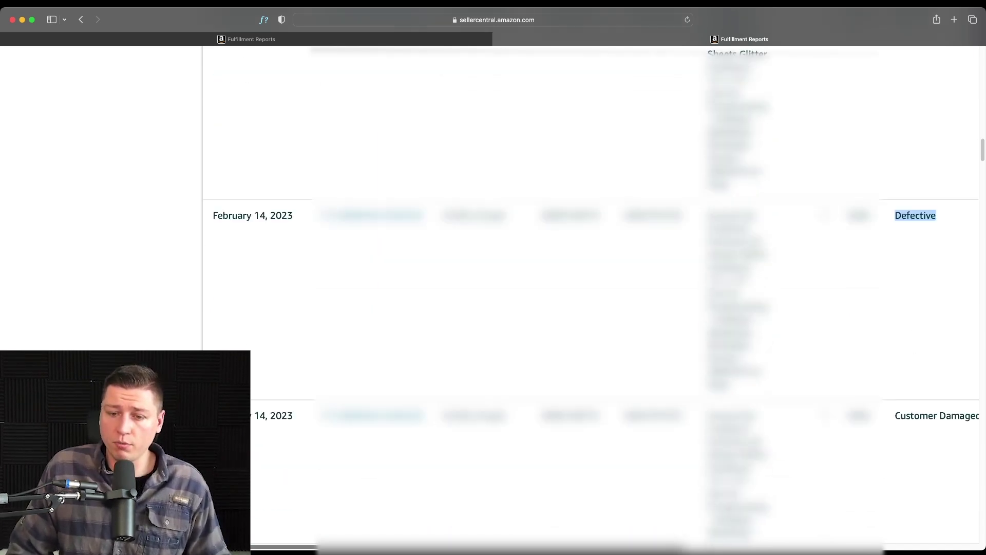
{"action": "scroll", "coordinate": [591, 298], "scroll_direction": "right", "scroll_amount": 5}
{"action": "scroll", "coordinate": [748, 383], "scroll_direction": "right", "scroll_amount": 10}
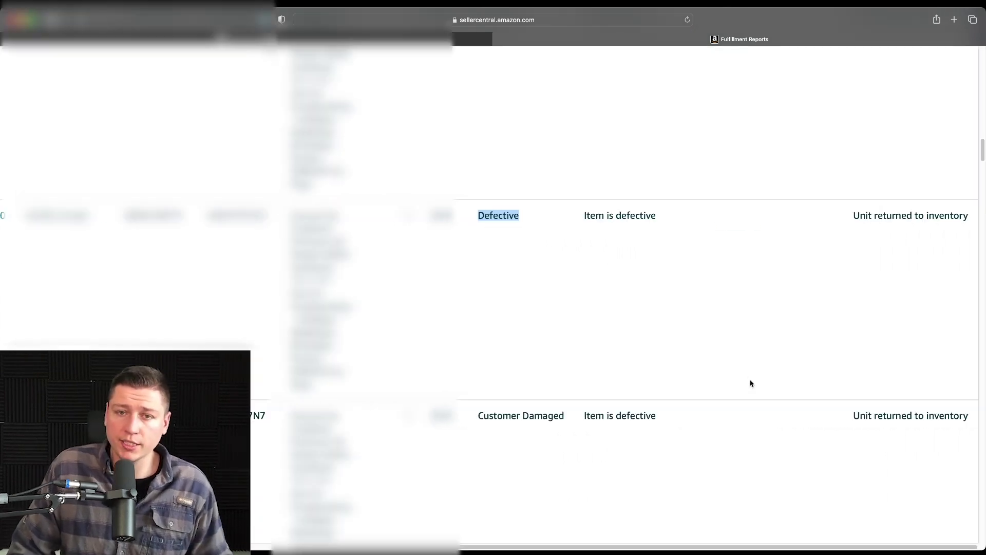
{"action": "left_click_drag", "start_coordinate": [585, 215], "coordinate": [678, 236]}
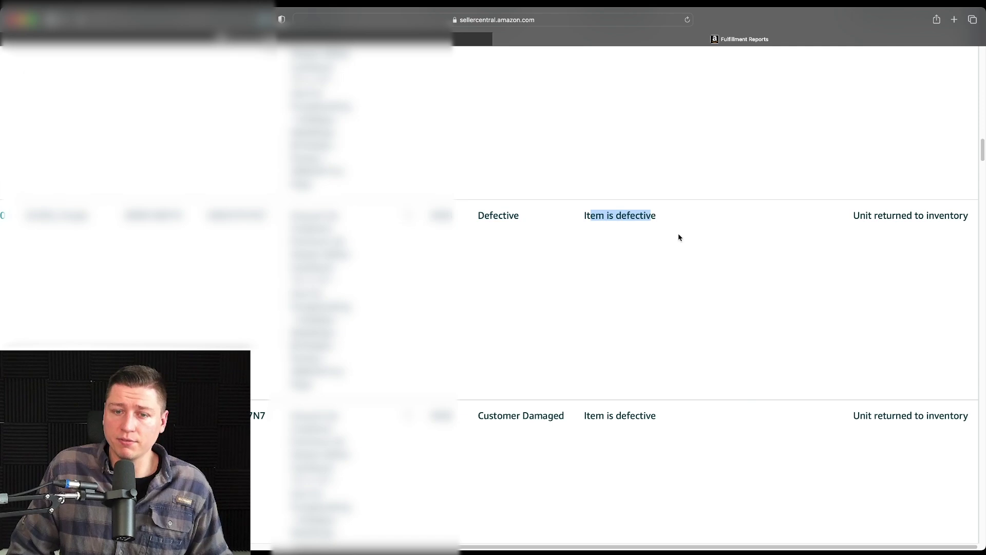
{"action": "left_click_drag", "start_coordinate": [851, 219], "coordinate": [969, 218]}
{"action": "scroll", "coordinate": [630, 364], "scroll_direction": "down", "scroll_amount": 5}
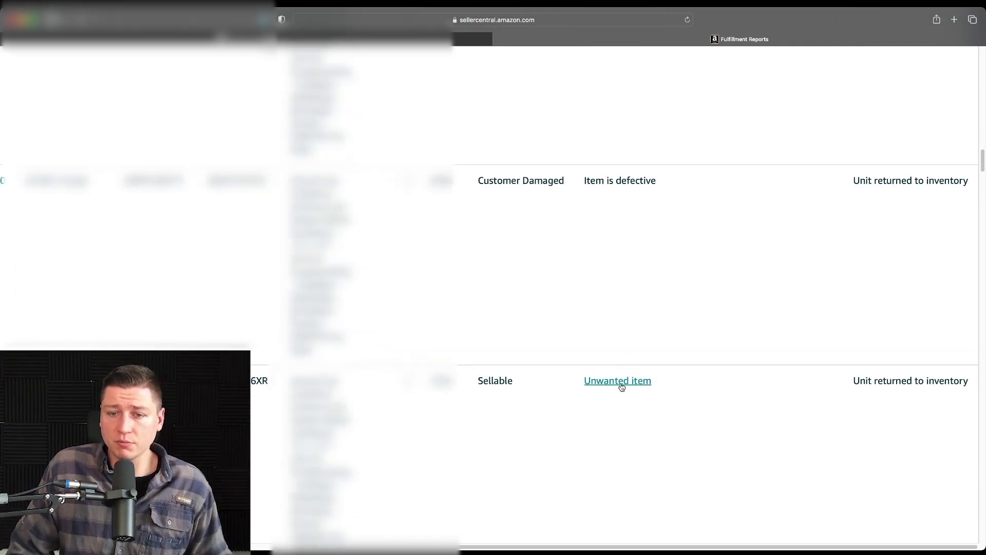
Read the customer comments on the linked Unwanted item and Product is not as described on the website returns.
{"action": "mouse_move", "coordinate": [618, 388]}
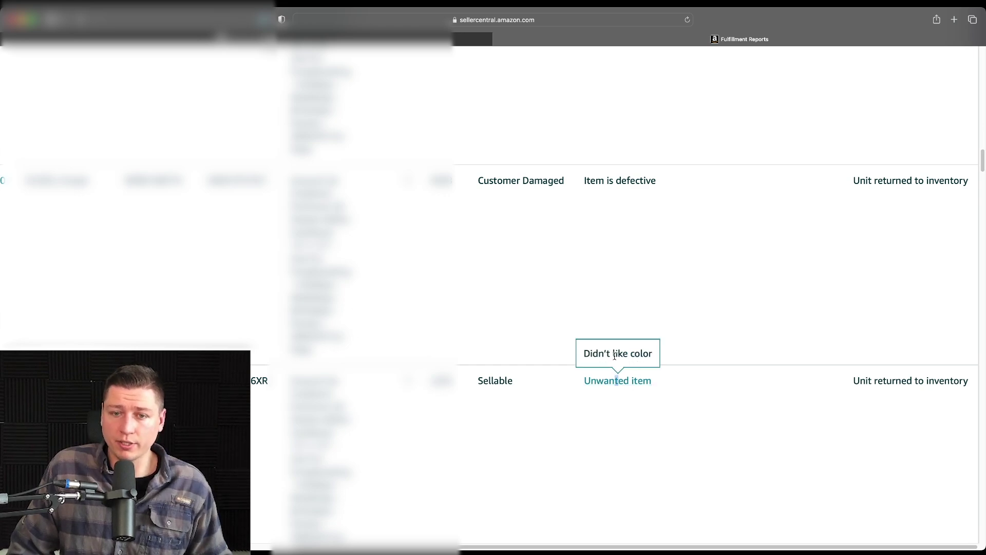
{"action": "left_click_drag", "start_coordinate": [582, 353], "coordinate": [652, 357]}
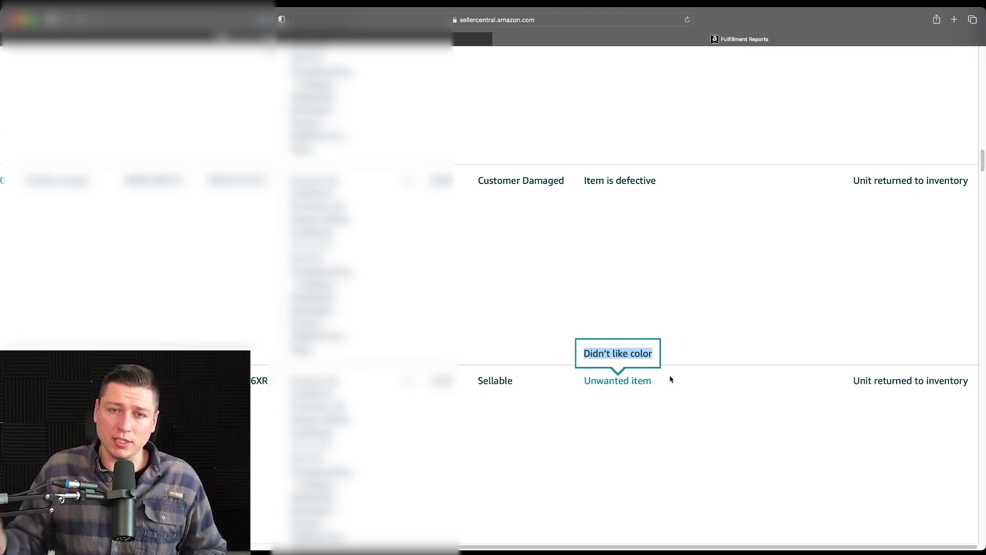
{"action": "scroll", "coordinate": [668, 375], "scroll_direction": "down", "scroll_amount": 5}
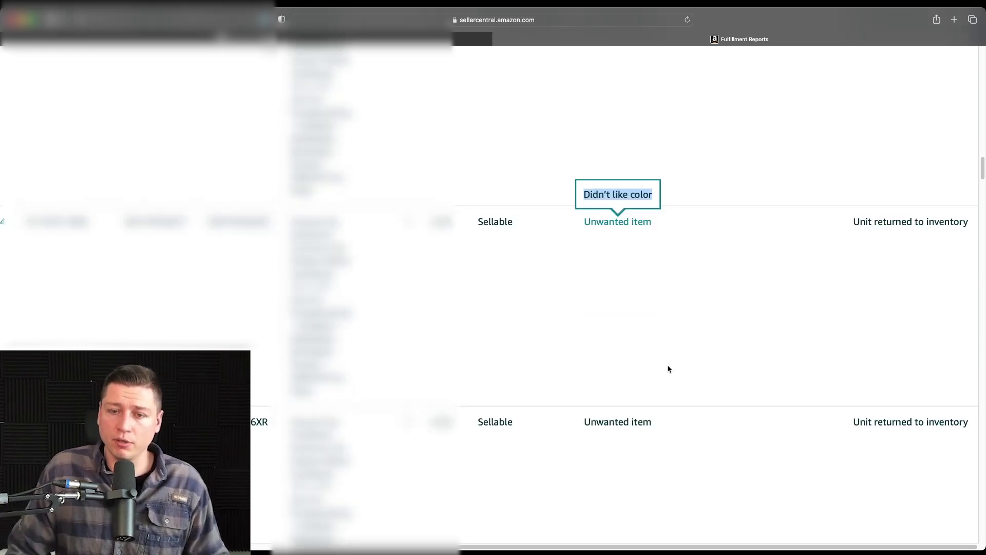
{"action": "scroll", "coordinate": [632, 411], "scroll_direction": "down", "scroll_amount": 5}
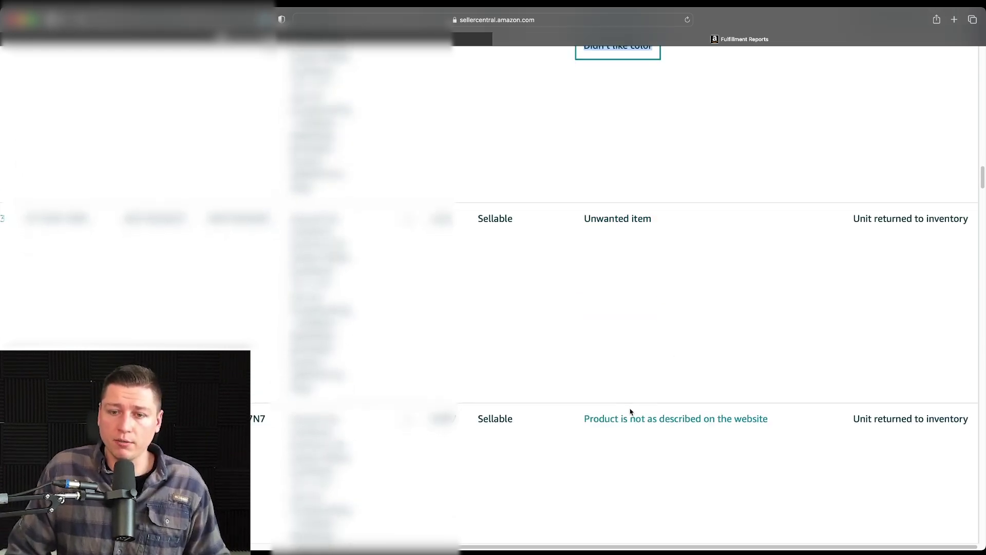
{"action": "mouse_move", "coordinate": [624, 383]}
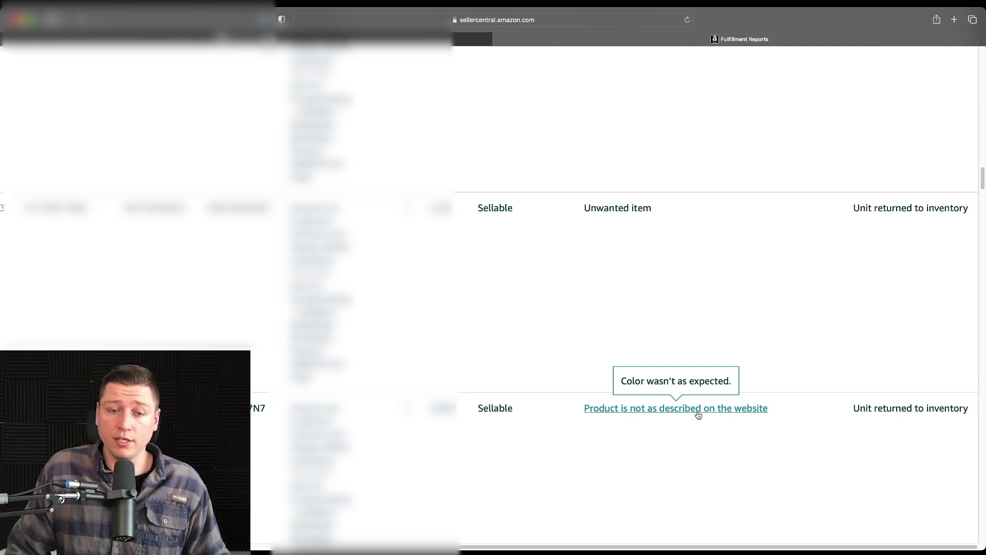
Review the reasons of the following returns and highlight the damaged by carrier reason.
{"action": "scroll", "coordinate": [678, 435], "scroll_direction": "down", "scroll_amount": 3}
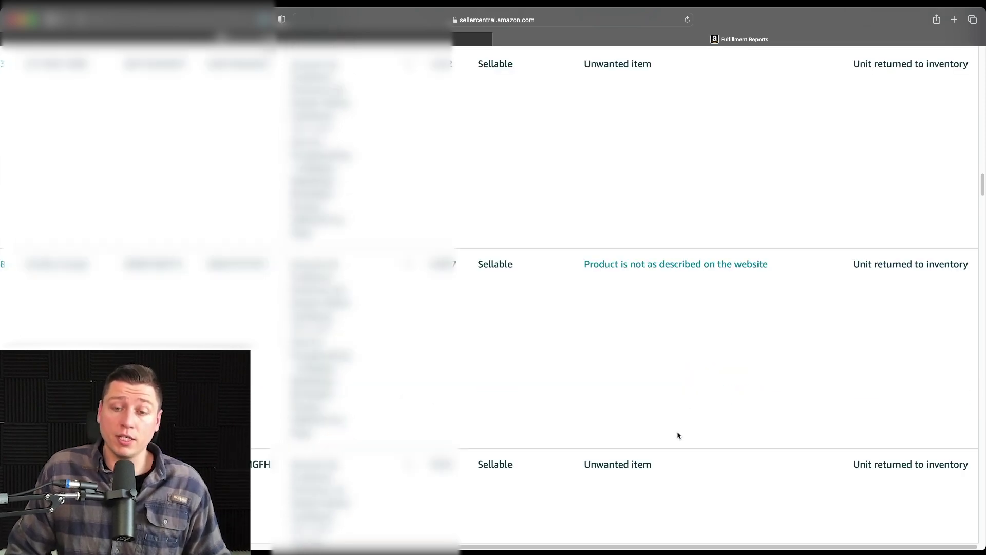
{"action": "scroll", "coordinate": [676, 435], "scroll_direction": "down", "scroll_amount": 3}
{"action": "scroll", "coordinate": [676, 434], "scroll_direction": "down", "scroll_amount": 3}
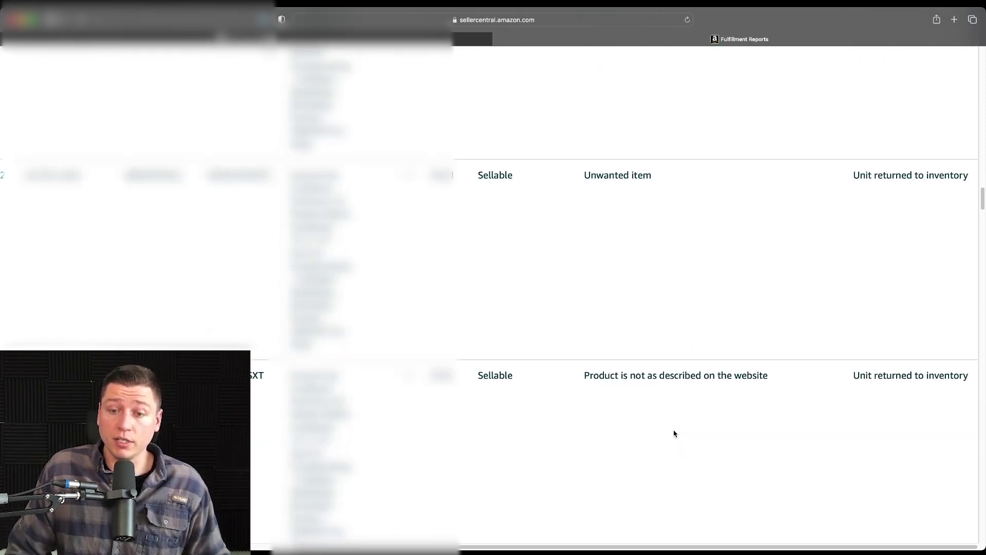
{"action": "scroll", "coordinate": [671, 427], "scroll_direction": "down", "scroll_amount": 3}
{"action": "scroll", "coordinate": [671, 427], "scroll_direction": "down", "scroll_amount": 6}
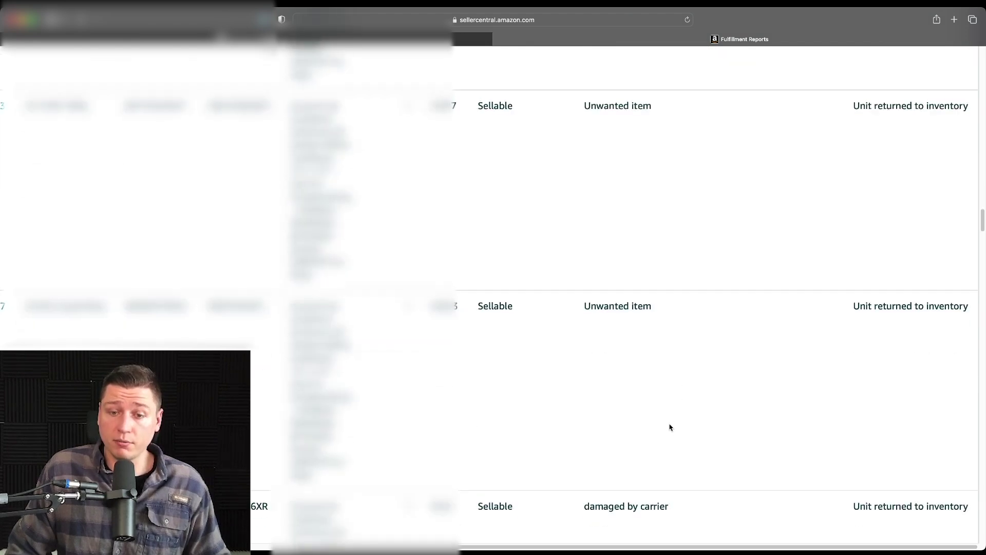
{"action": "scroll", "coordinate": [670, 427], "scroll_direction": "down", "scroll_amount": 2}
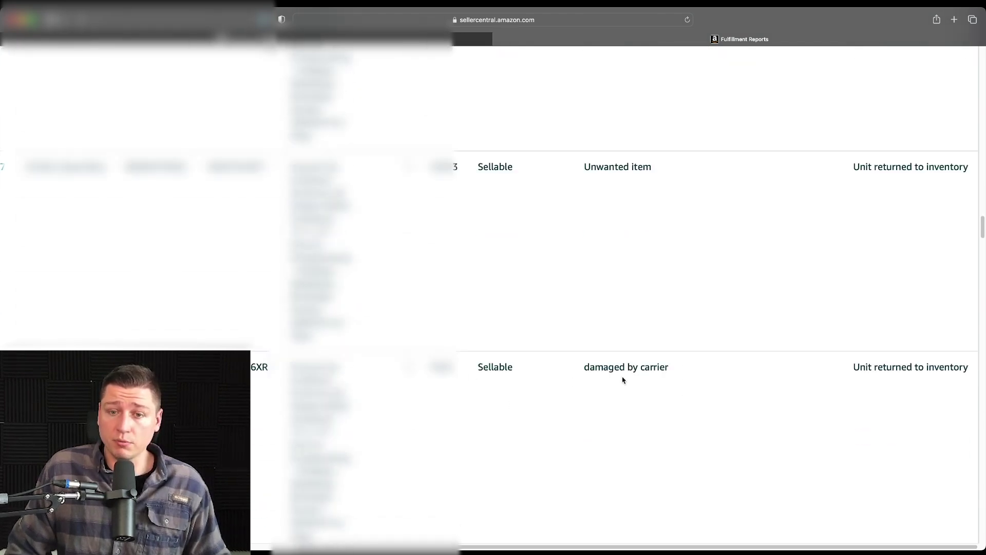
{"action": "left_click_drag", "start_coordinate": [684, 367], "coordinate": [584, 367]}
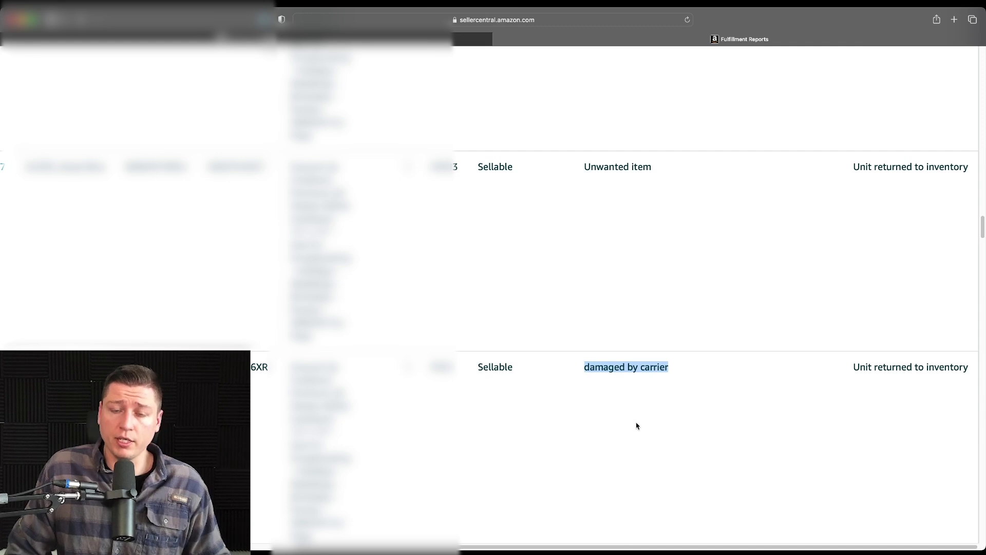
Read the customer comment on the I found better prices elsewhere return and examine the accidentally ordered wrong item reason.
{"action": "scroll", "coordinate": [578, 291], "scroll_direction": "down", "scroll_amount": 5}
{"action": "mouse_move", "coordinate": [620, 284]}
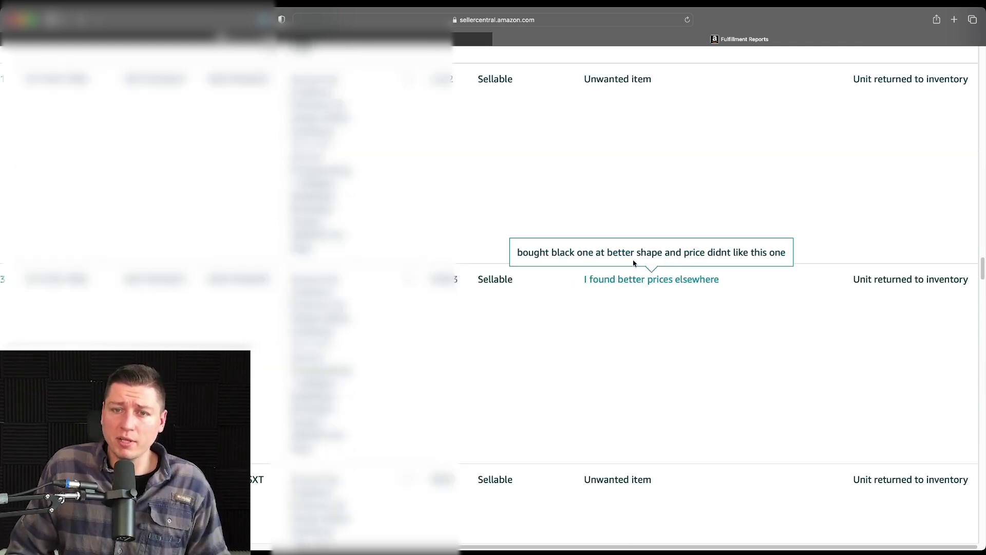
{"action": "scroll", "coordinate": [695, 355], "scroll_direction": "down", "scroll_amount": 5}
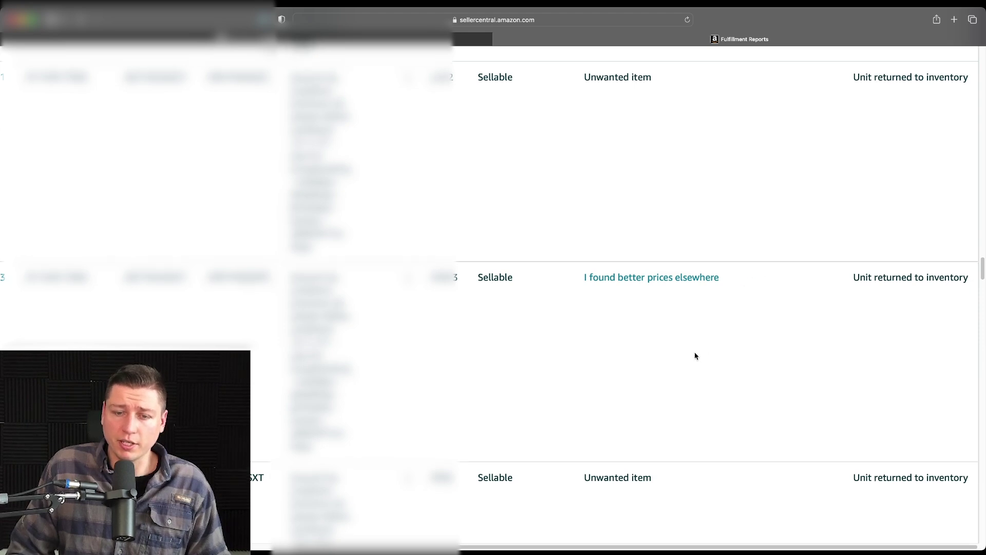
{"action": "scroll", "coordinate": [678, 315], "scroll_direction": "down", "scroll_amount": 4}
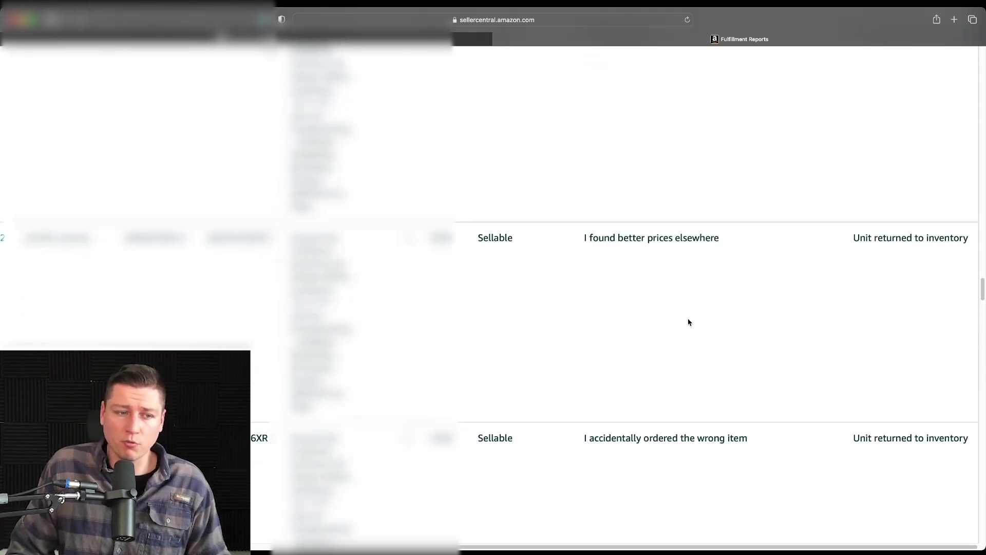
{"action": "left_click_drag", "start_coordinate": [578, 409], "coordinate": [751, 406]}
{"action": "scroll", "coordinate": [663, 330], "scroll_direction": "up", "scroll_amount": 4}
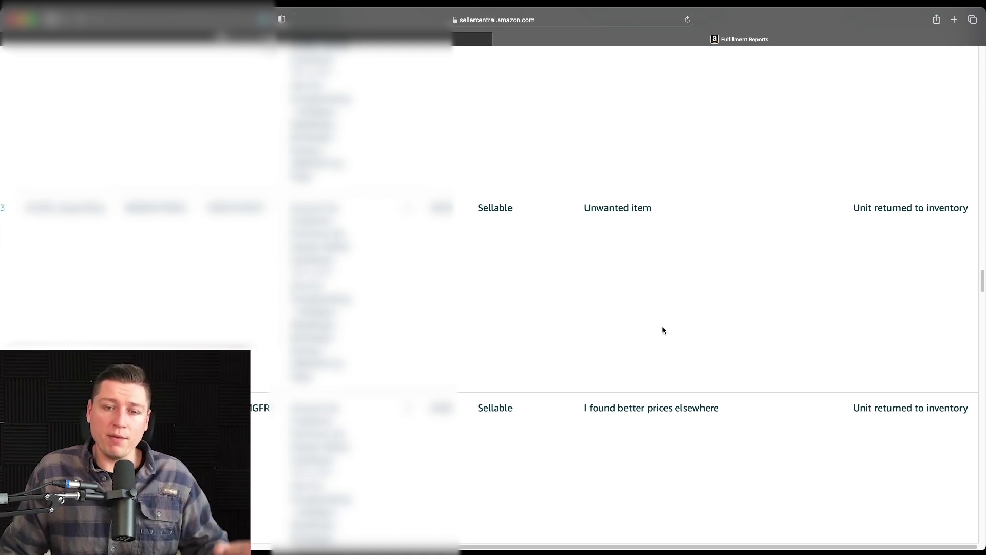
Leave the returns list and examine the Reports and Performance options in Seller Central's main navigation.
{"action": "scroll", "coordinate": [658, 327], "scroll_direction": "up", "scroll_amount": 2}
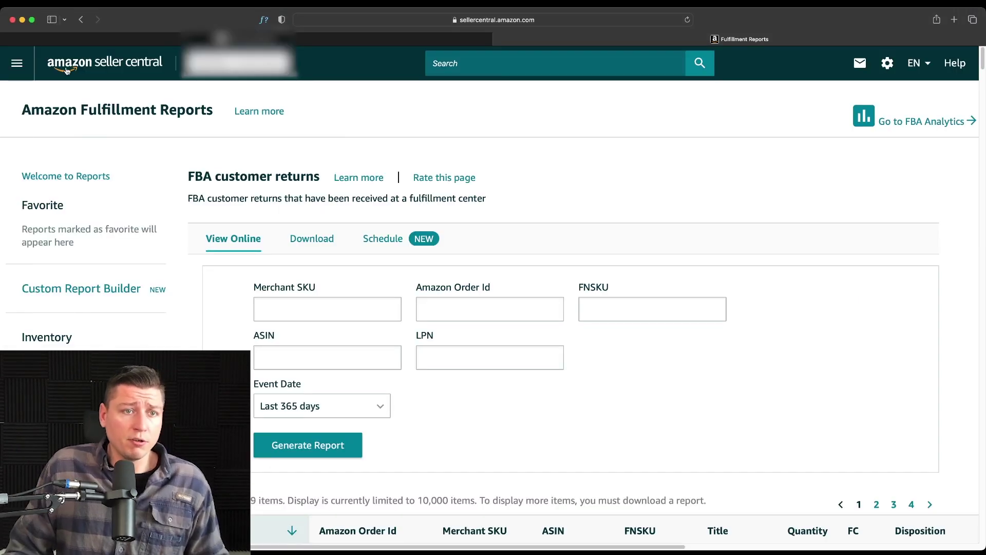
{"action": "left_click", "coordinate": [17, 63]}
{"action": "mouse_move", "coordinate": [49, 272]}
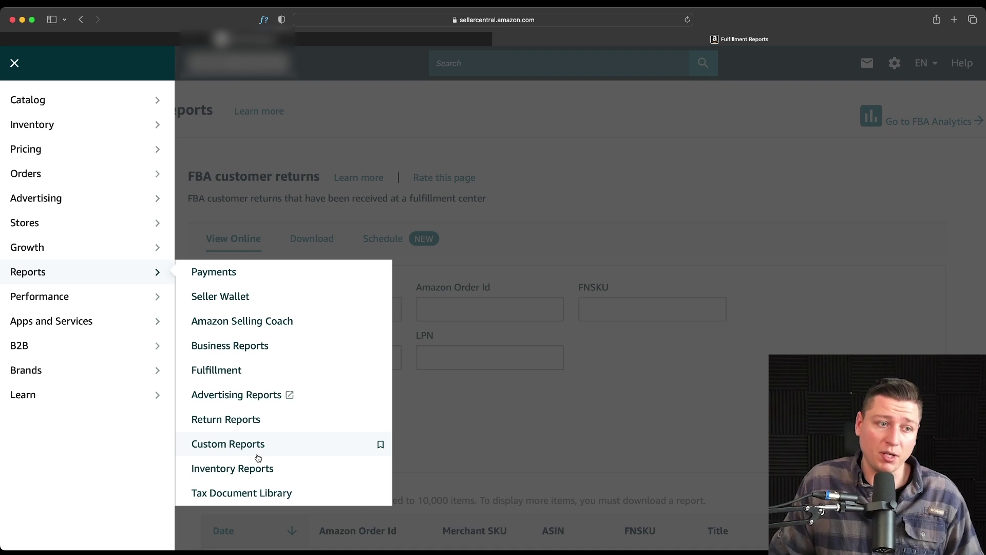
{"action": "mouse_move", "coordinate": [88, 302]}
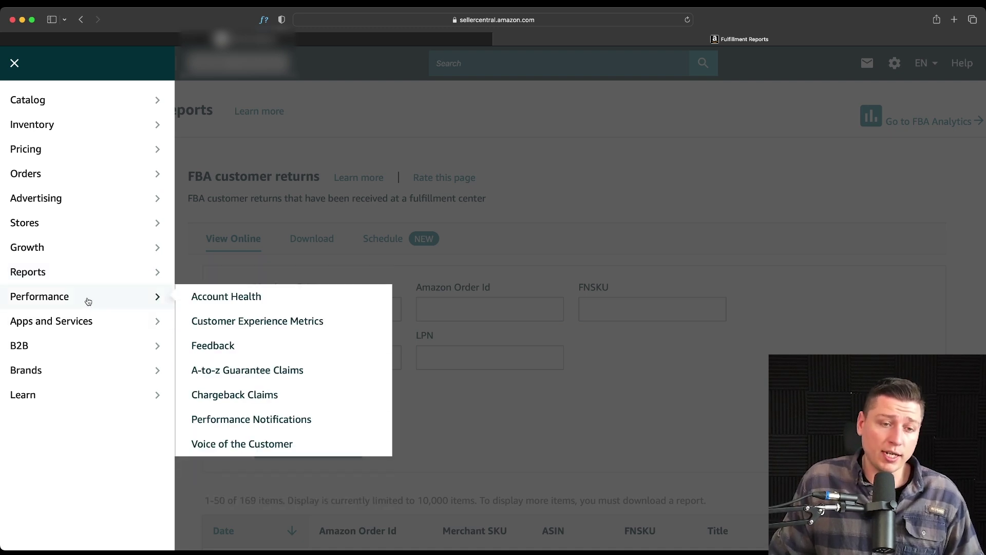